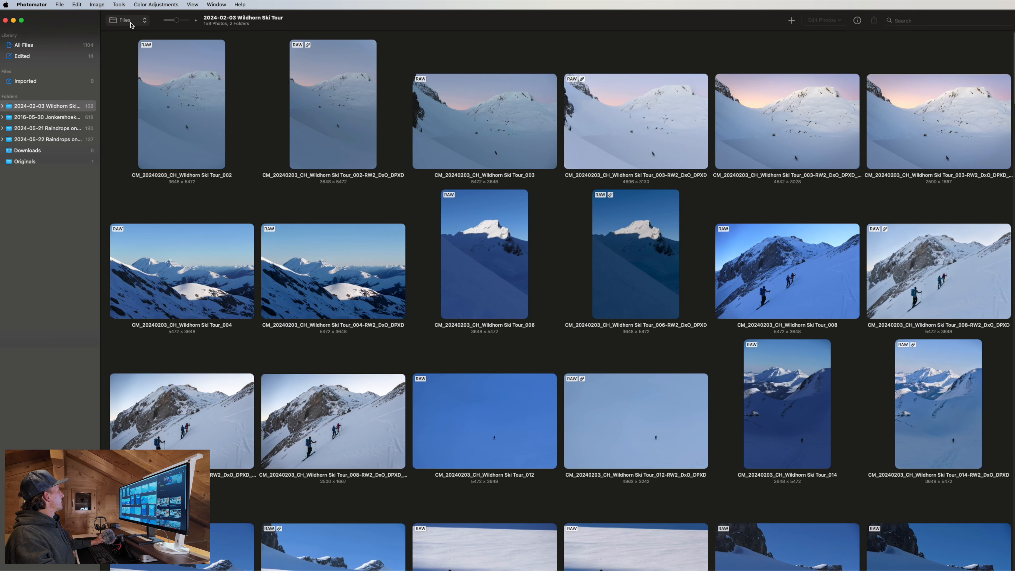
Switch the library to the Photos view, then back to browsing folders as files.
click(131, 25)
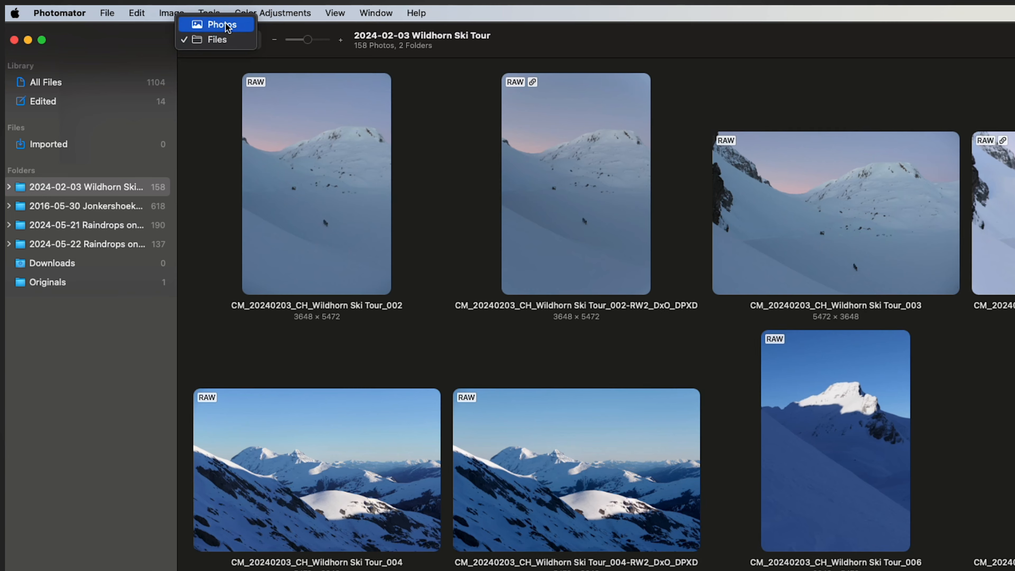
click(228, 24)
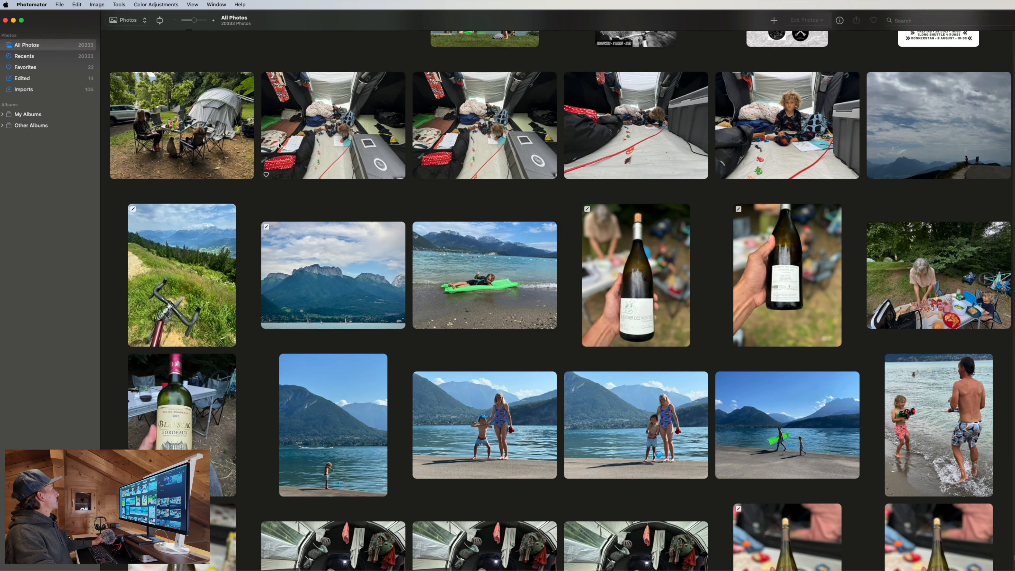
click(145, 22)
click(139, 29)
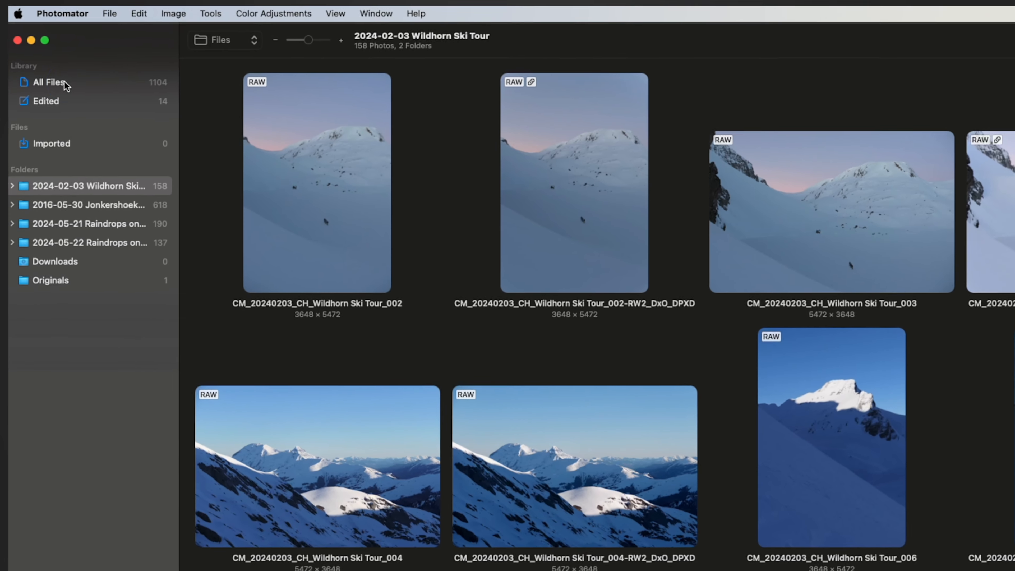
Preview All Files, Wildhorn Ski Tour, Jonkershoek and Raindrops folders, then open Originals.
click(64, 82)
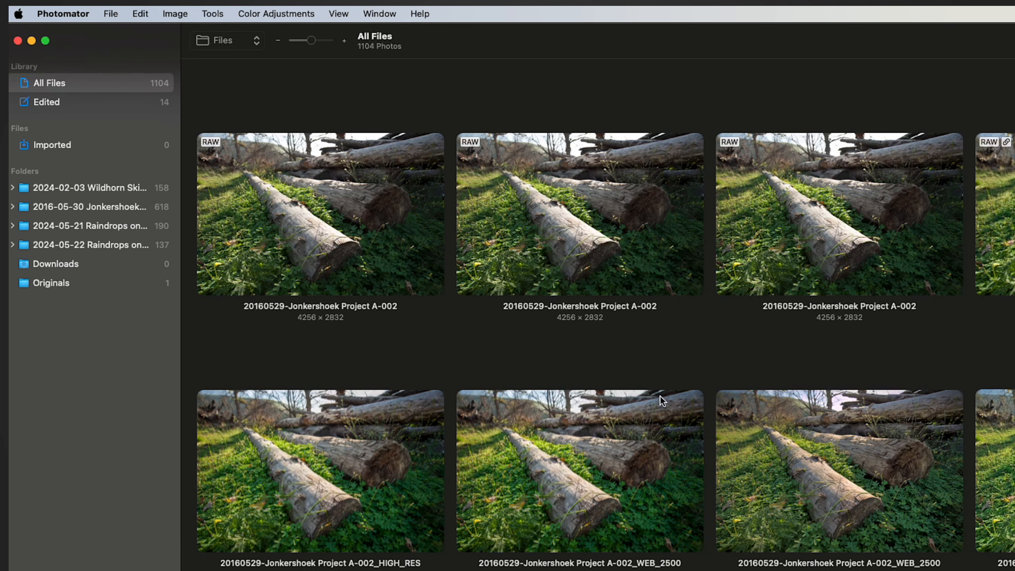
click(75, 190)
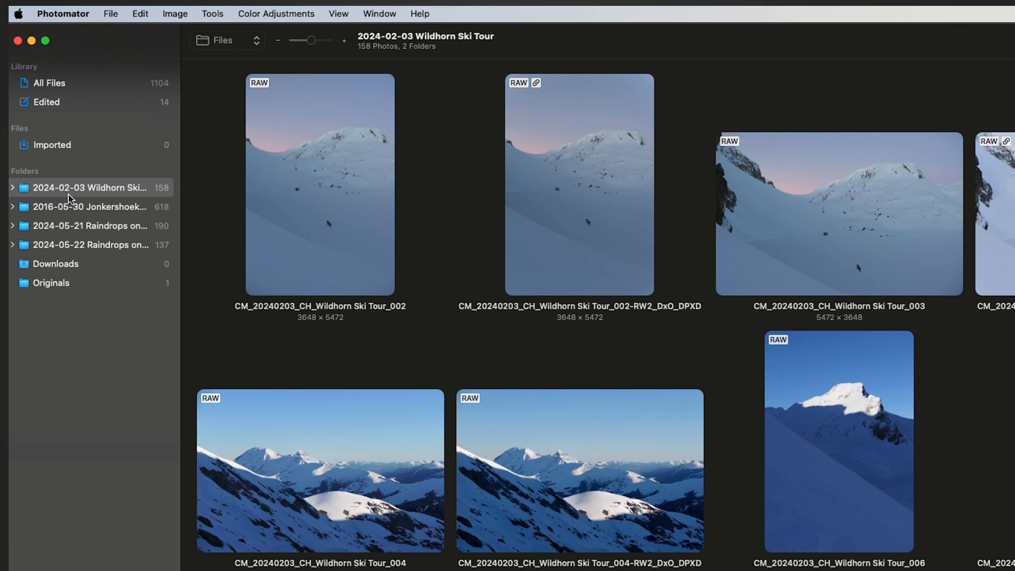
click(70, 202)
click(77, 224)
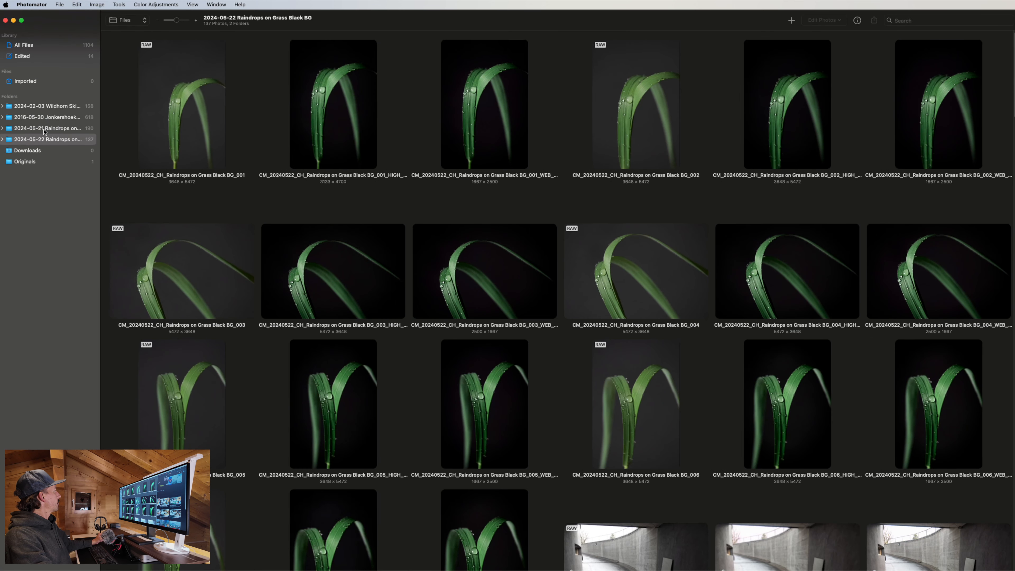
click(44, 130)
click(46, 118)
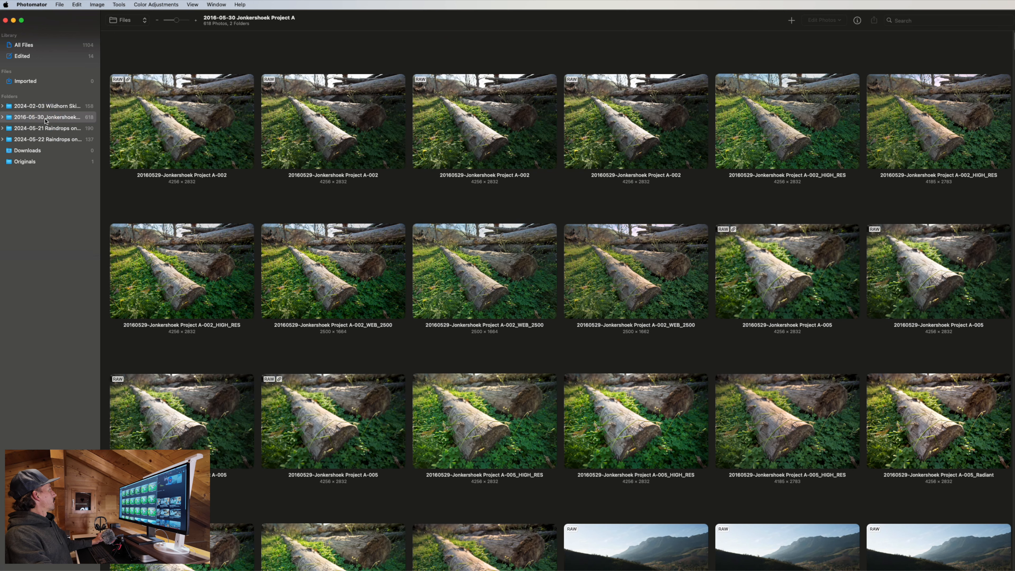
click(47, 107)
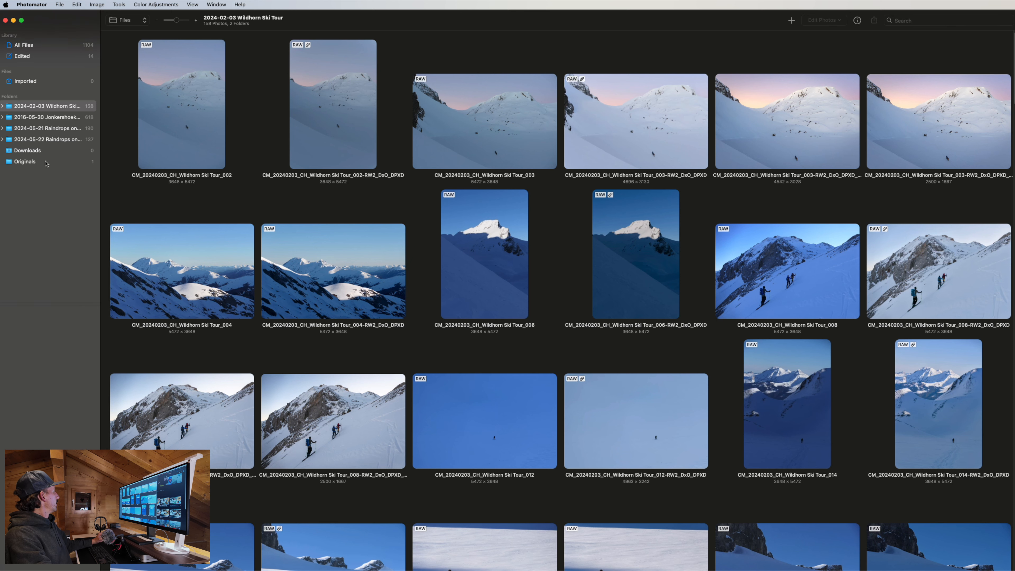
click(45, 162)
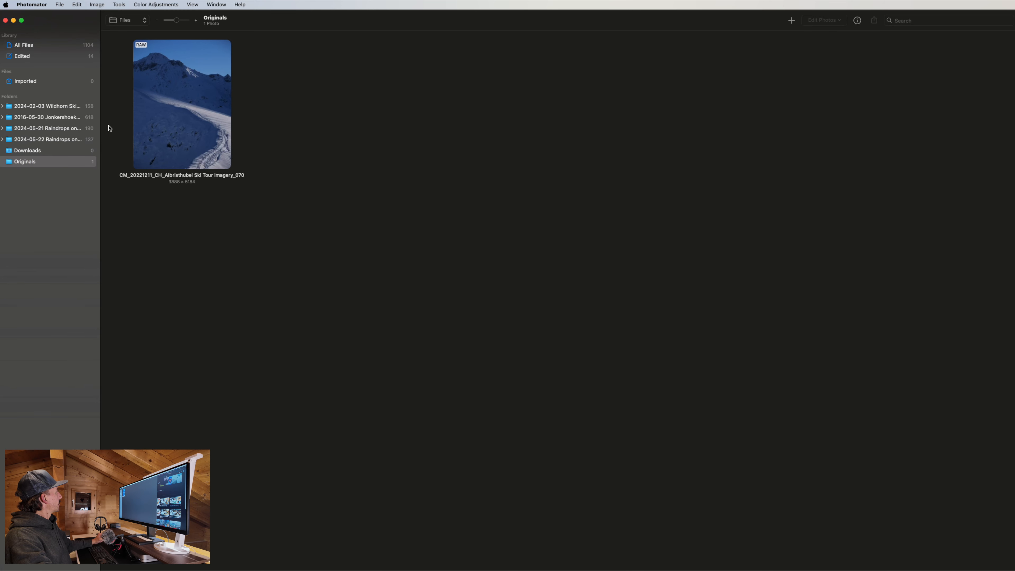
click(58, 107)
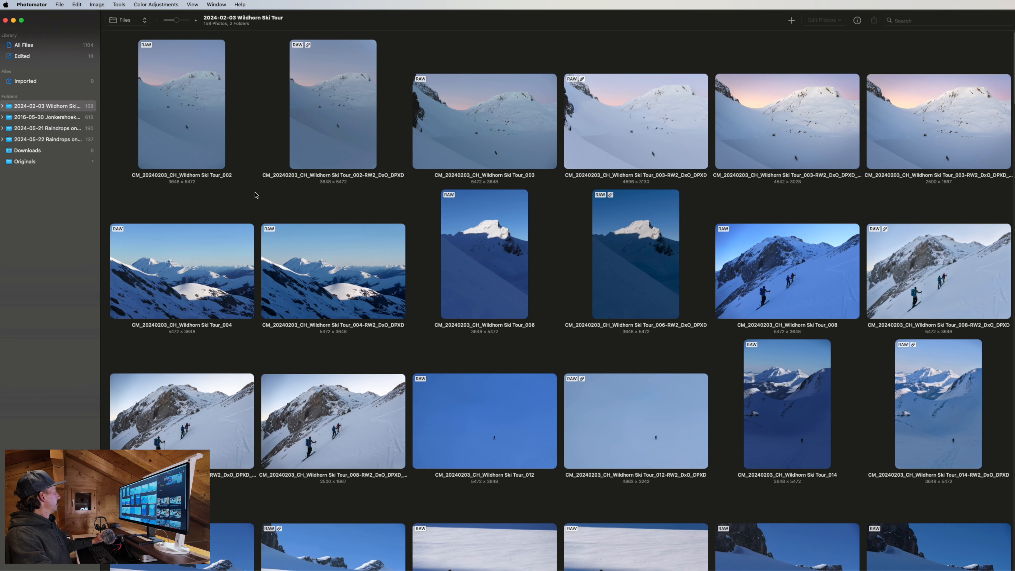
click(71, 162)
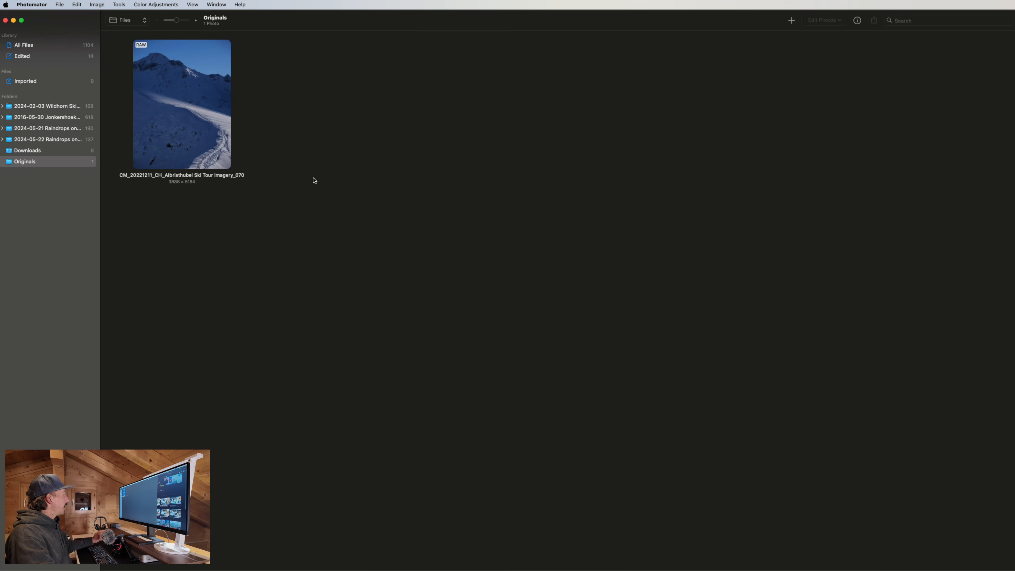
Select and enlarge the thumbnail of CM_20221211_CH_Allmendhubel Ski Tour Imagery_070, then open it for editing.
click(207, 142)
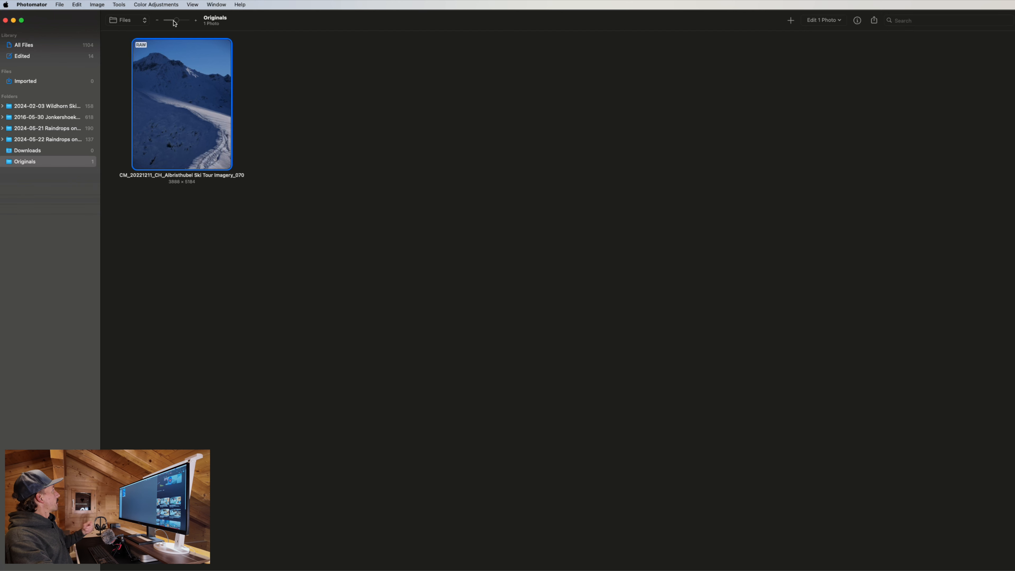
drag(176, 21, 176, 21)
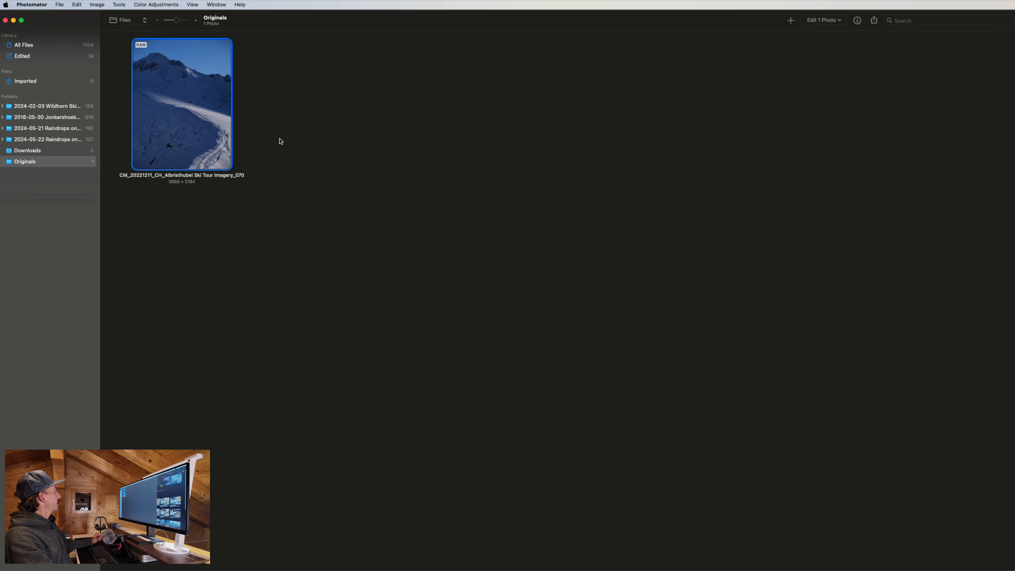
double_click(162, 90)
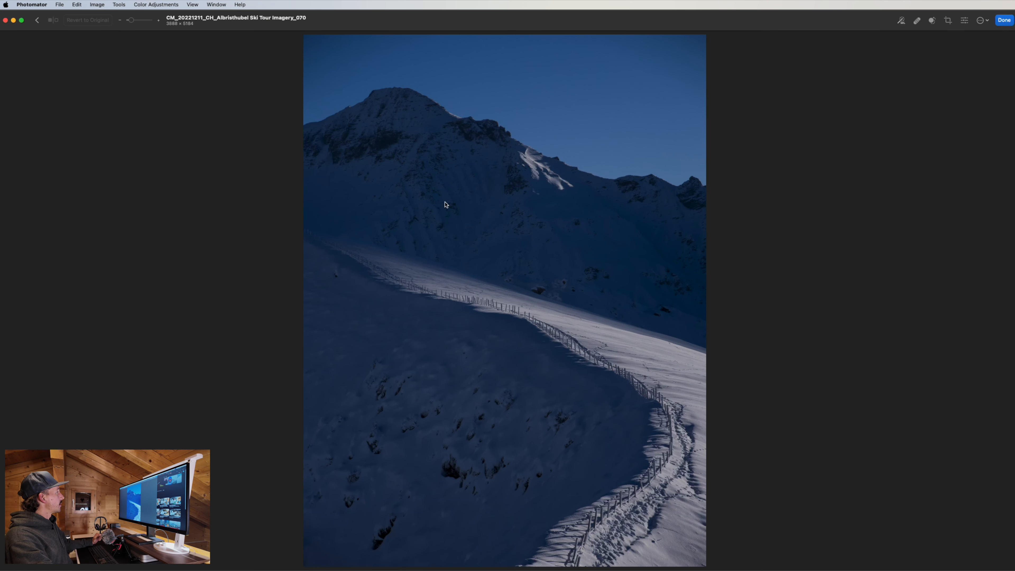
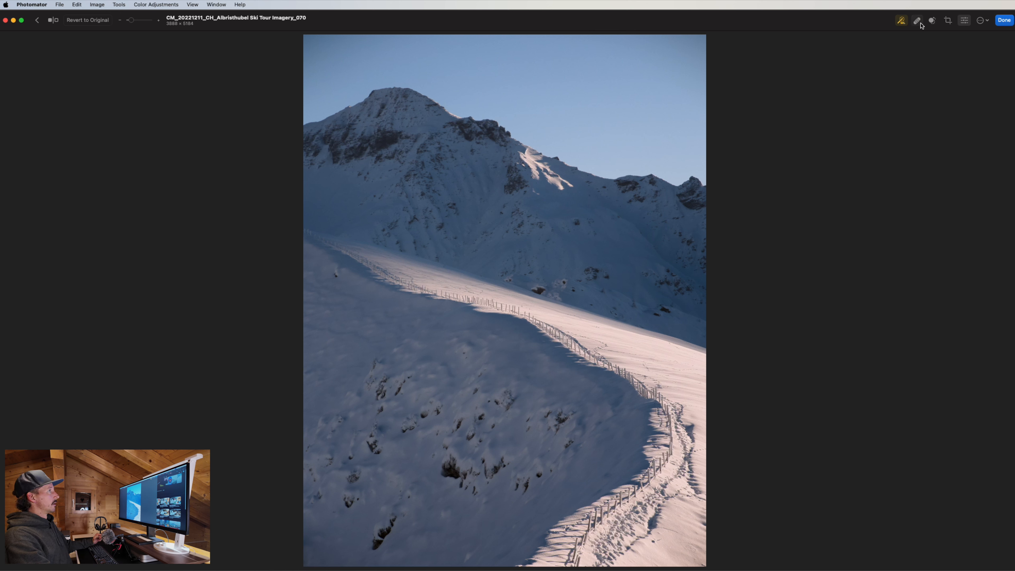
Look through the extra photo actions menu and search Help for 'before', then close Help.
click(985, 19)
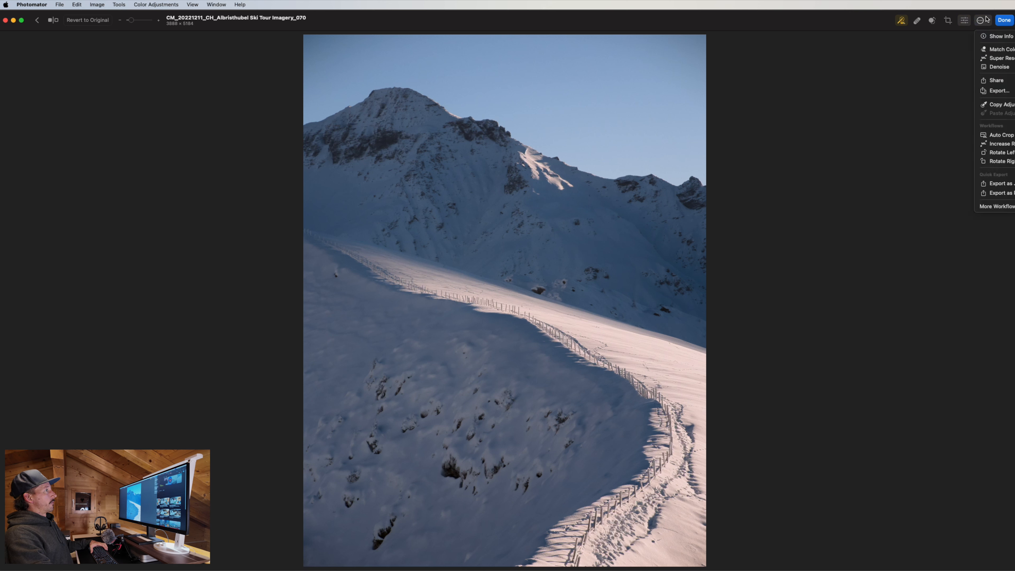
click(995, 239)
click(246, 4)
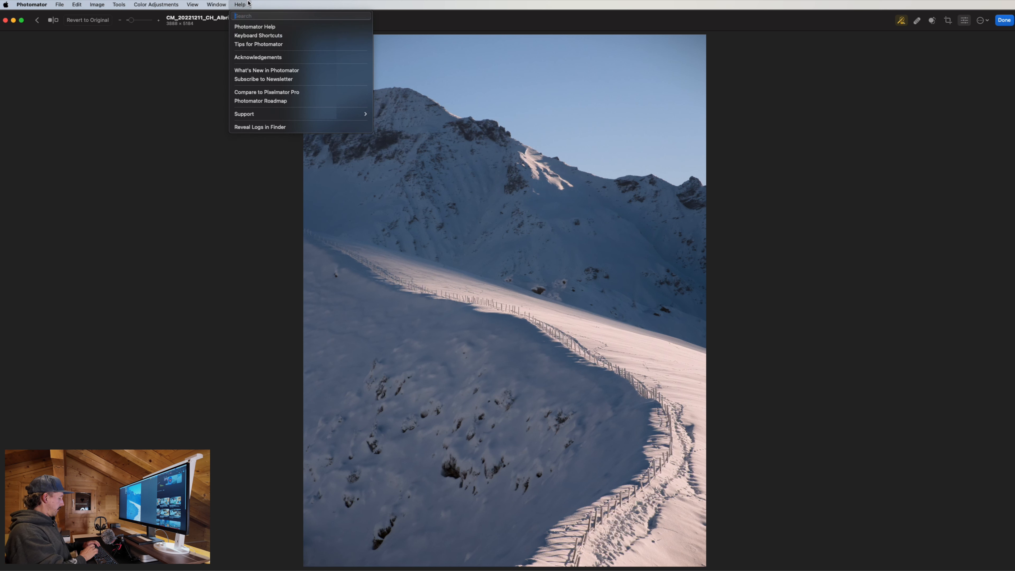
text(before)
key(BackSpace)
key(BackSpace)
key(BackSpace)
key(BackSpace)
key(BackSpace)
key(BackSpace)
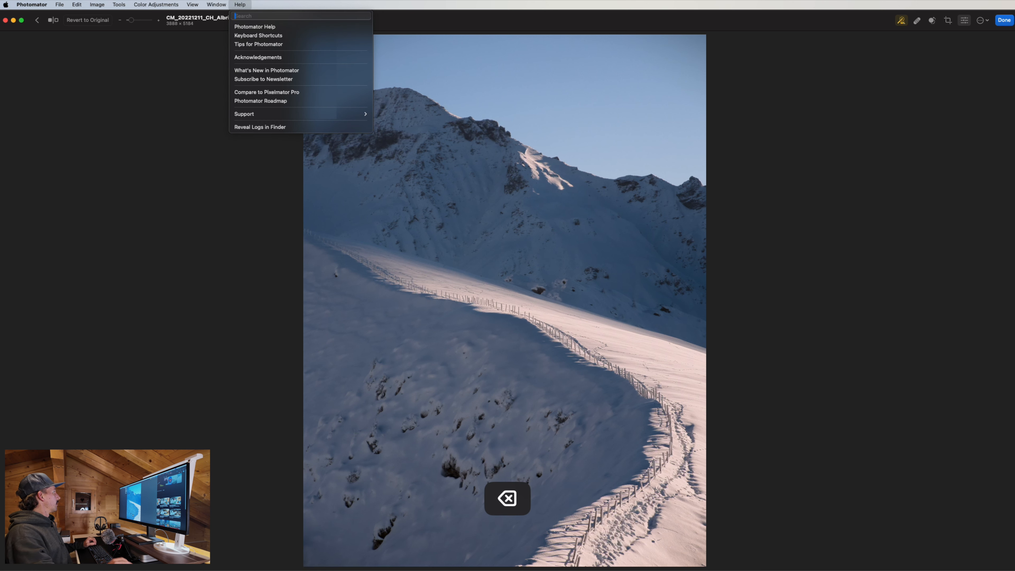
click(690, 196)
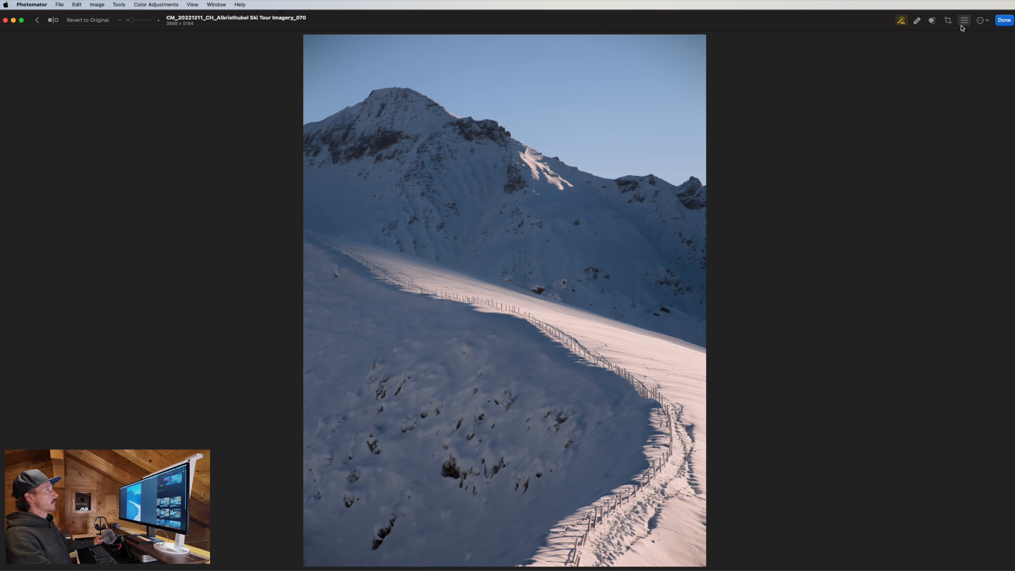
Toggle the Enhance wand on and off to compare, leaving the automatic enhancement off.
click(900, 22)
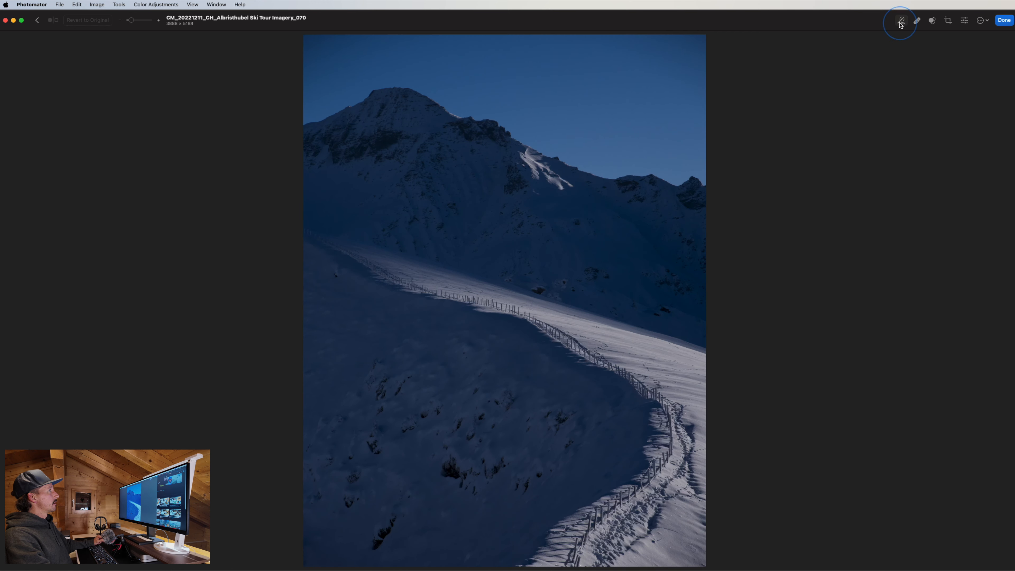
click(900, 23)
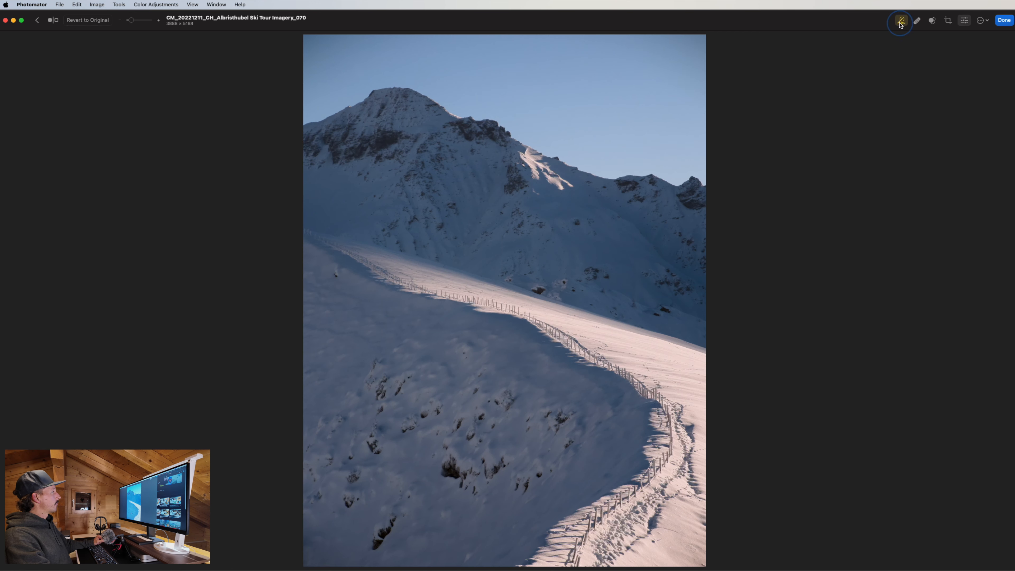
click(901, 22)
click(900, 22)
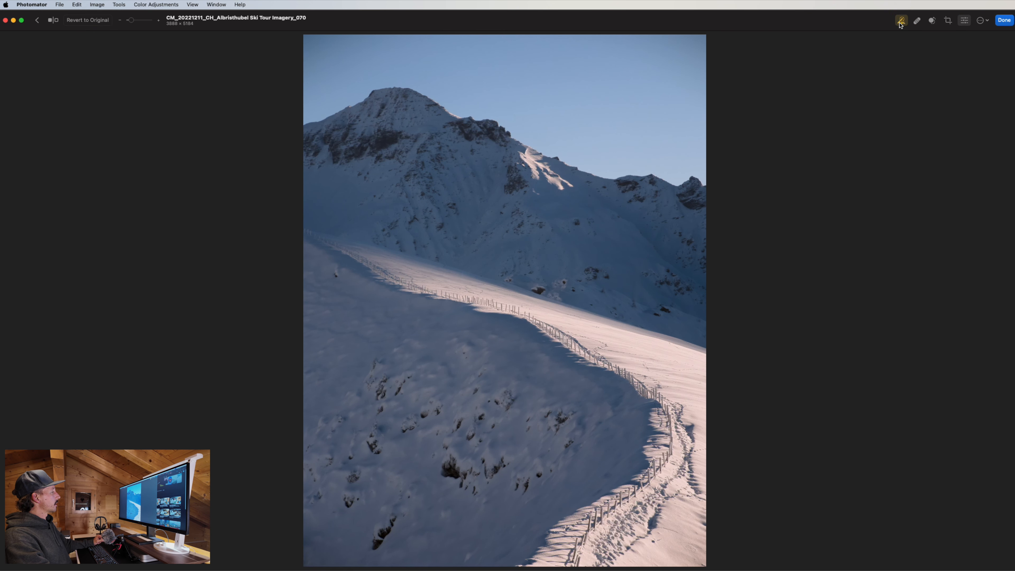
click(900, 22)
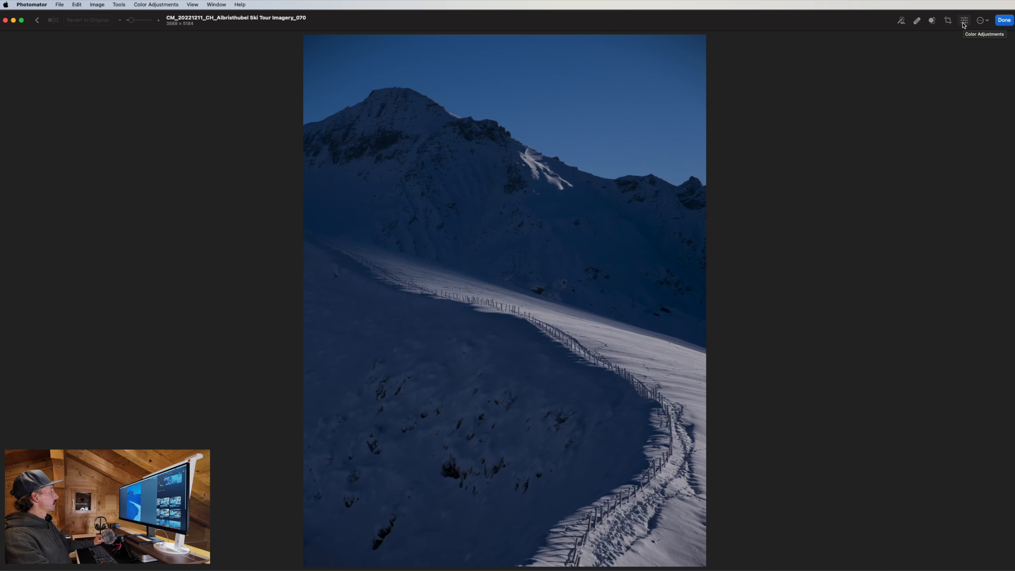
Switch off White Balance, Basic, Hue & Saturation, Selective Color, Color Balance and Curves in Color Adjustments.
click(964, 24)
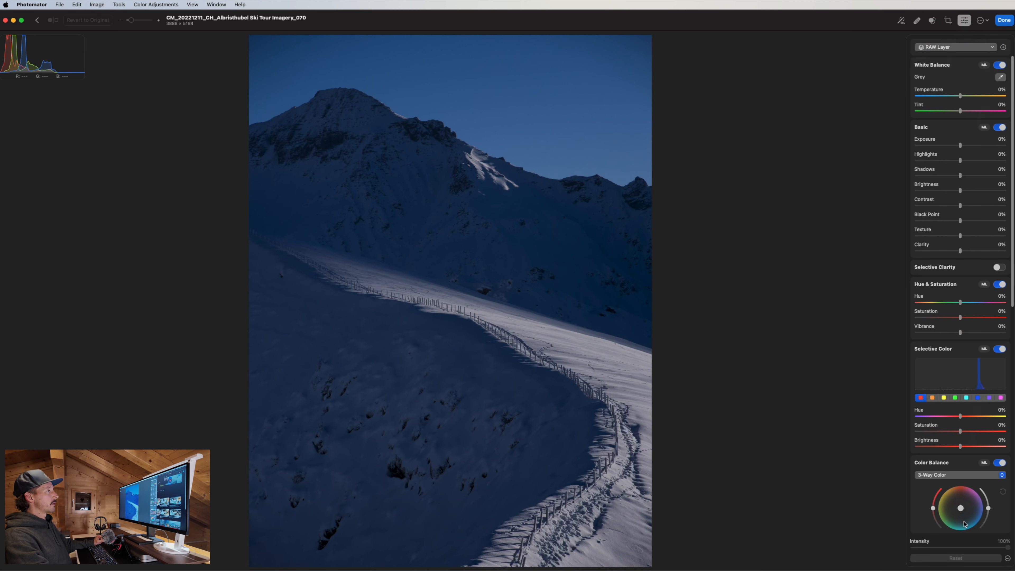
scroll(964, 524, down, 15)
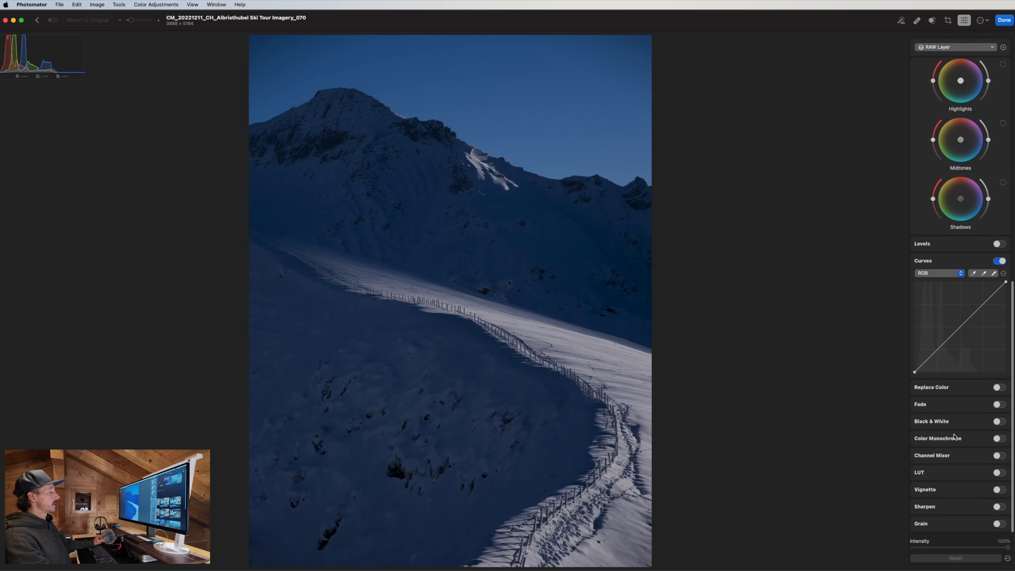
scroll(956, 424, up, 15)
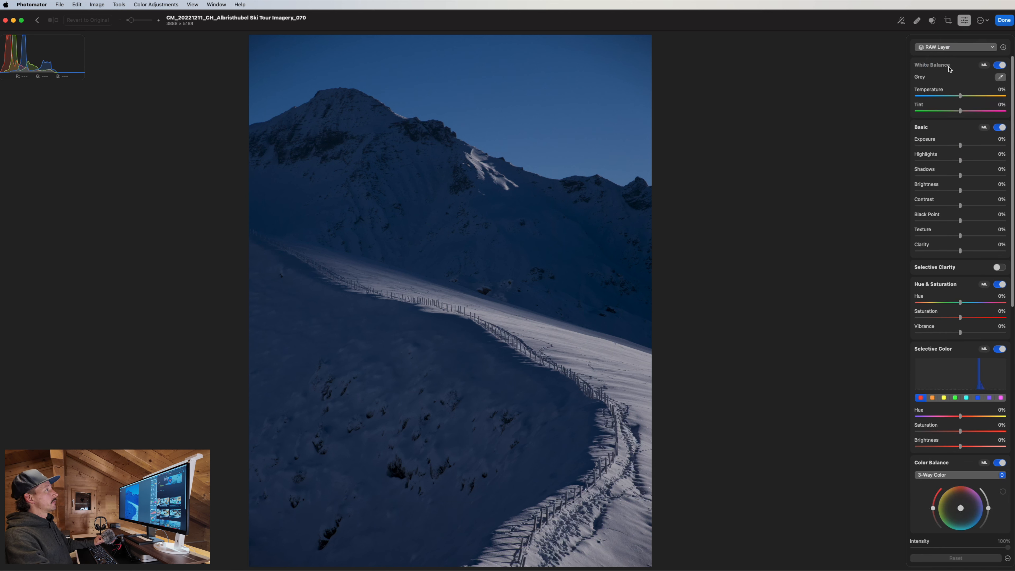
click(998, 65)
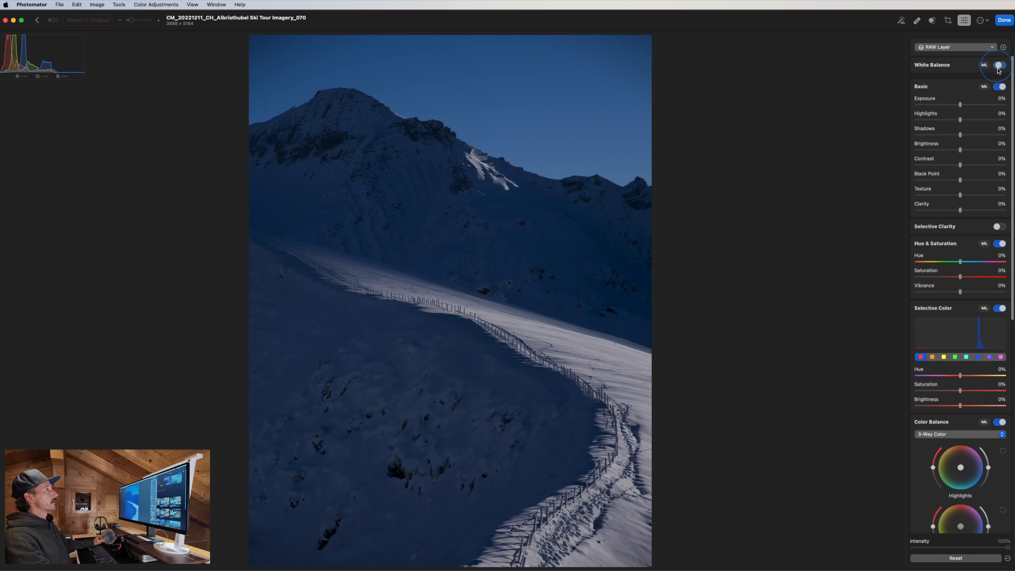
click(998, 82)
click(999, 116)
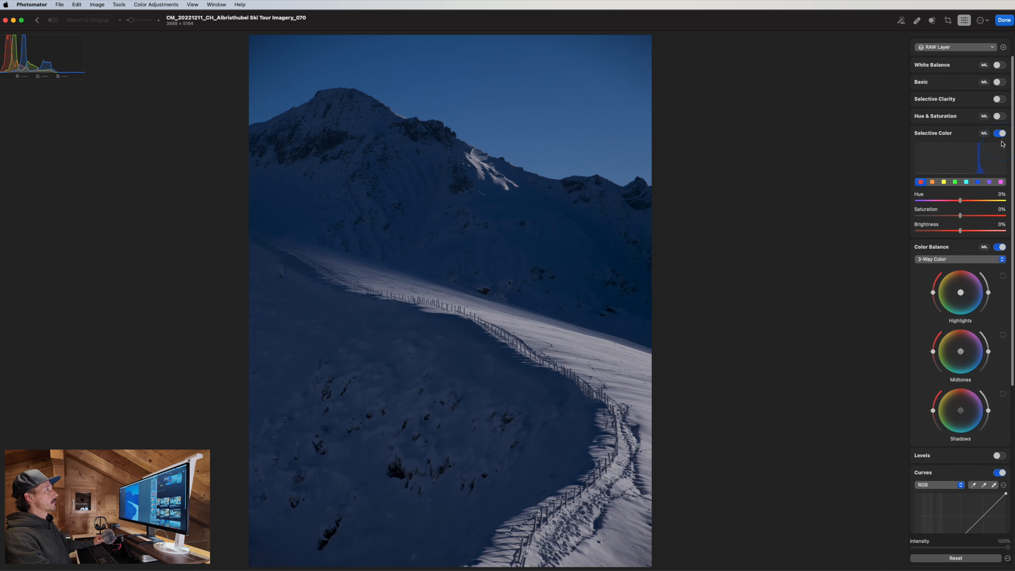
click(999, 133)
click(999, 150)
click(999, 185)
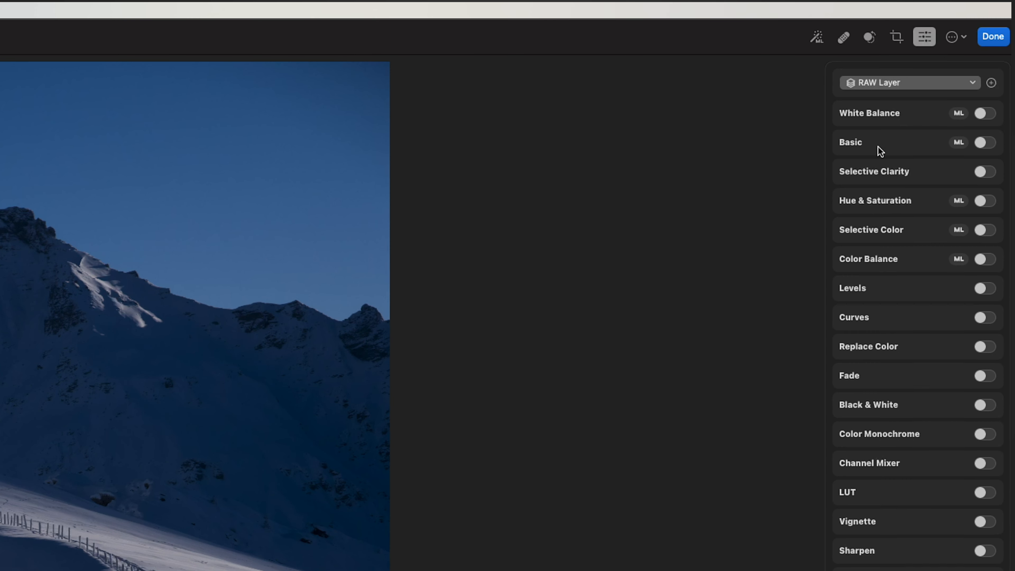
Re-enable White Balance and Basic, keep Selective Clarity off, and show the layers list.
click(981, 143)
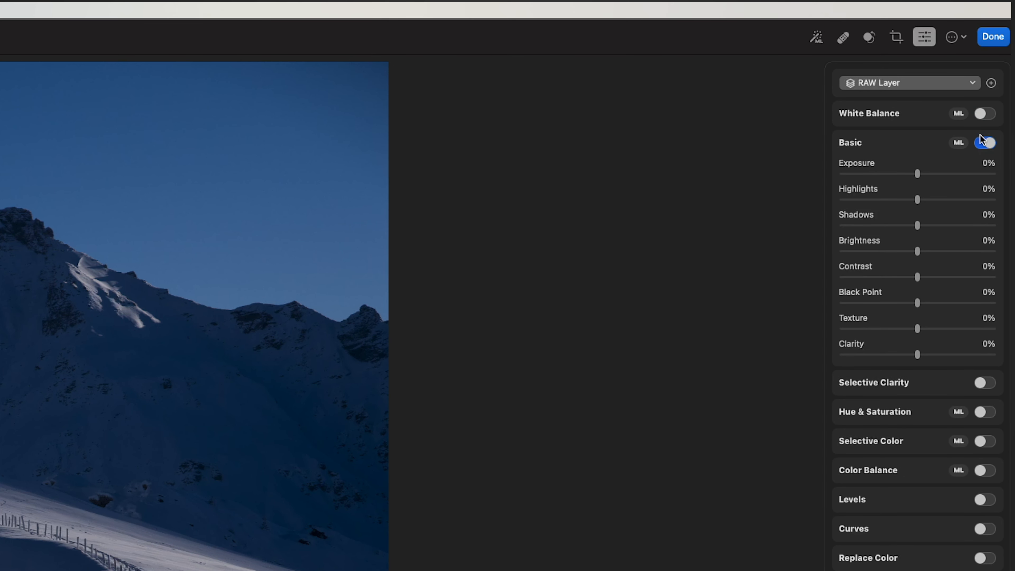
click(986, 143)
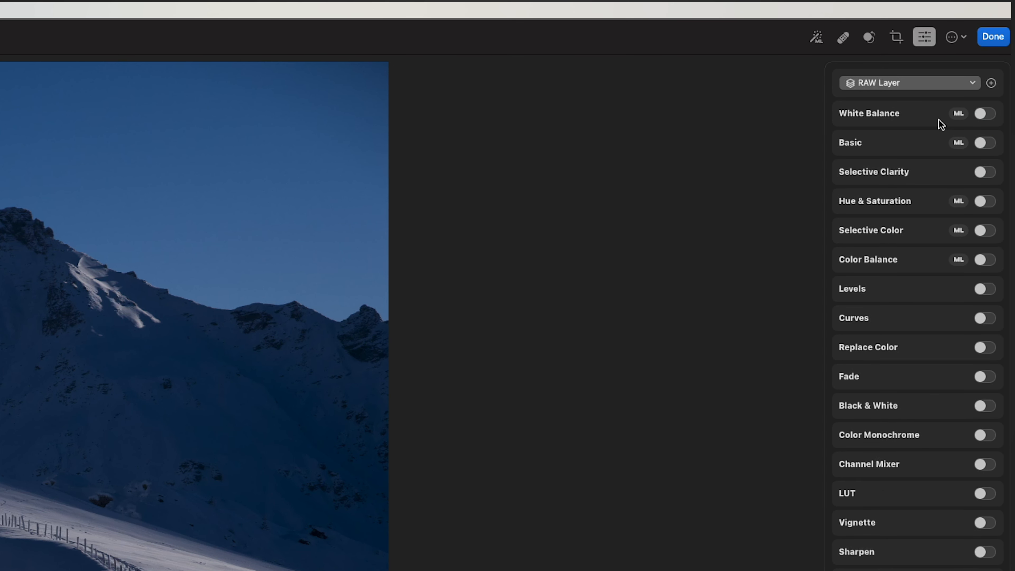
click(983, 114)
click(985, 219)
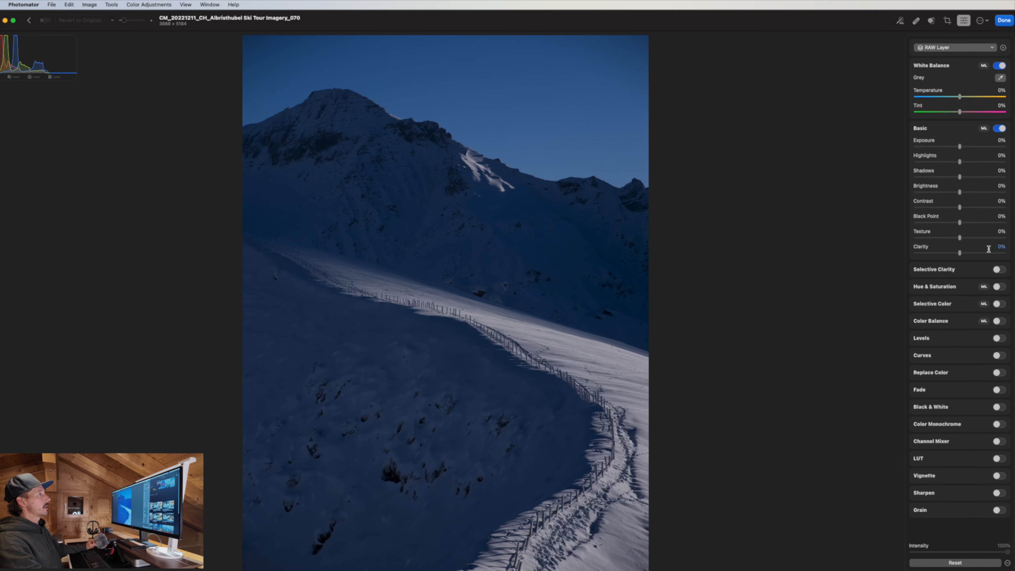
click(997, 267)
click(998, 267)
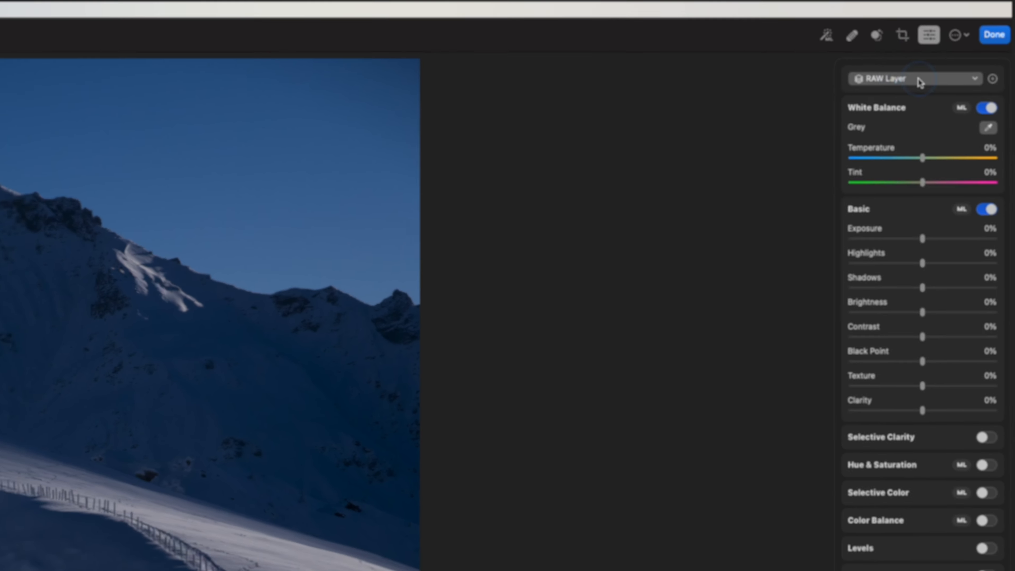
click(917, 79)
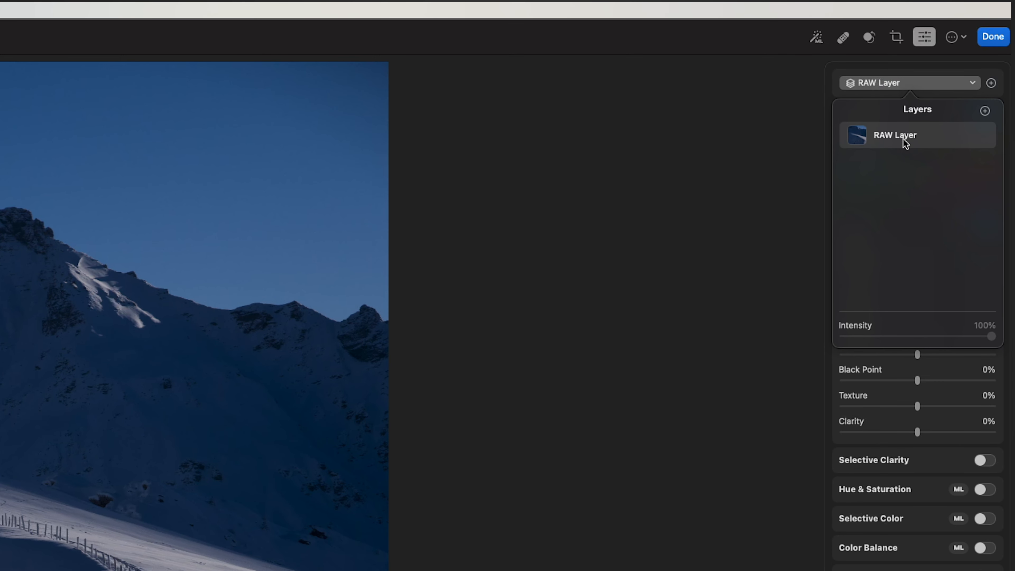
Browse the new-layer choices and make the editor window slightly narrower.
click(984, 110)
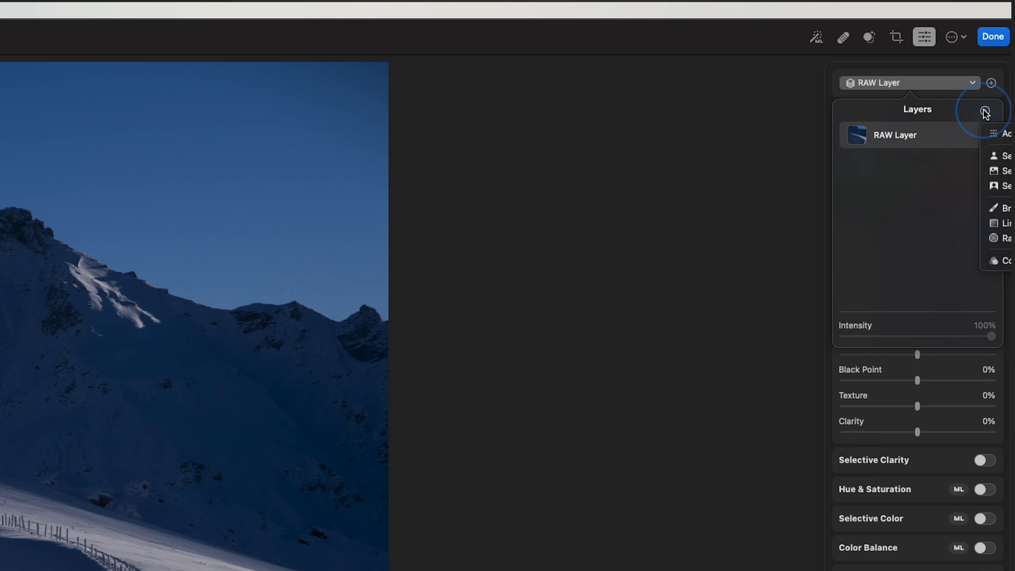
click(1001, 134)
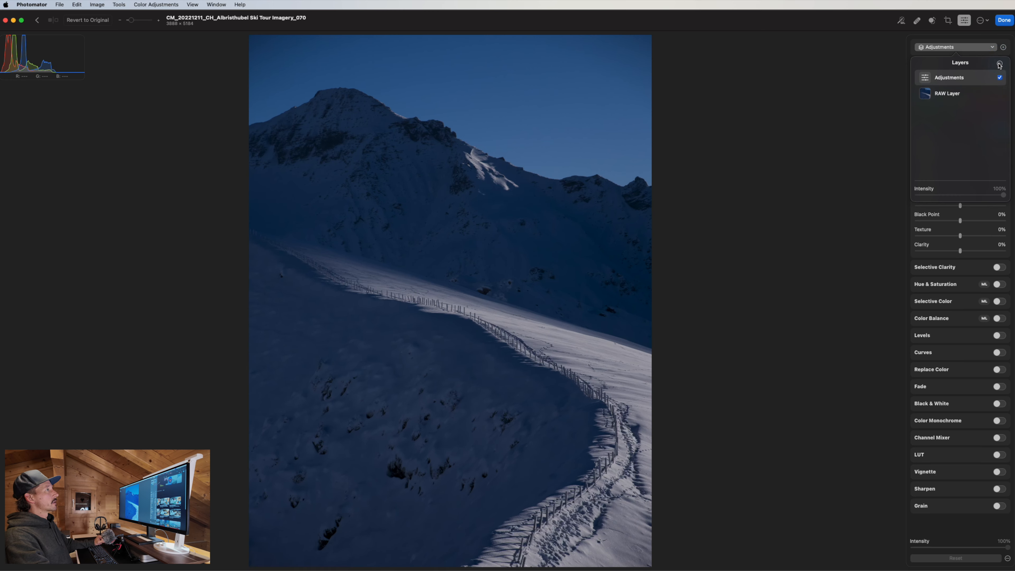
click(984, 110)
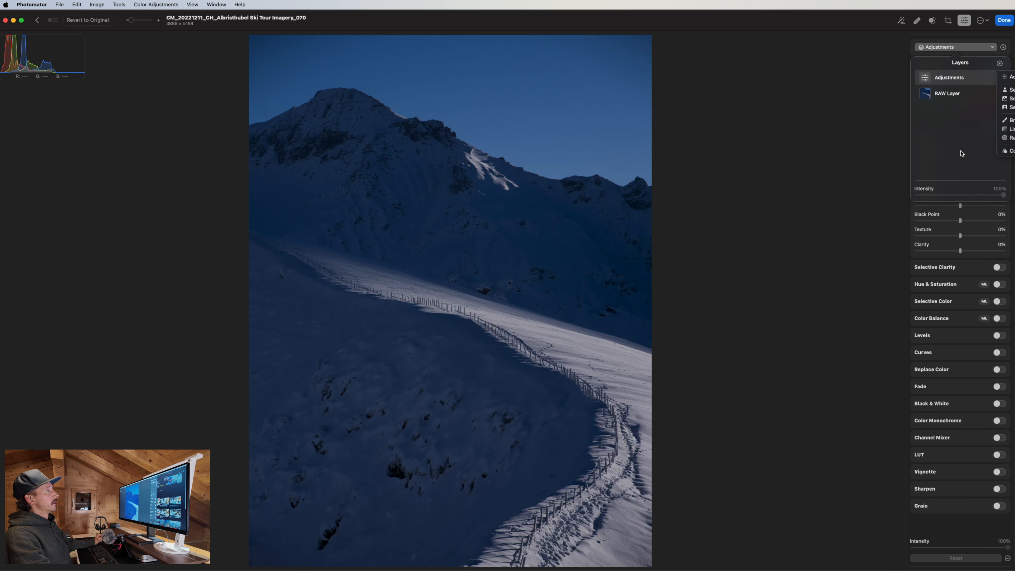
click(1011, 152)
drag(1011, 148, 998, 144)
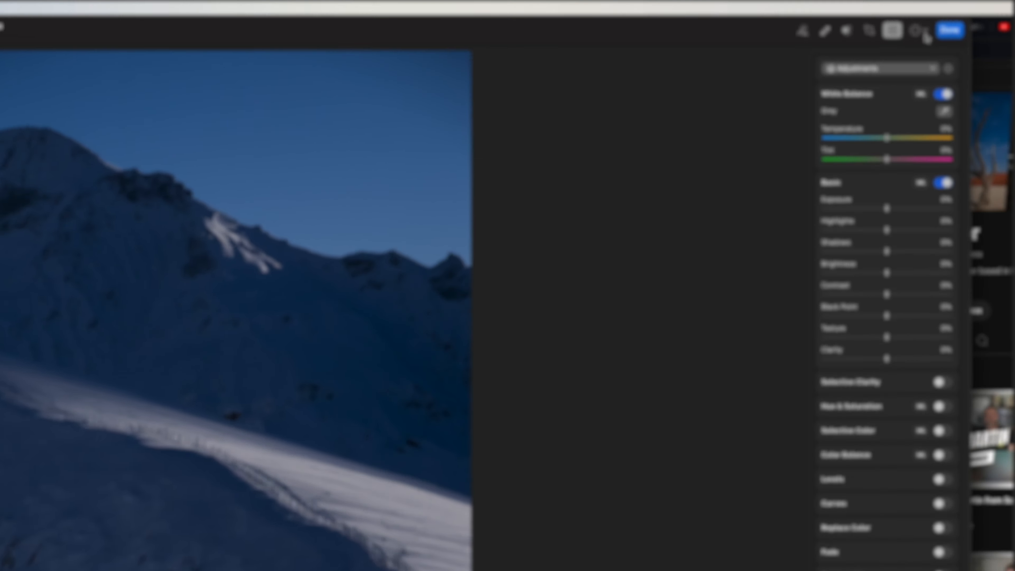
click(964, 21)
click(864, 79)
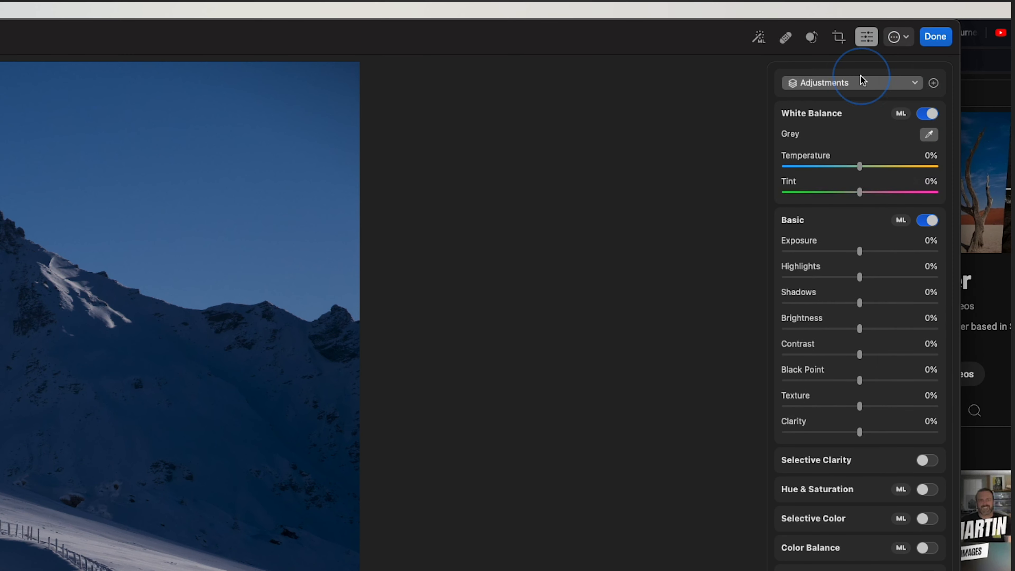
View the masked layer types without adding one, then widen the editor window to fill the screen.
click(915, 82)
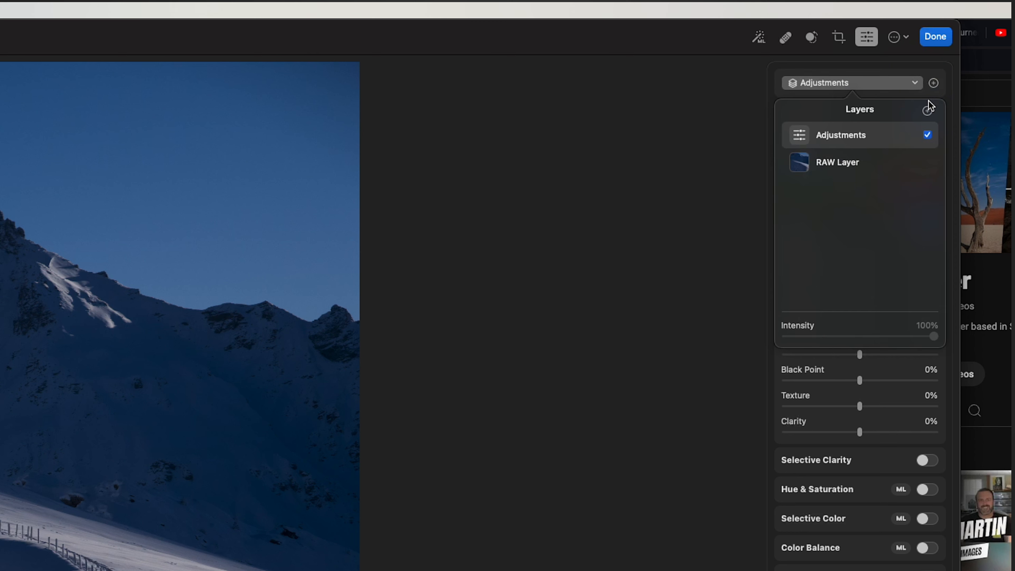
click(926, 110)
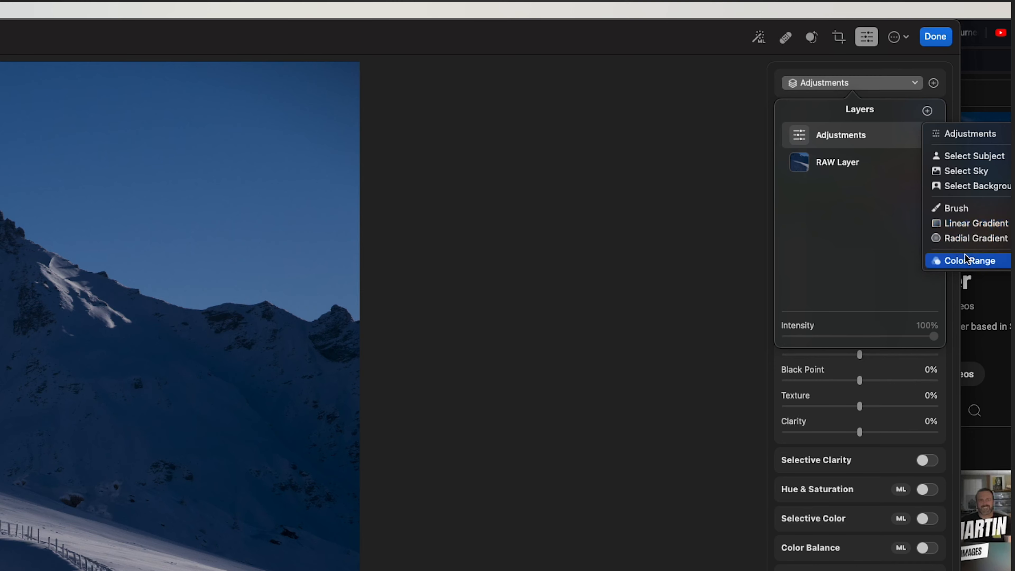
click(875, 231)
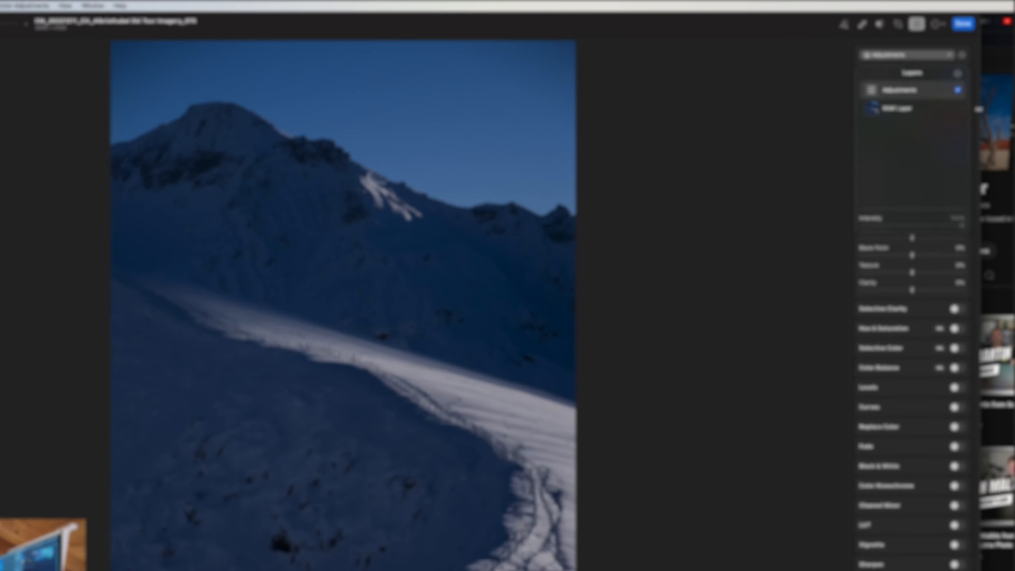
drag(964, 159, 1014, 152)
drag(1014, 94, 1014, 93)
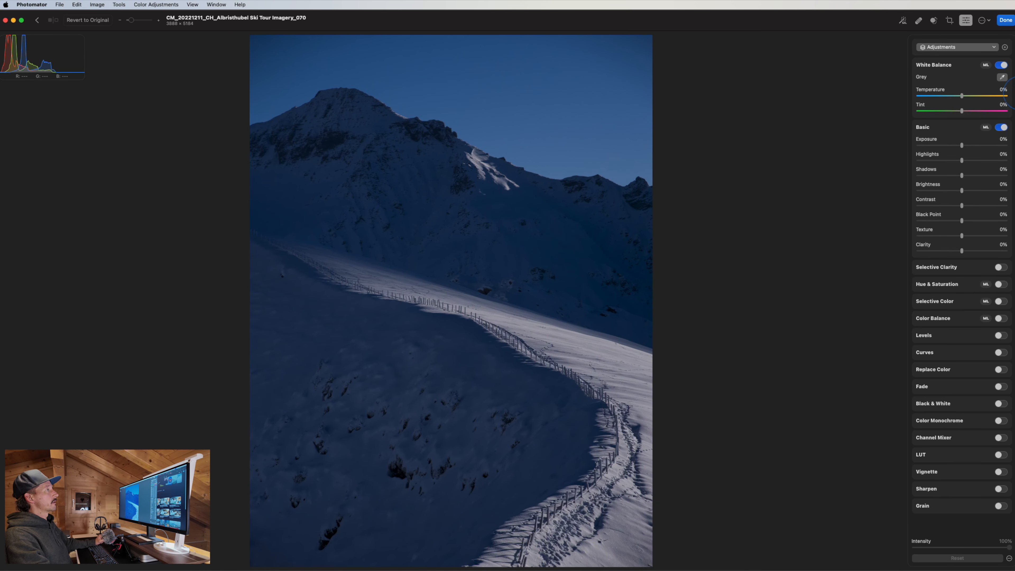
Select RAW Layer in the layers list, then make the Adjustments layer active again.
click(963, 49)
click(942, 93)
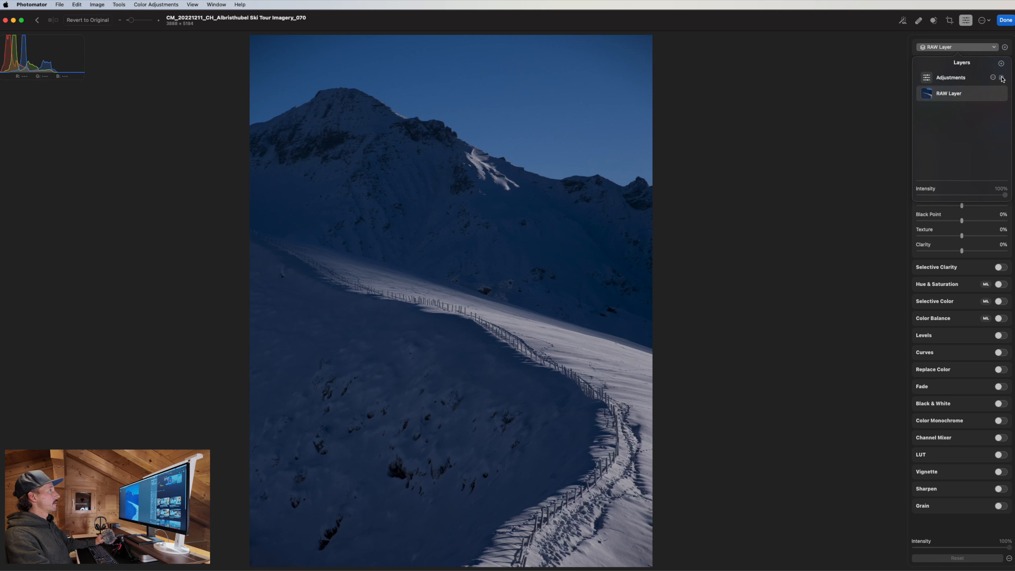
click(955, 76)
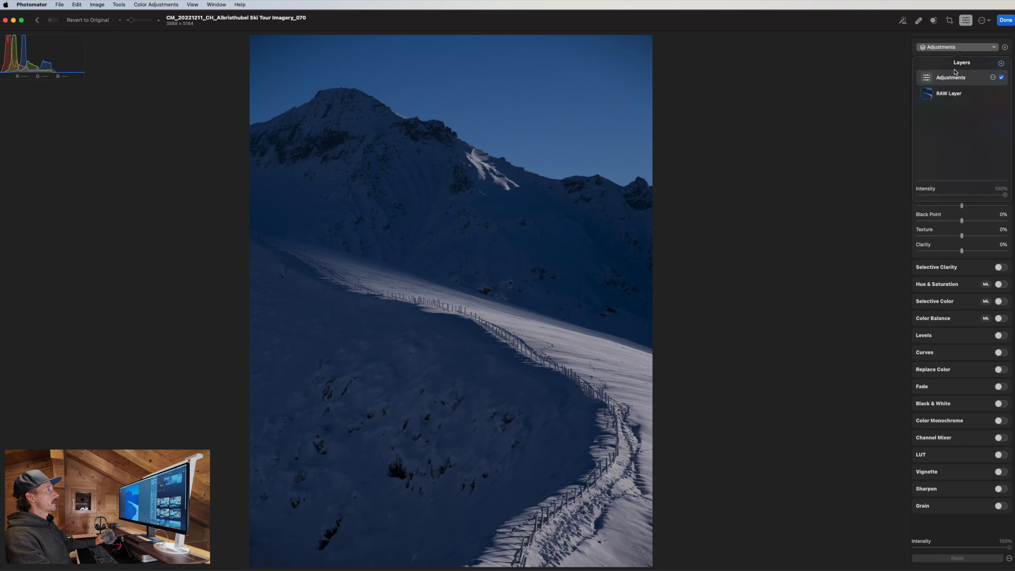
click(970, 43)
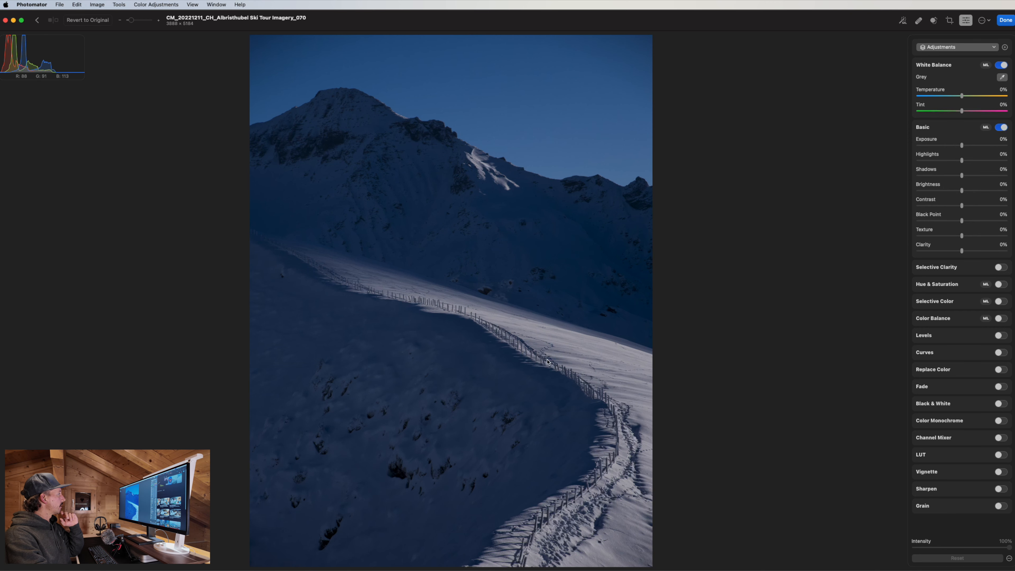
key(z)
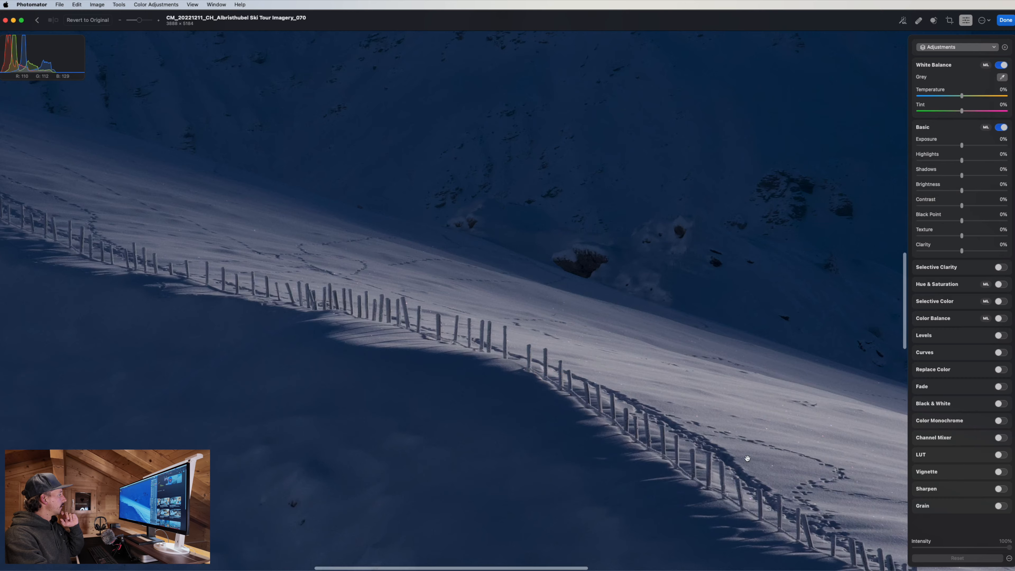
drag(747, 458, 525, 274)
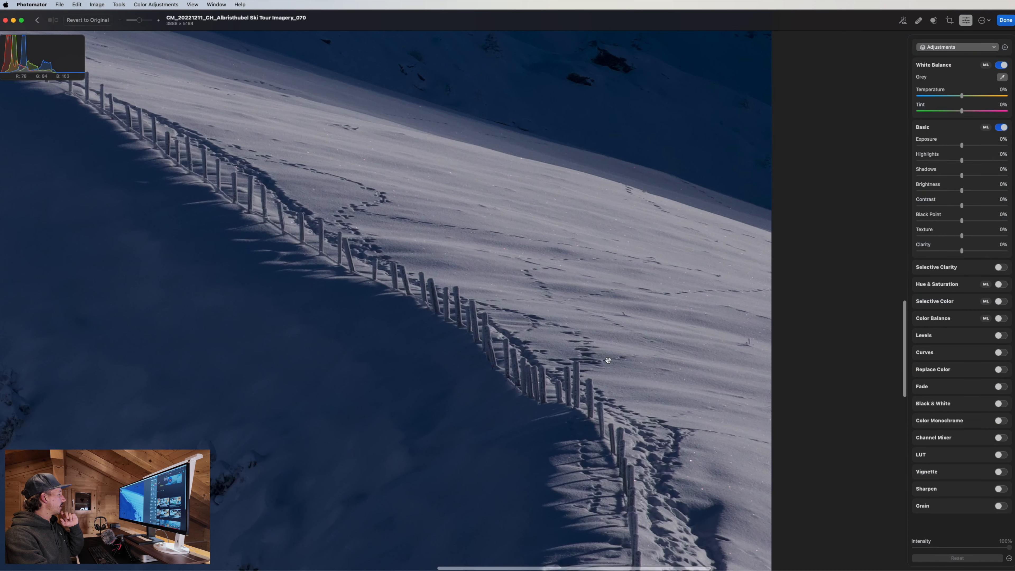
key(z)
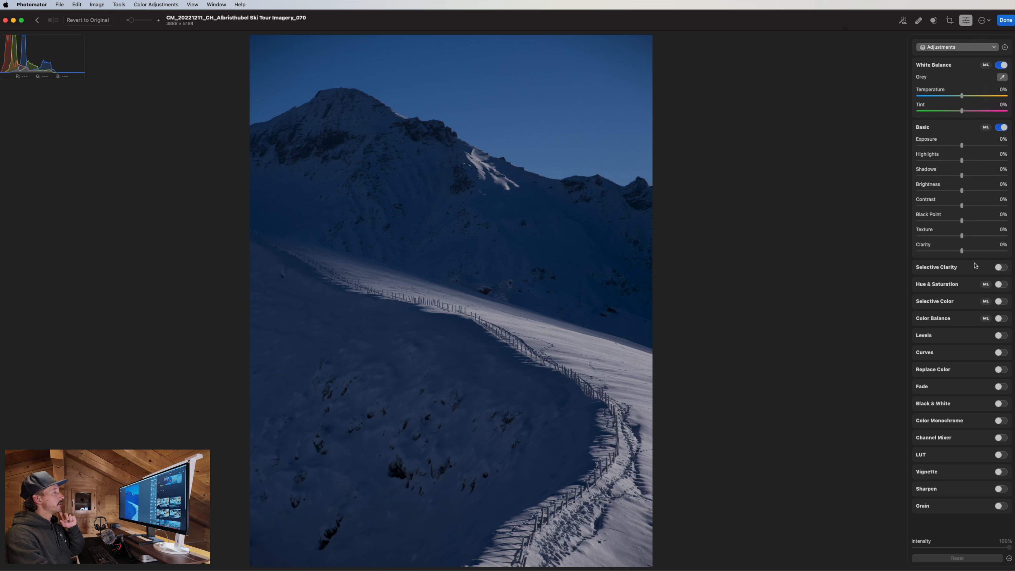
Try ML White Balance, turn it off, and warm Temperature to about 12%.
click(986, 65)
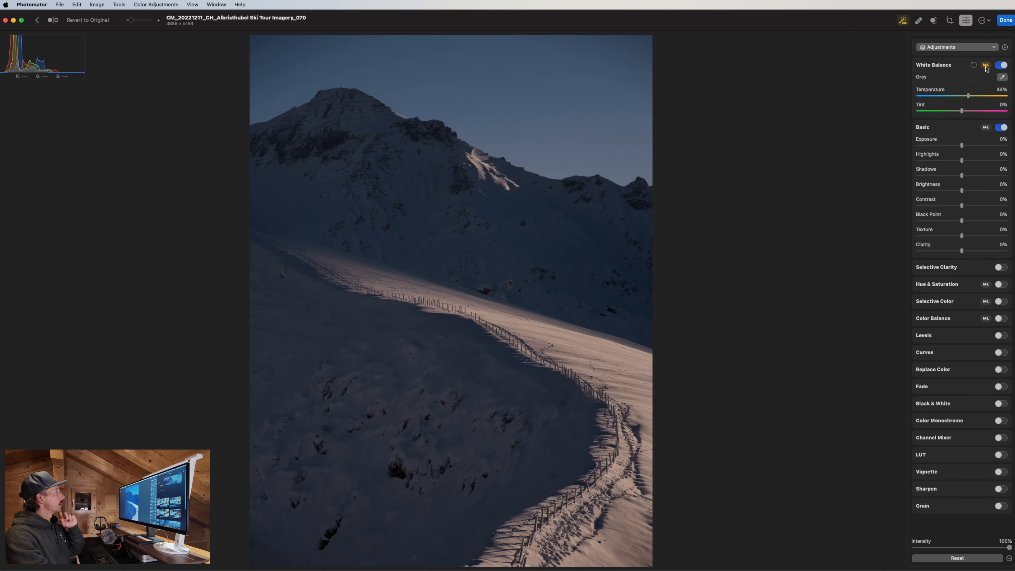
click(988, 67)
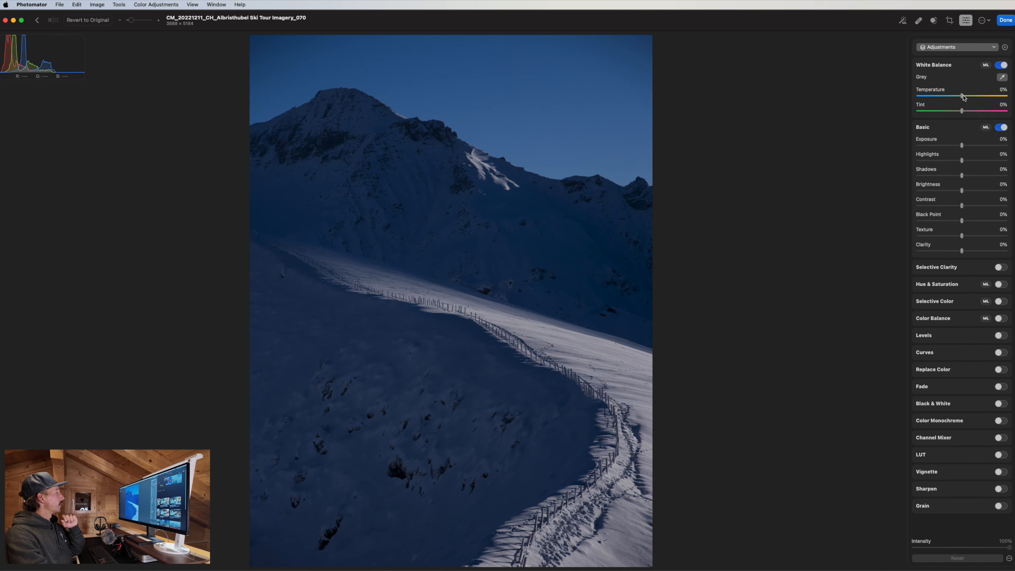
drag(963, 97, 972, 98)
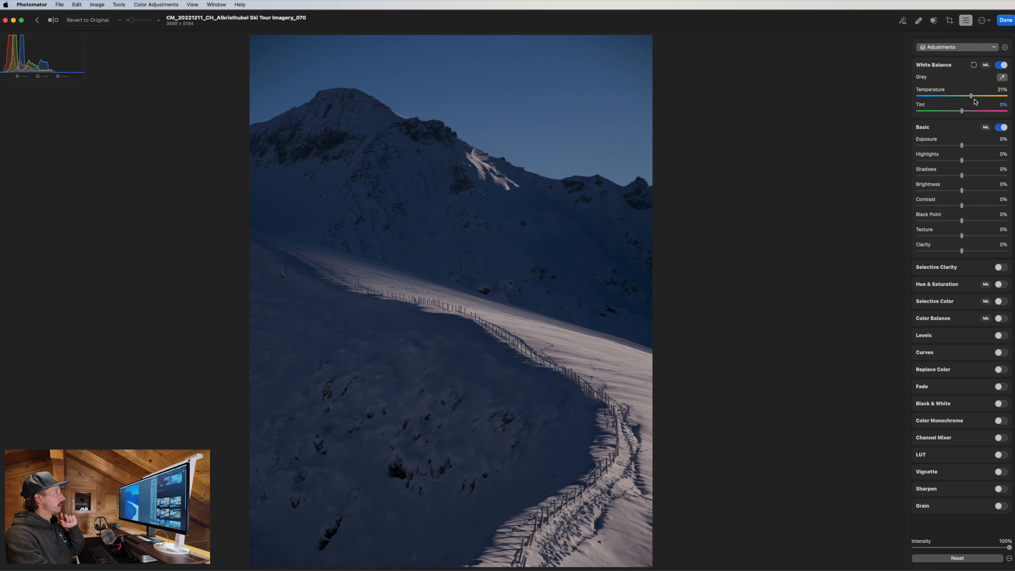
double_click(964, 97)
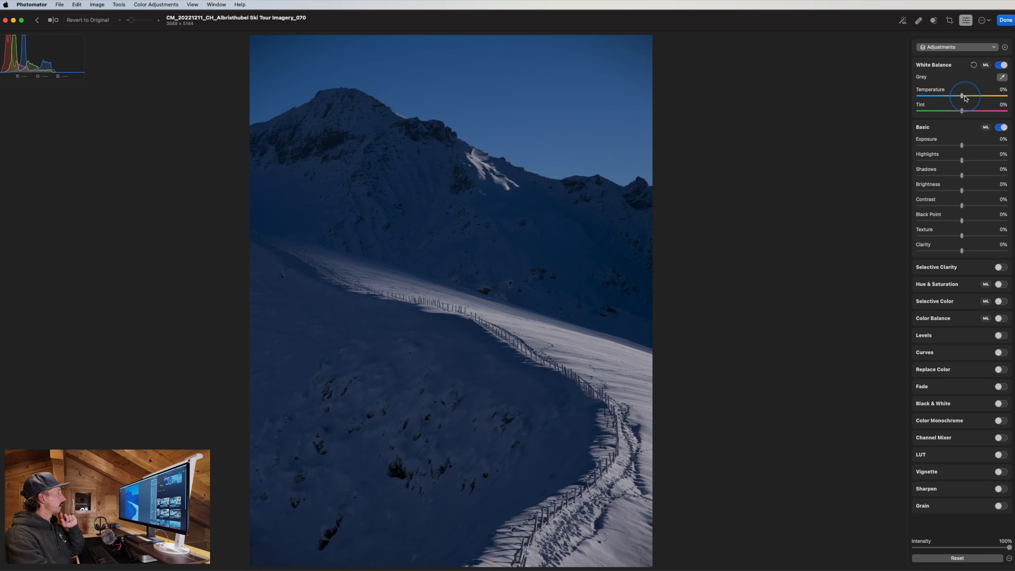
drag(965, 99, 968, 98)
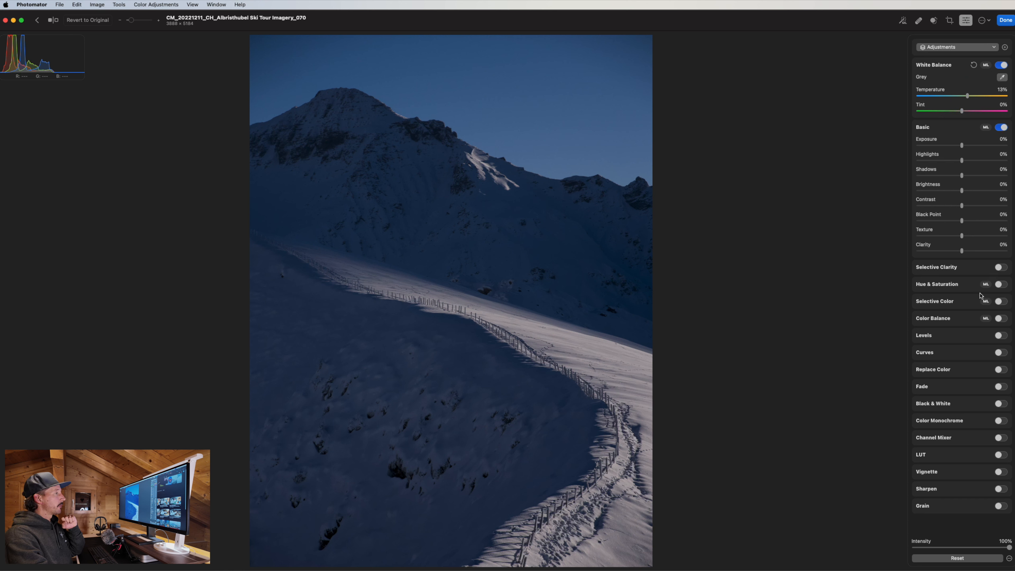
Enable Hue & Saturation with Saturation and Vibrance at 100%, and raise Temperature to 17%.
click(1000, 285)
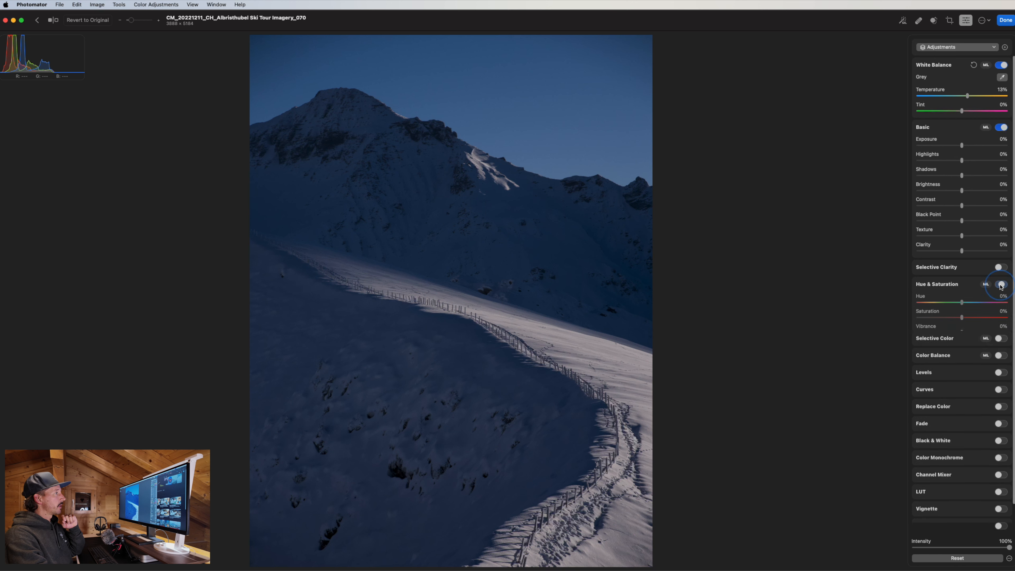
drag(963, 319, 1006, 332)
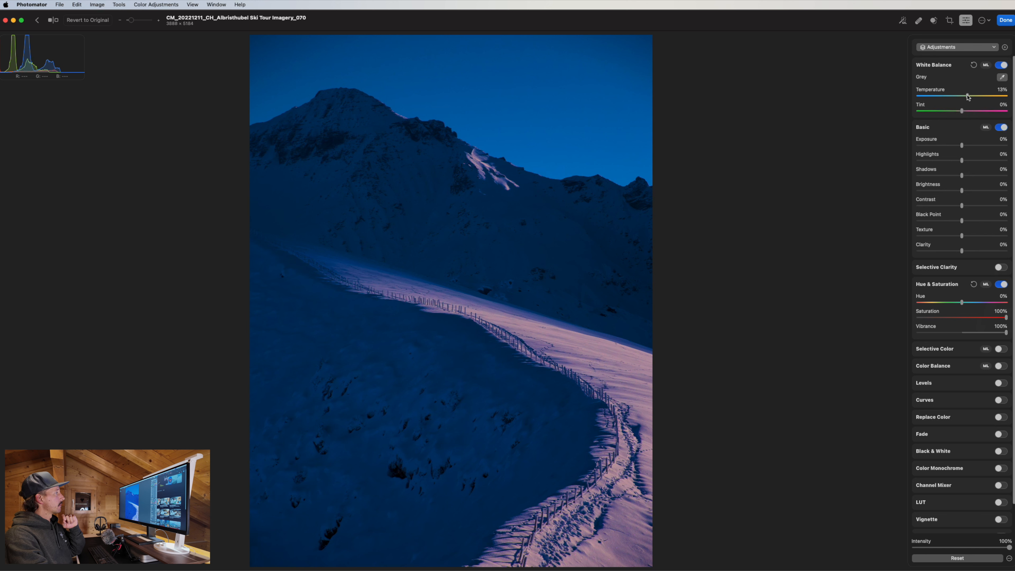
drag(967, 96, 970, 98)
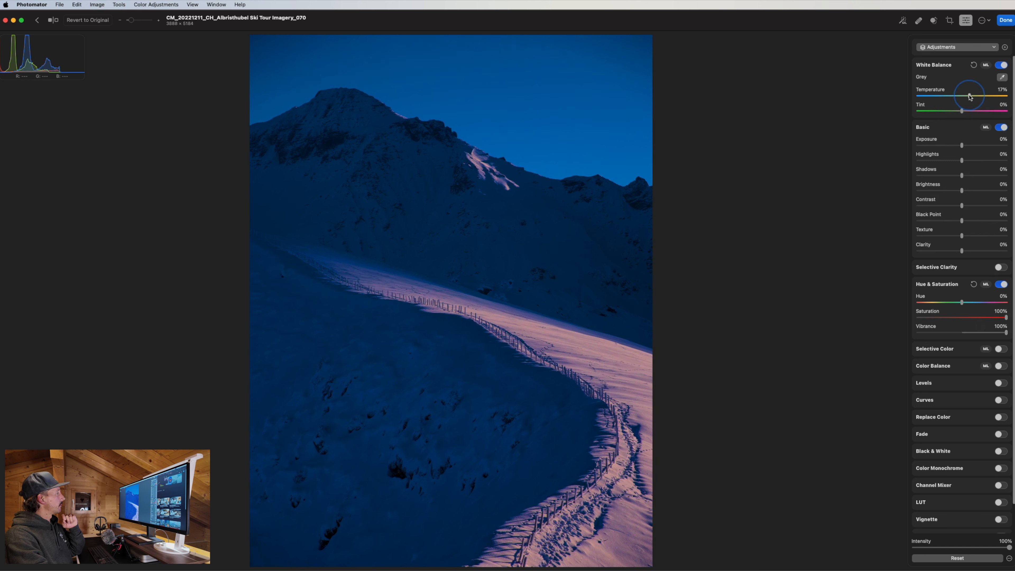
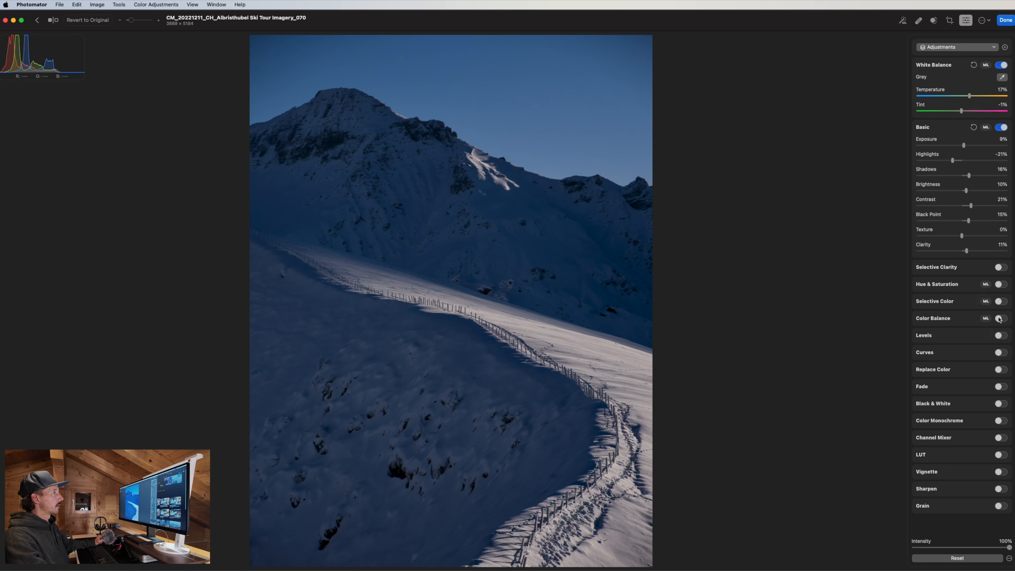
Turn on Color Balance and compare the edit against the original photo.
click(999, 318)
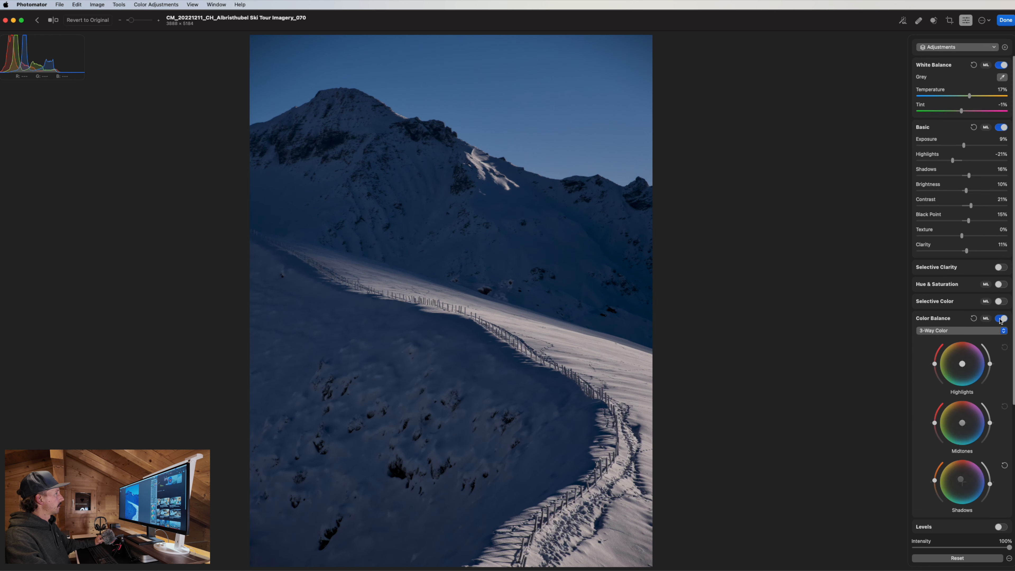
scroll(978, 328, down, 5)
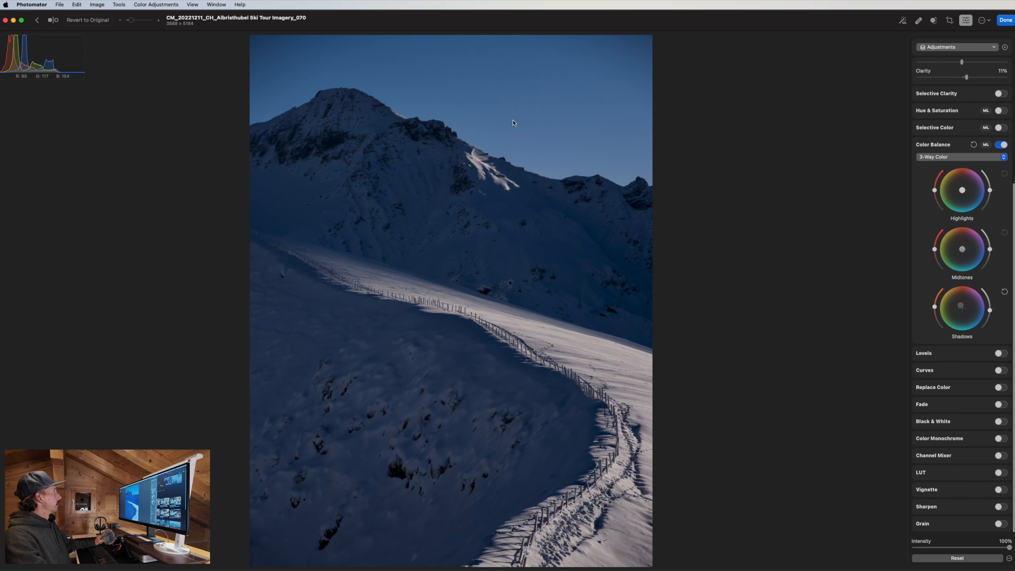
click(53, 20)
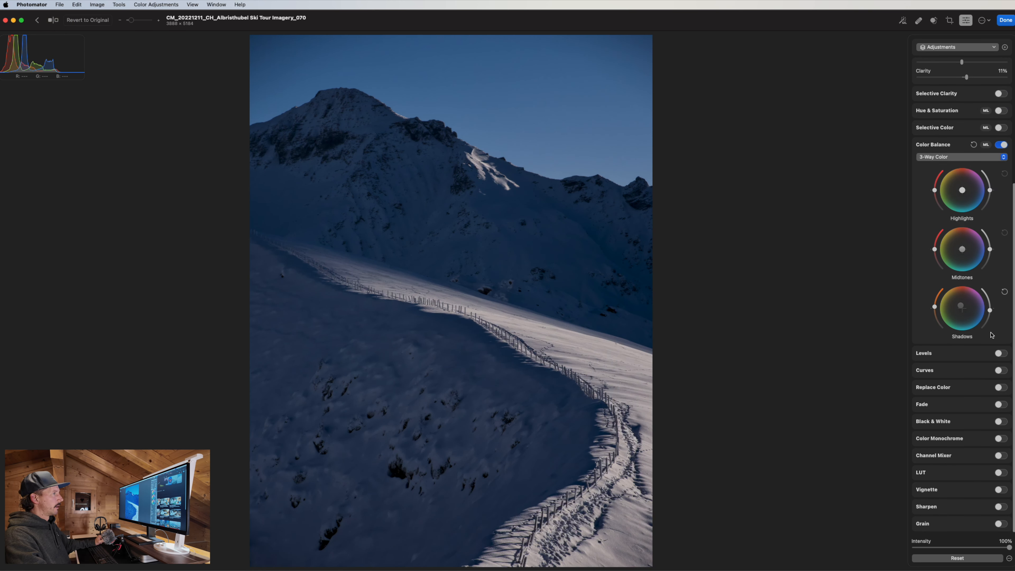
Enable Levels, pull its white point left to brighten highlights, then switch it off to compare.
click(1000, 353)
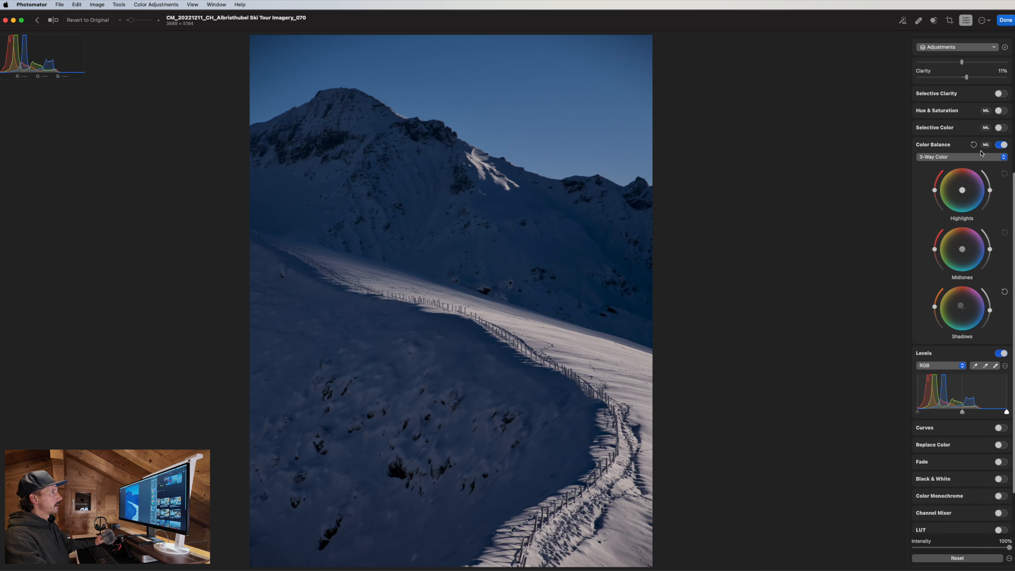
scroll(971, 364, down, 3)
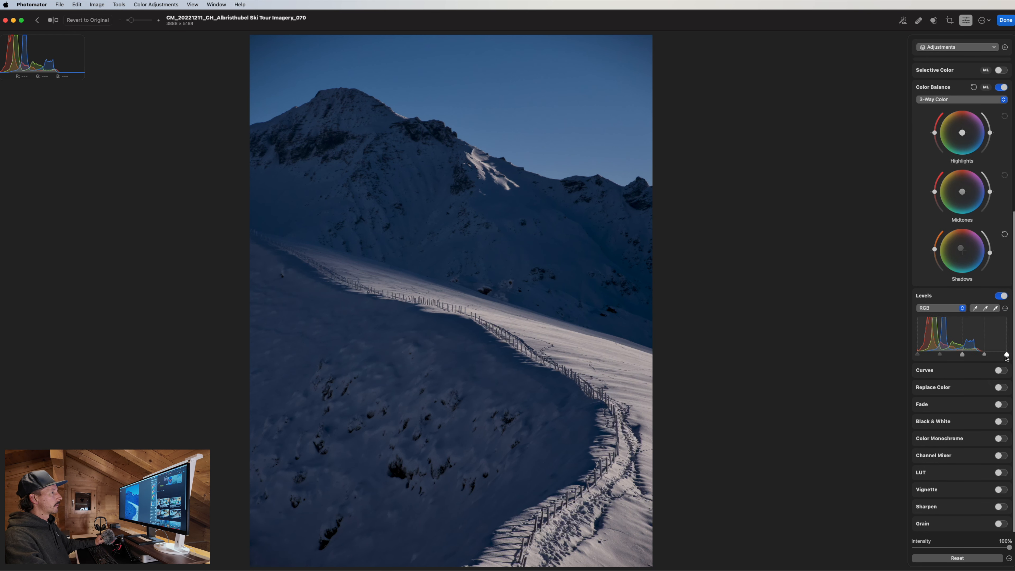
drag(1005, 356, 984, 356)
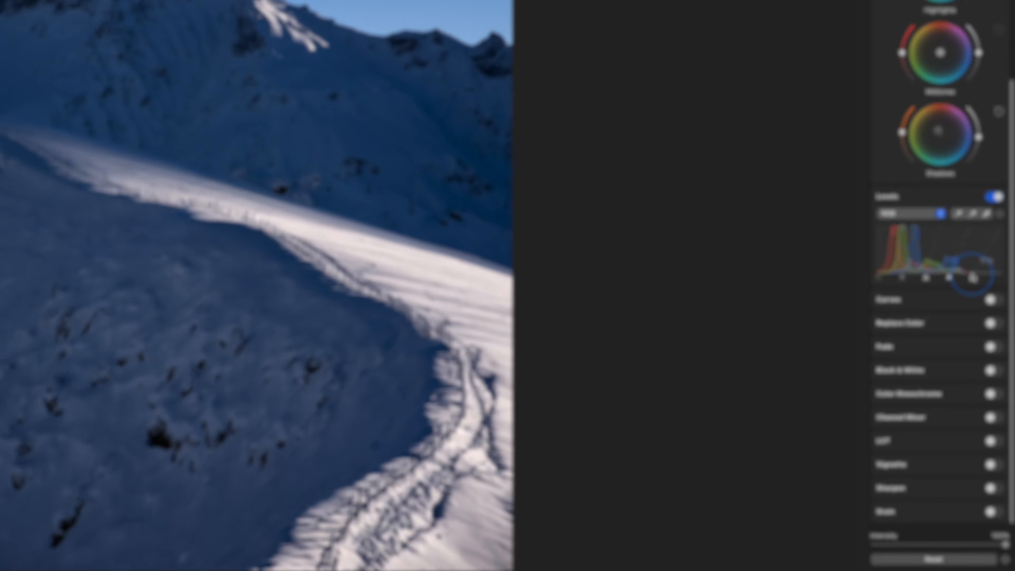
drag(972, 274, 969, 275)
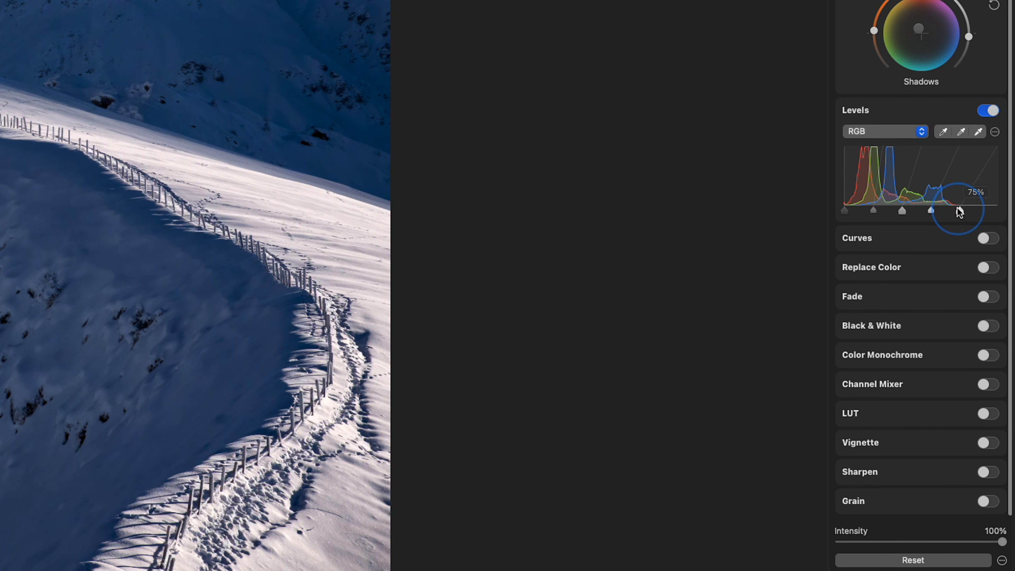
mouse_move(959, 212)
mouse_down()
mouse_move(947, 213)
mouse_move(969, 211)
mouse_up()
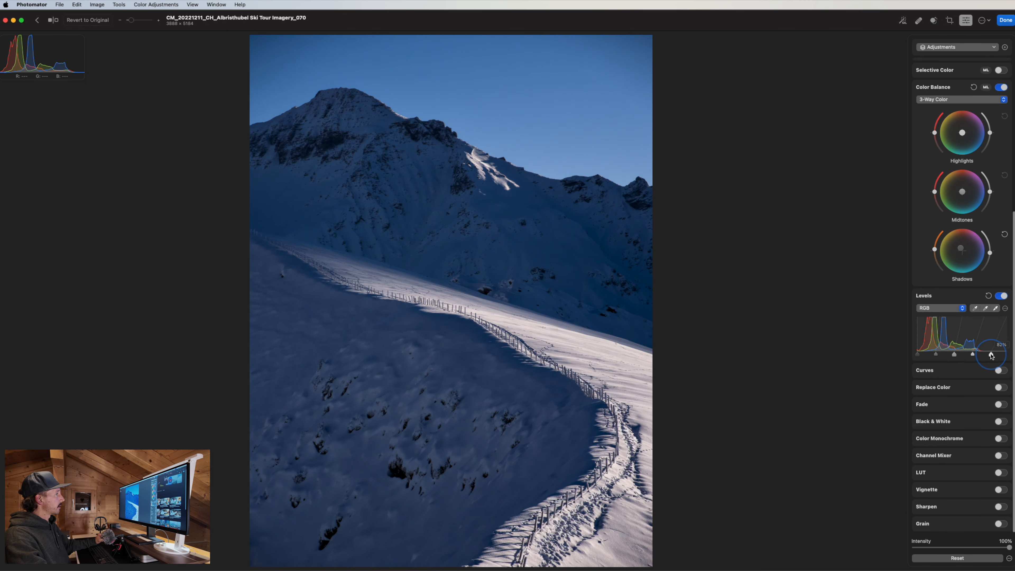
drag(991, 355, 991, 355)
click(1000, 295)
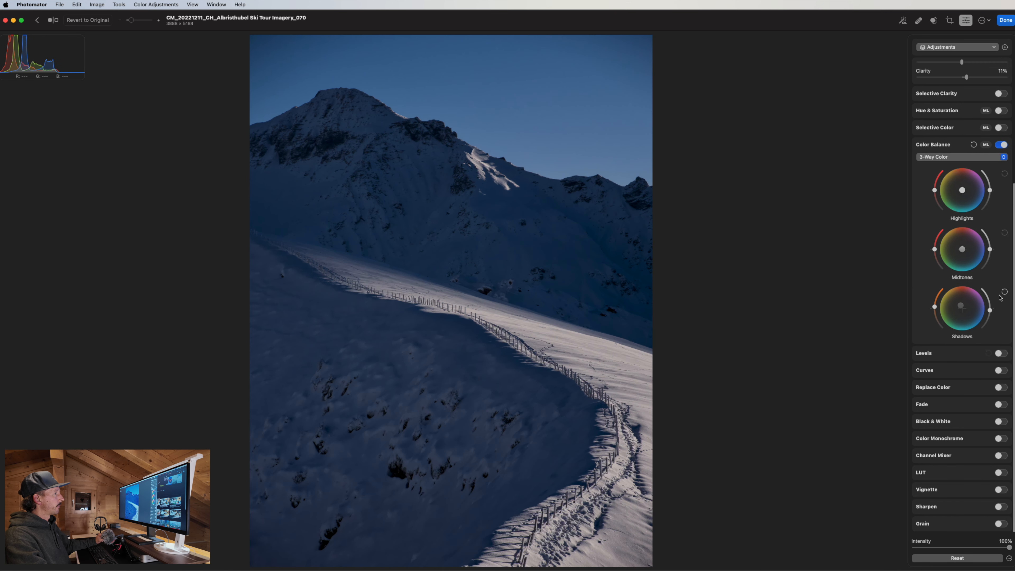
Re-enable Levels, briefly try Curves and Replace Color, and turn on Fade.
click(1001, 353)
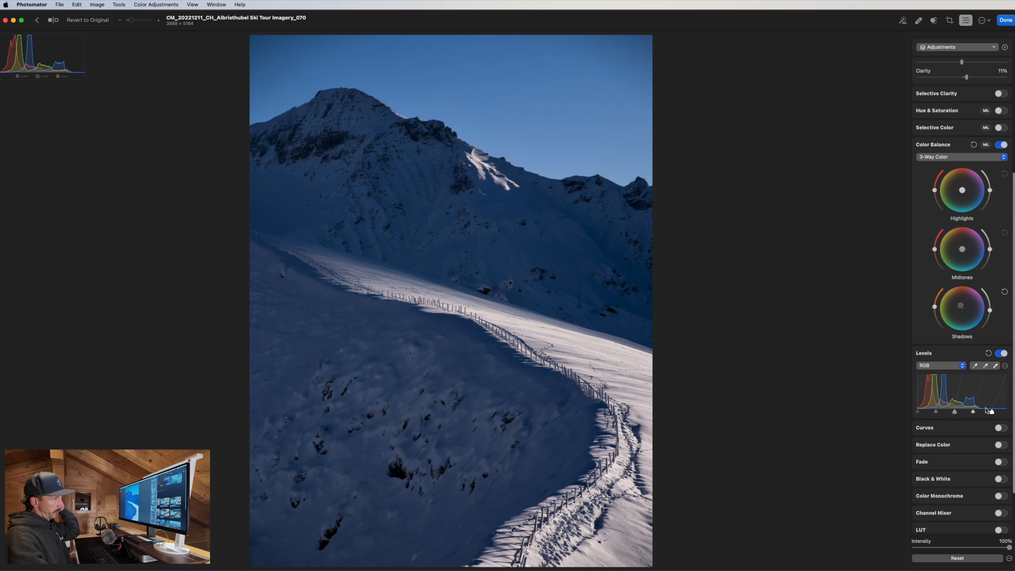
scroll(996, 376, down, 2)
click(999, 392)
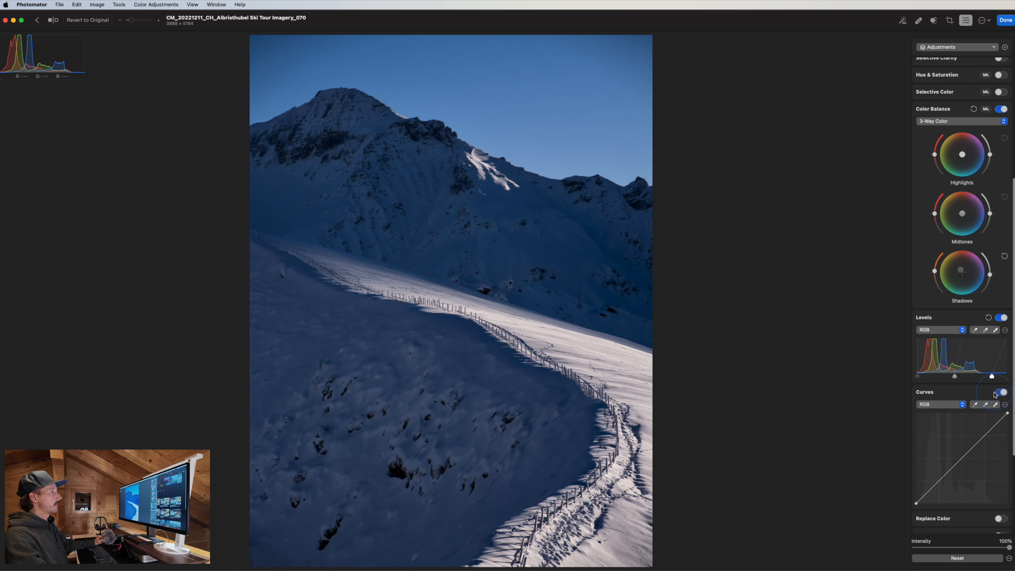
click(999, 392)
scroll(967, 407, down, 1)
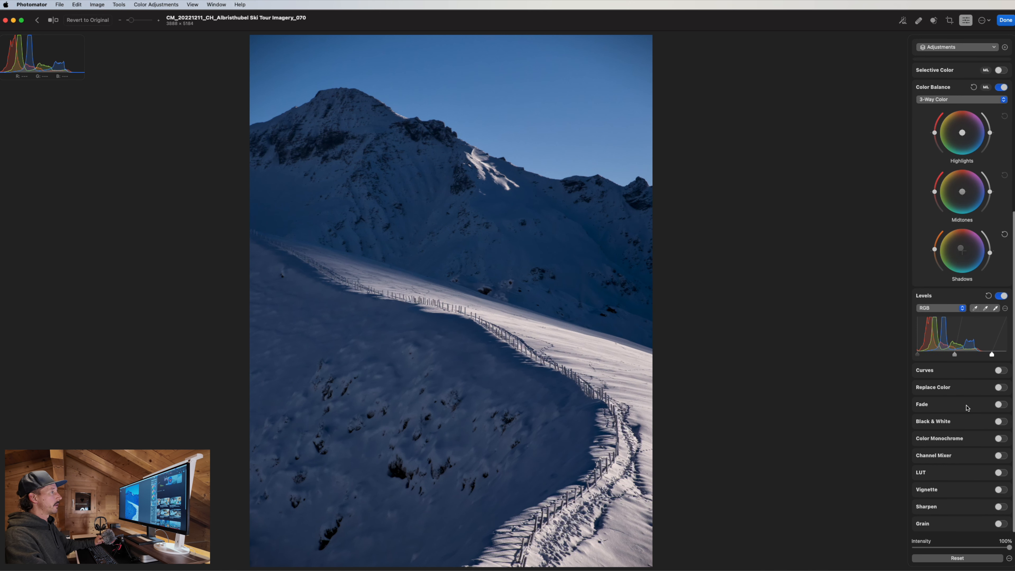
click(998, 388)
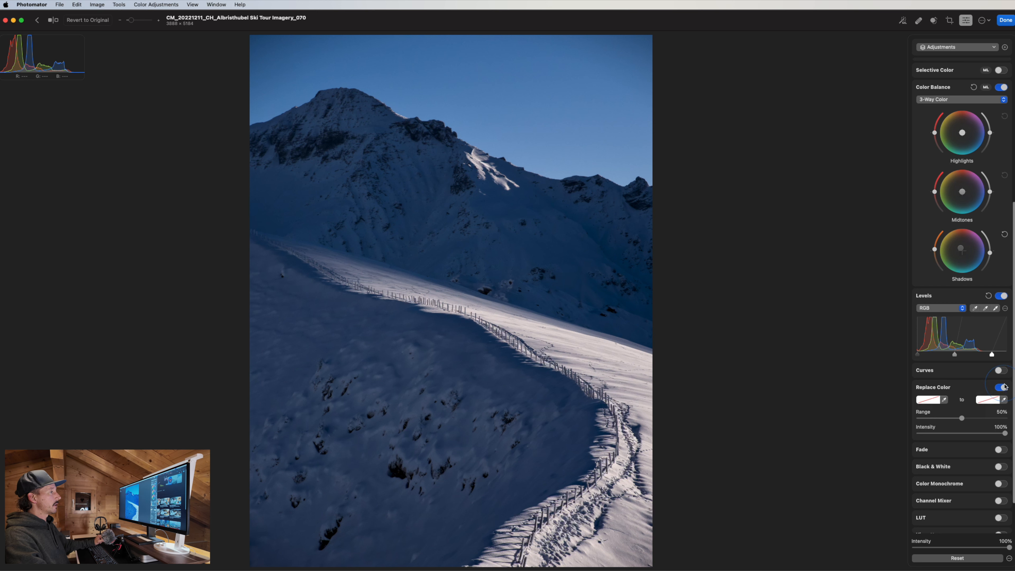
click(1003, 387)
click(998, 404)
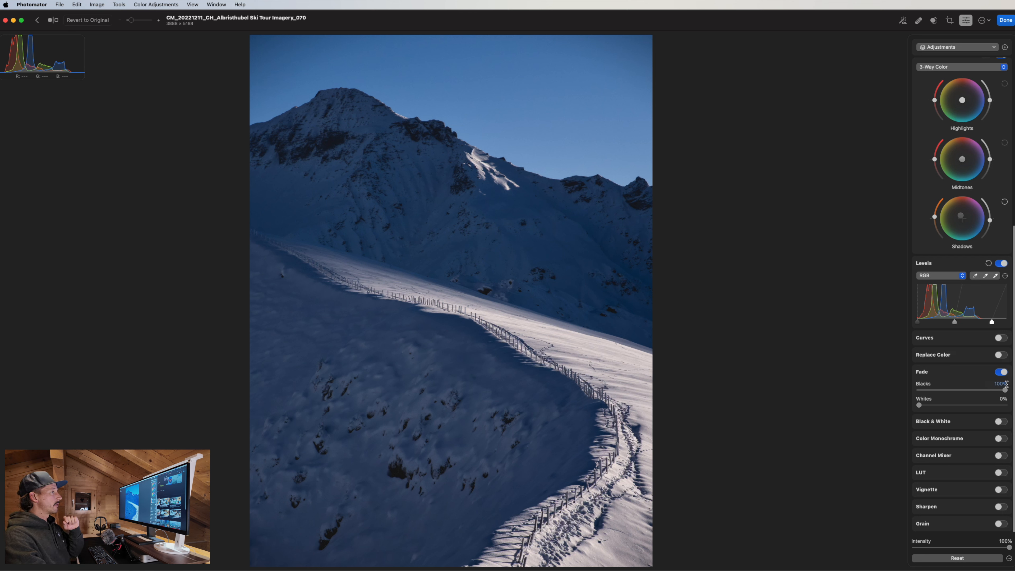
drag(1005, 390, 918, 390)
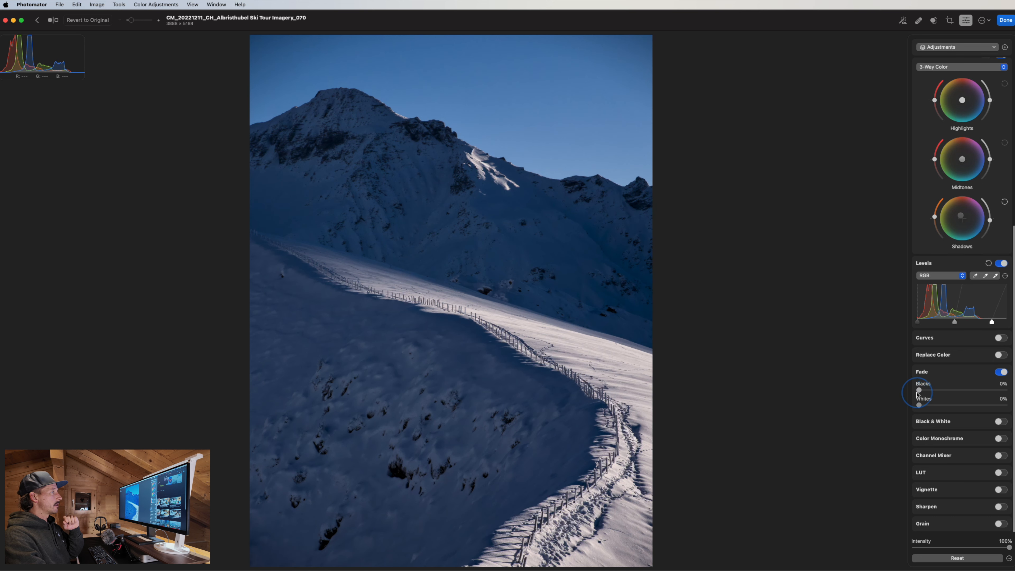
click(1000, 338)
drag(917, 448, 936, 426)
click(988, 338)
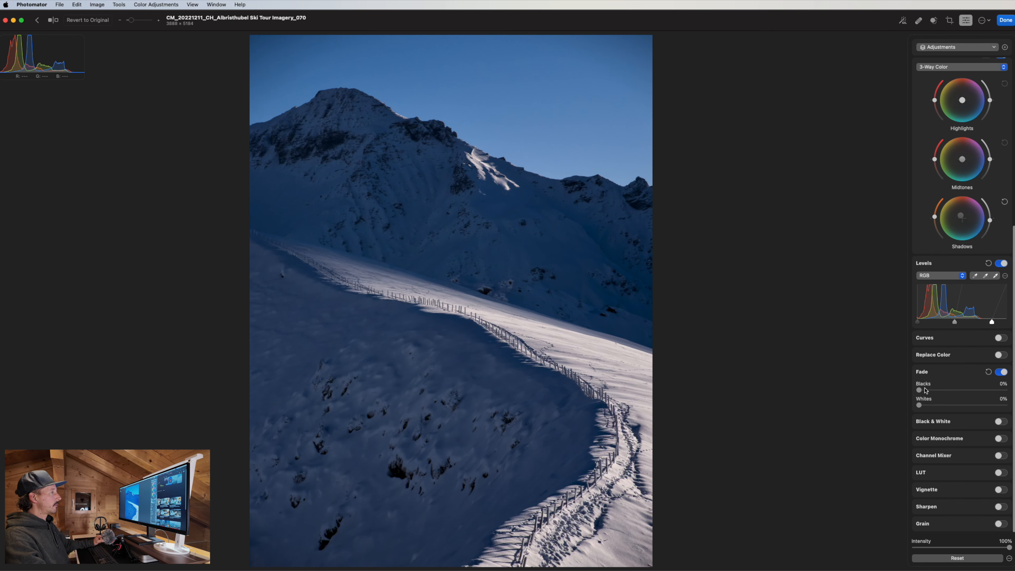
drag(919, 389, 1012, 396)
scroll(997, 371, up, 2)
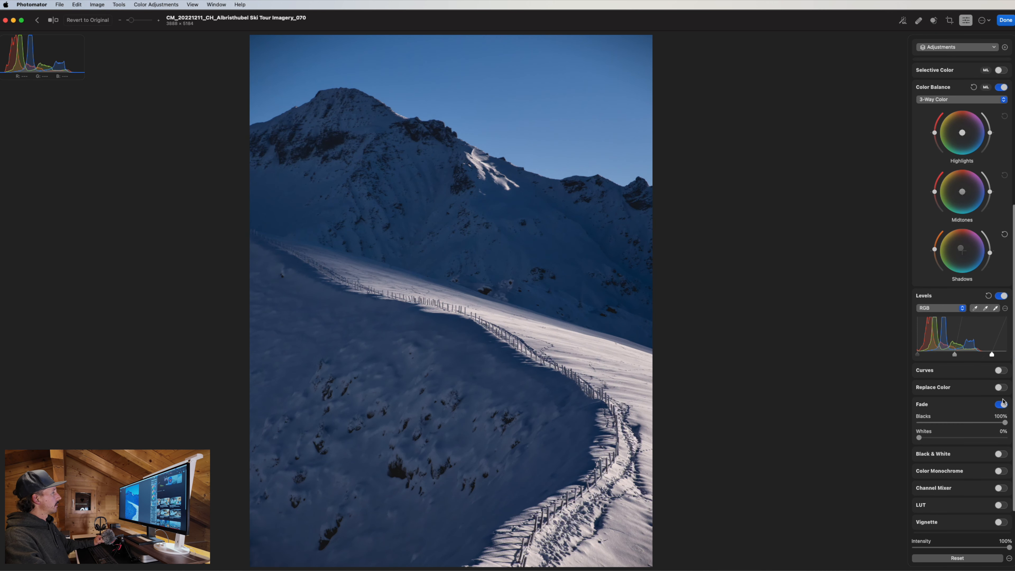
key(z)
drag(443, 423, 607, 238)
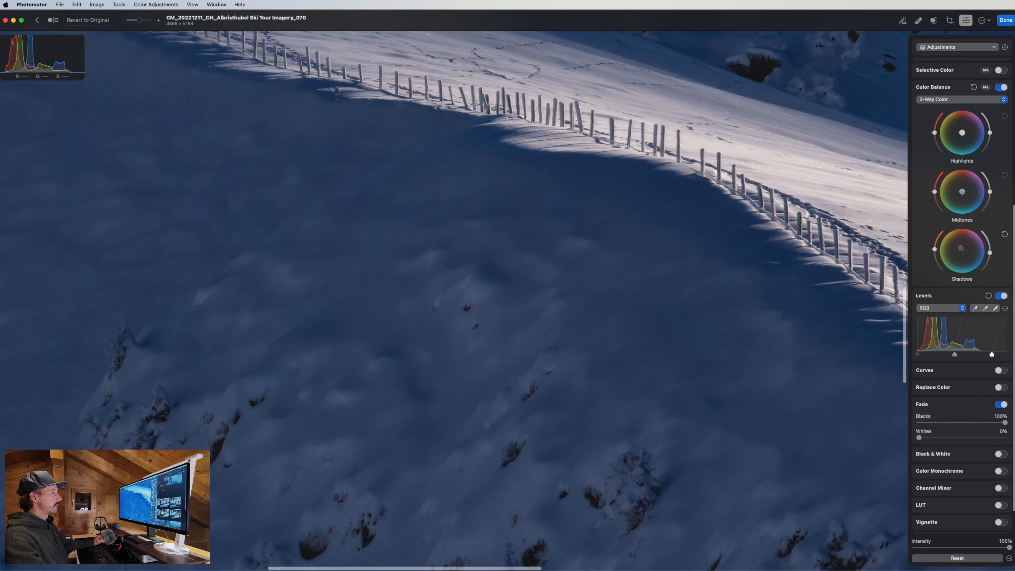
click(1001, 405)
click(1001, 405)
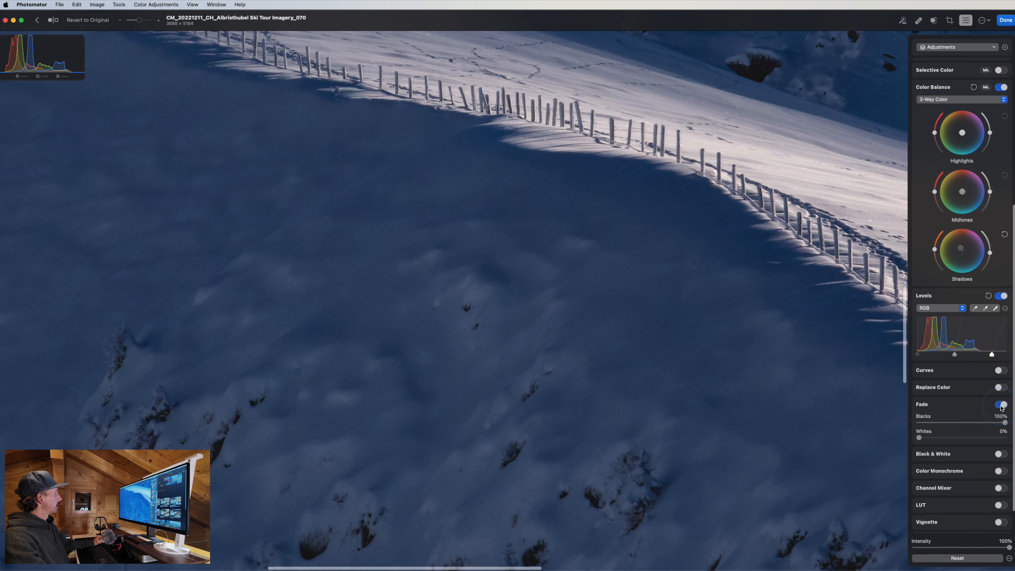
key(z)
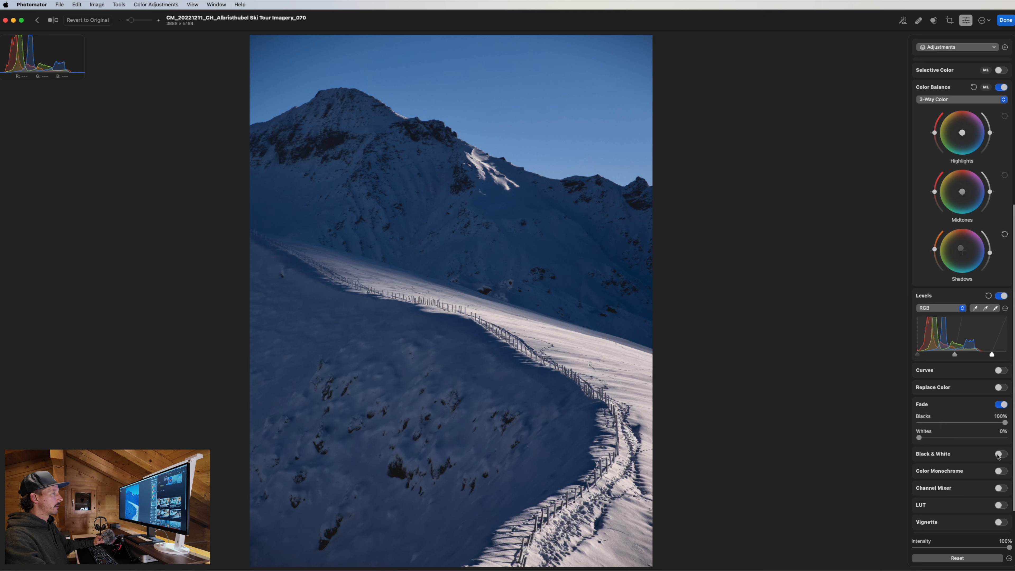
scroll(975, 447, down, 2)
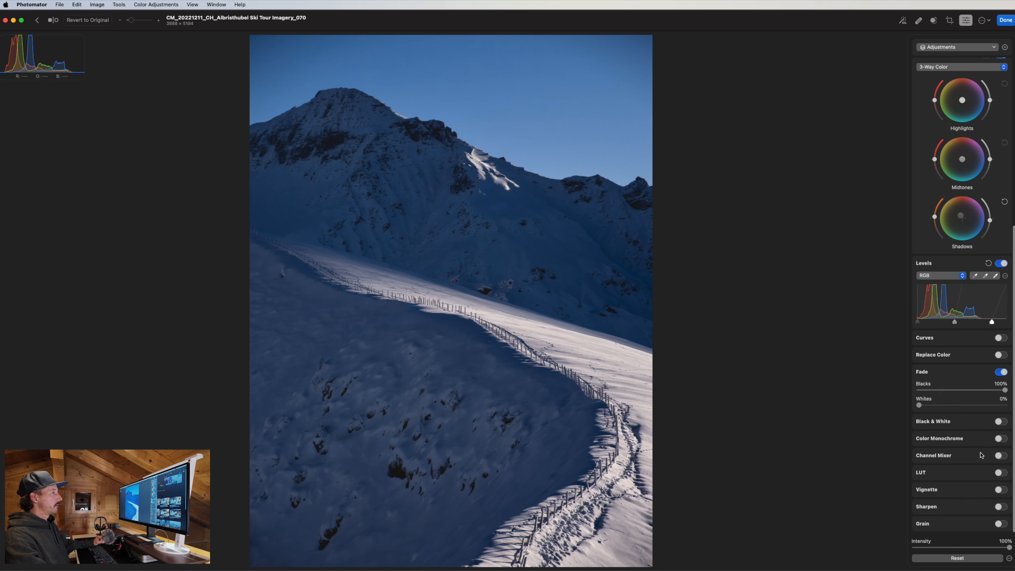
Try Color Monochrome with an orange tint at 9% intensity, then reset it and switch it off.
click(997, 439)
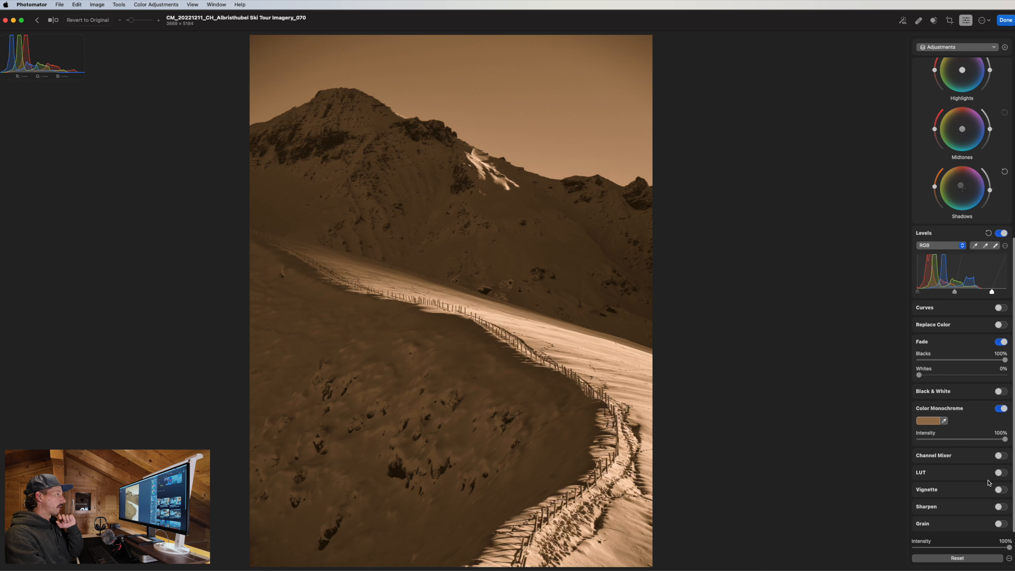
click(930, 423)
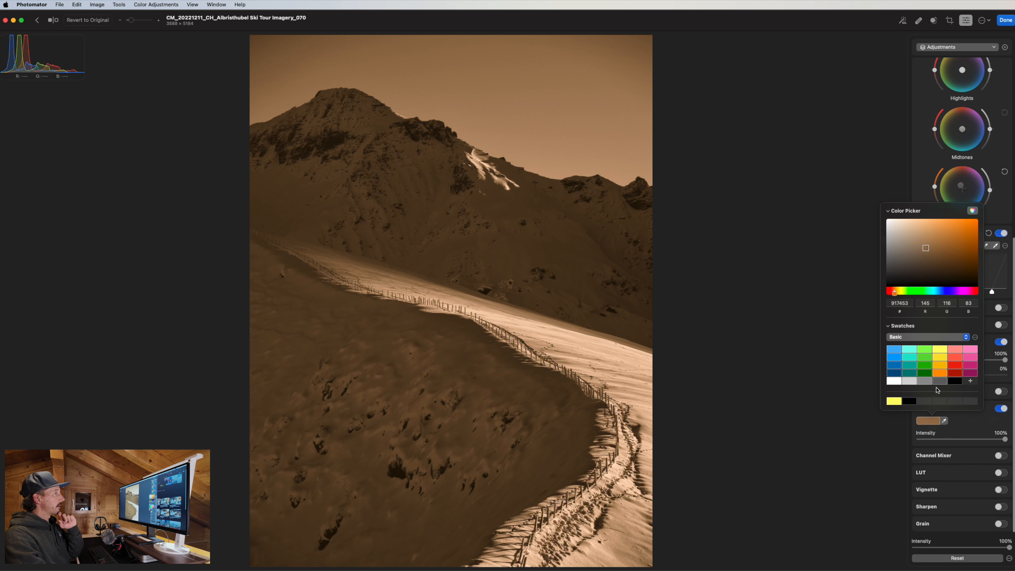
click(941, 373)
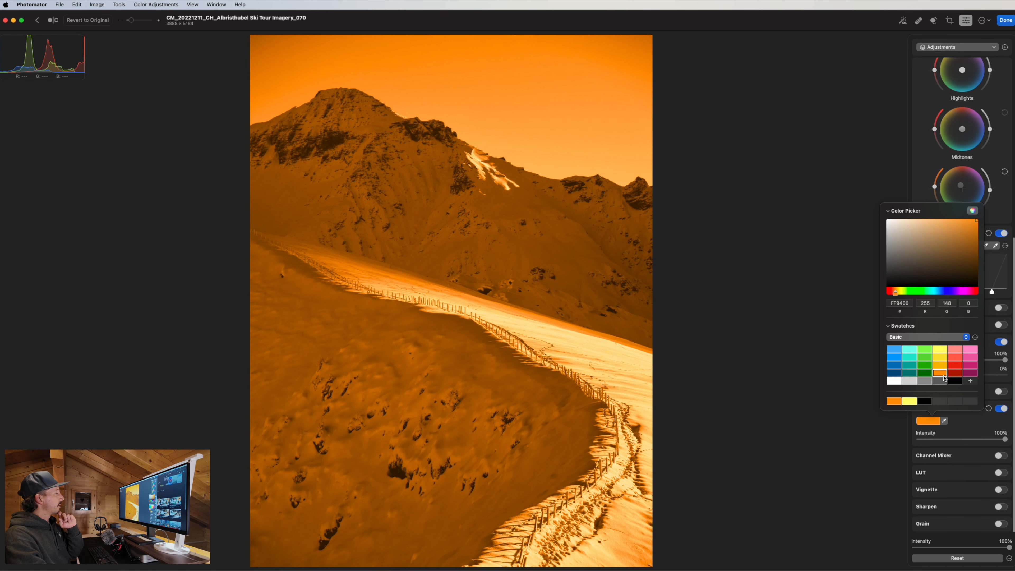
click(993, 386)
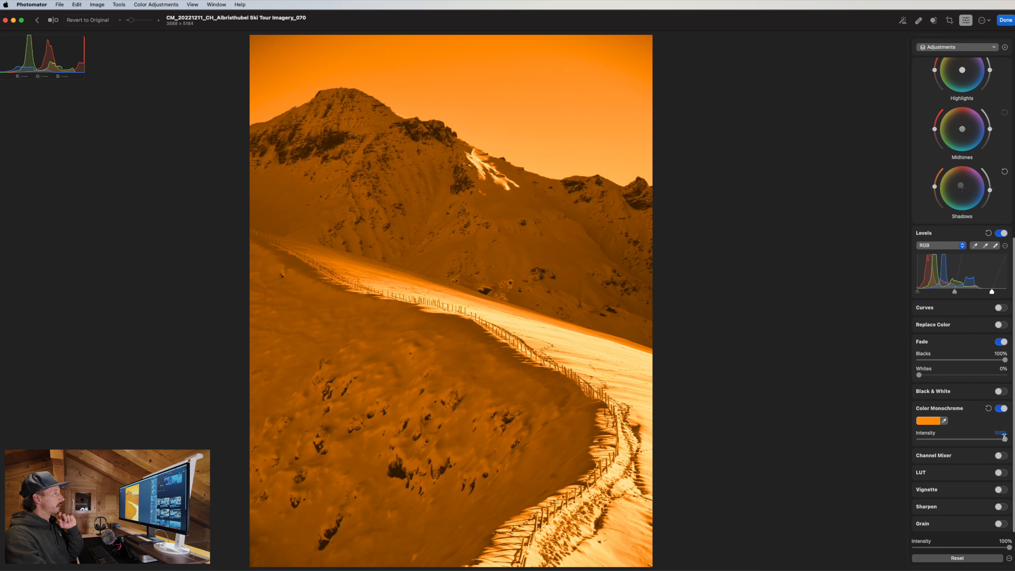
drag(1004, 440, 925, 442)
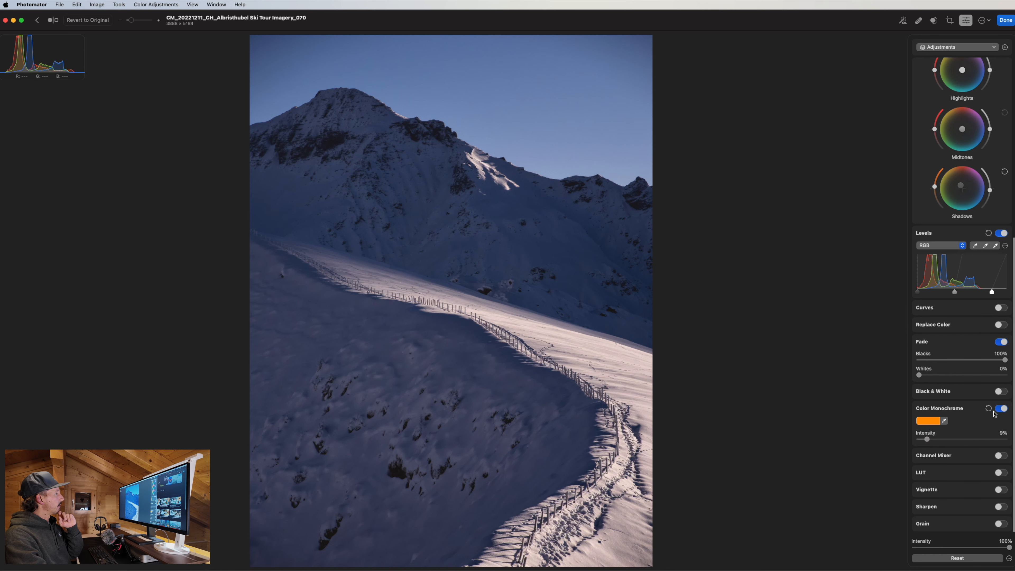
click(1000, 408)
click(999, 439)
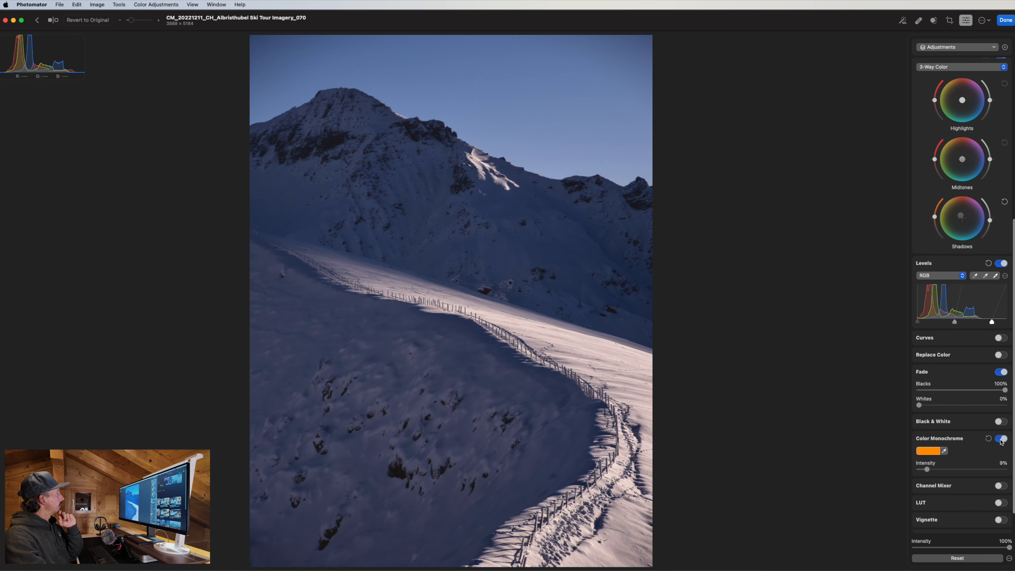
click(988, 438)
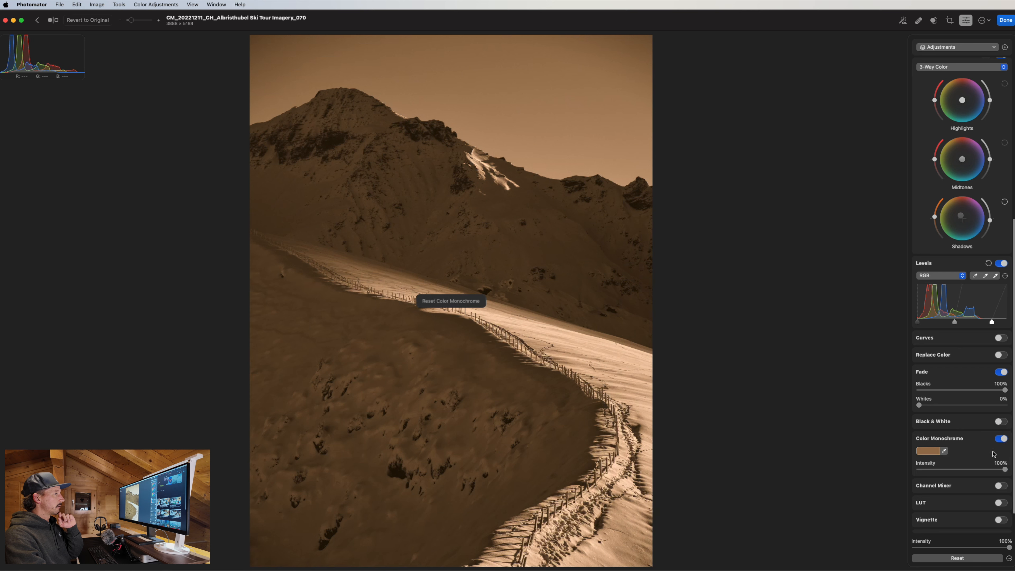
click(1004, 441)
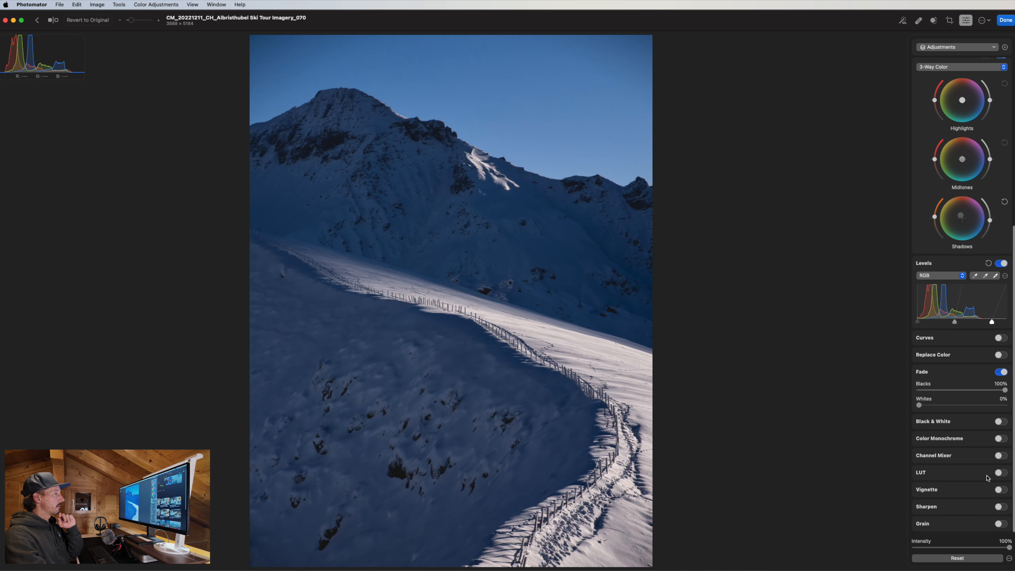
Briefly try Channel Mixer, then switch on the LUT adjustment.
click(999, 457)
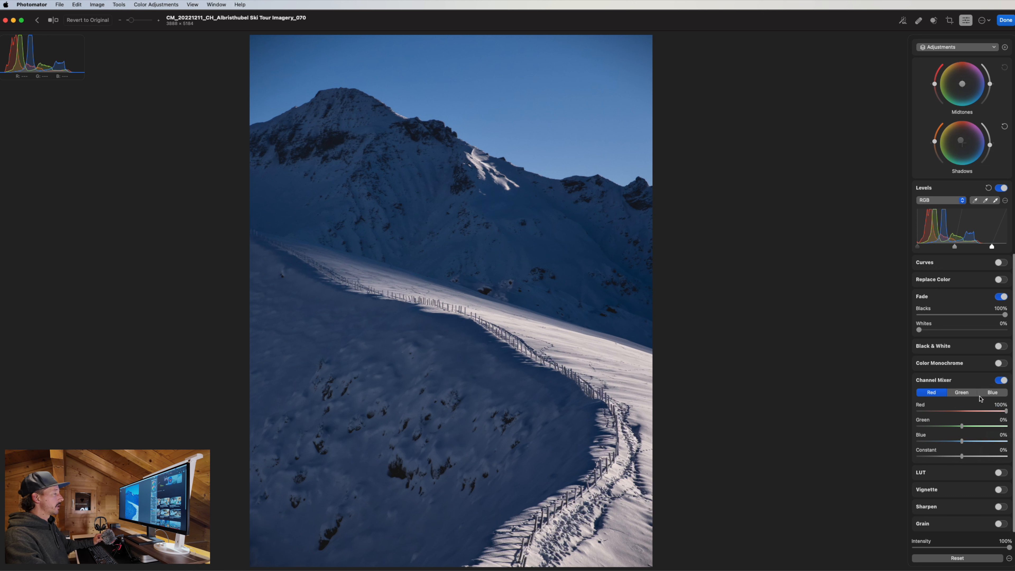
click(1001, 380)
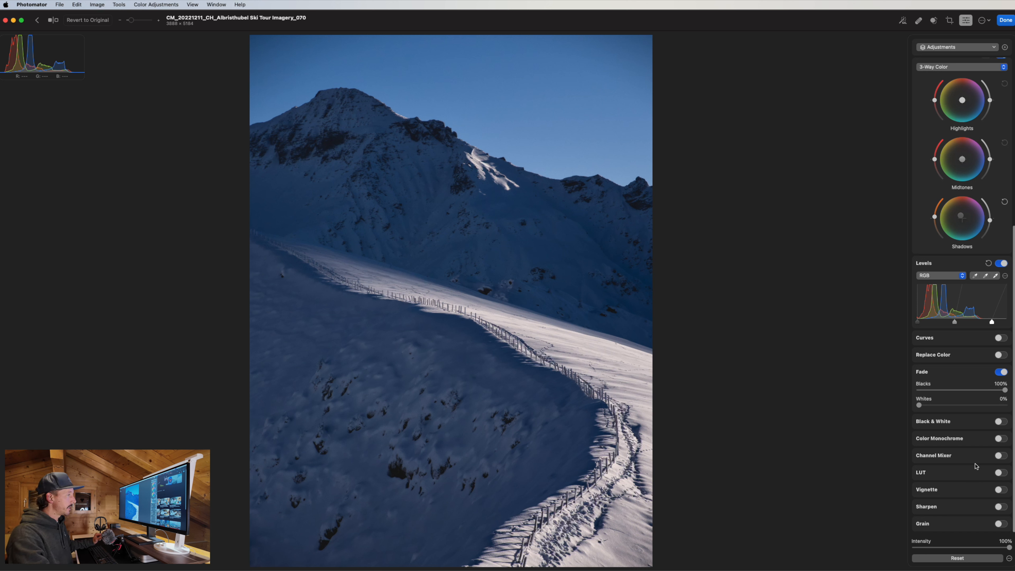
click(999, 472)
Apply the Cinematic > Cinematic 05 LUT at 17% intensity and switch on Vignette.
scroll(975, 490, down, 2)
click(963, 456)
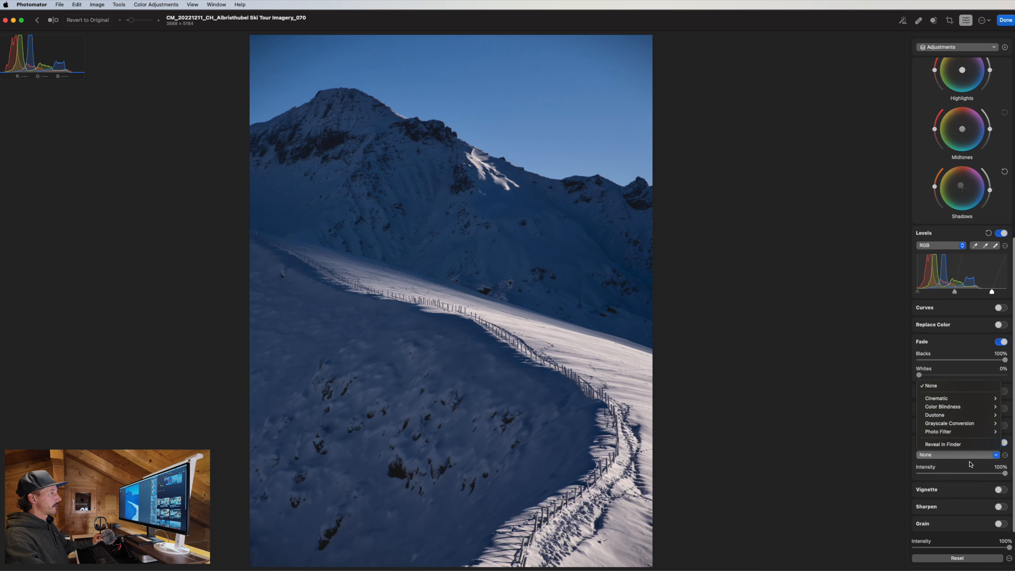
mouse_move(966, 398)
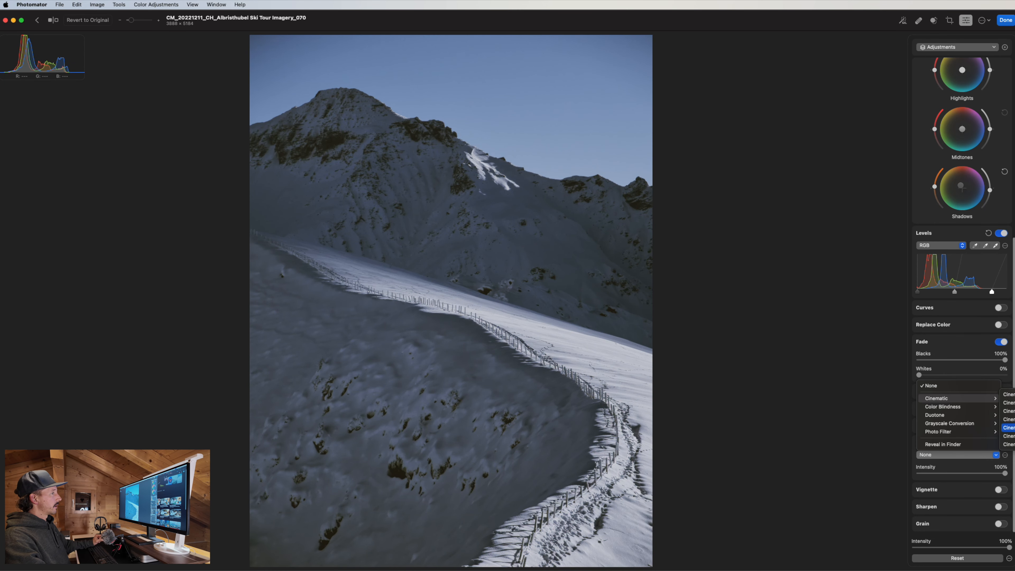
click(1008, 427)
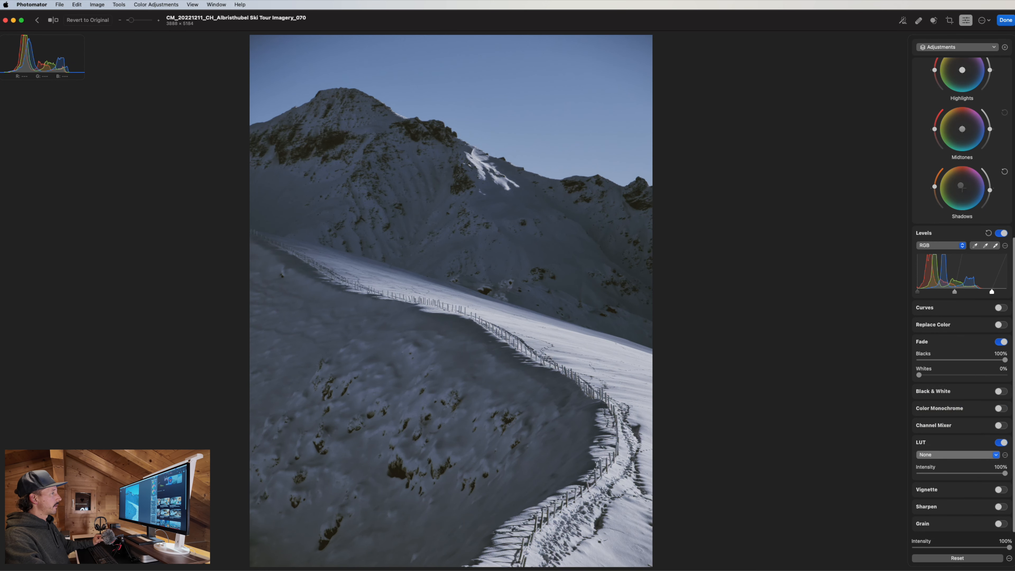
drag(1004, 475, 933, 475)
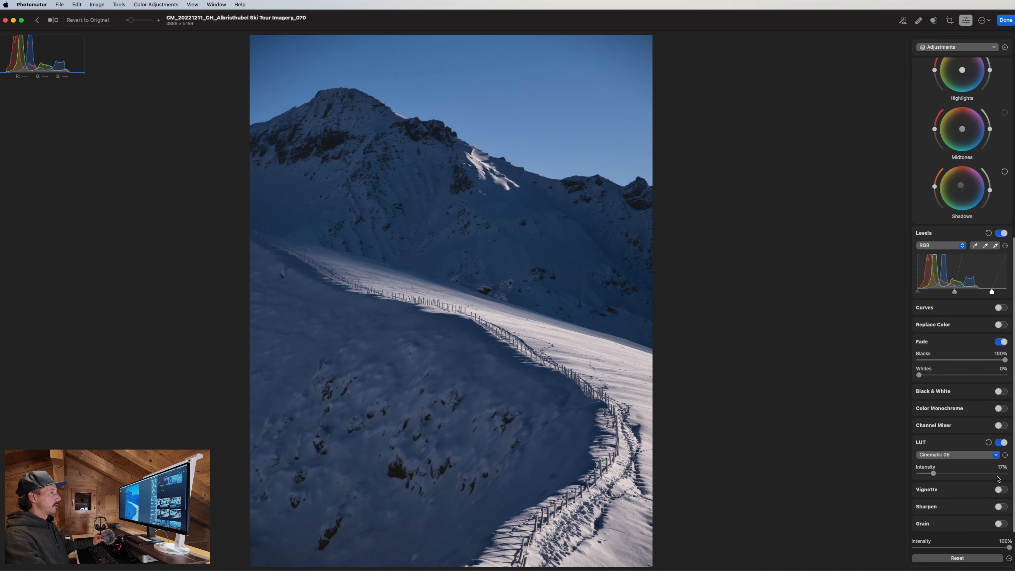
click(1000, 489)
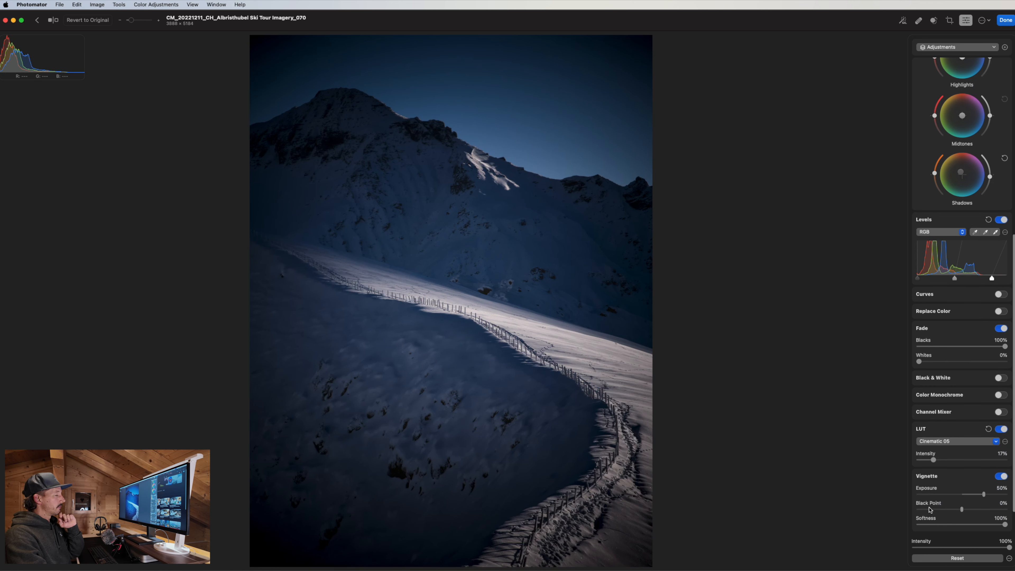
Experiment with darker, harder-edged and lighter Vignette Exposure and Softness settings.
scroll(930, 508, down, 3)
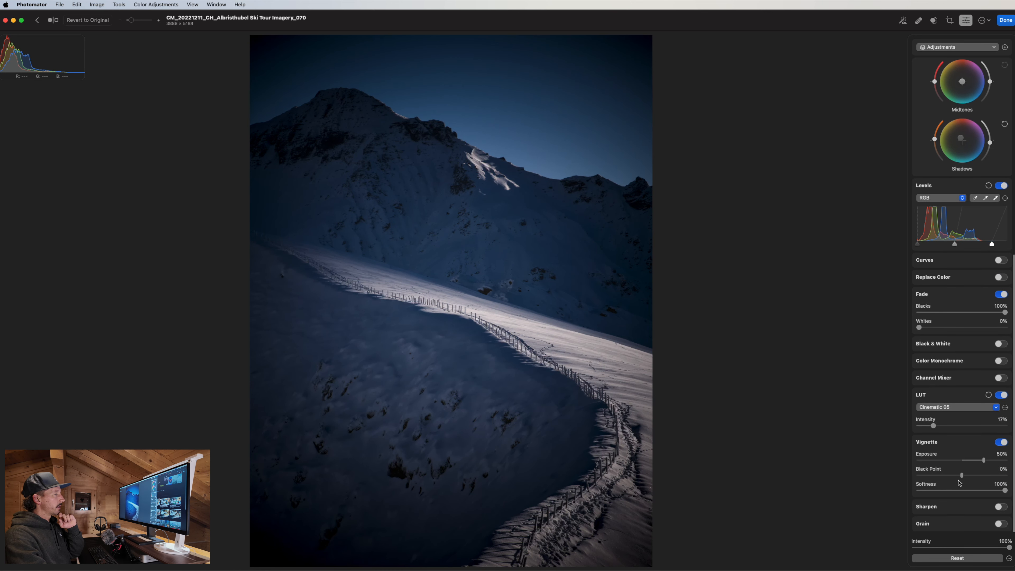
drag(983, 460, 1010, 463)
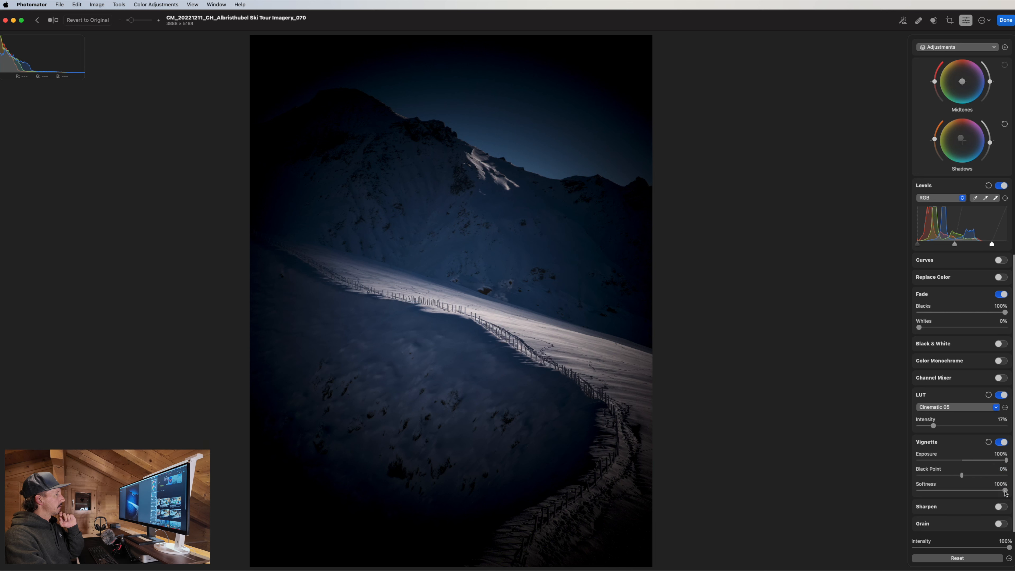
drag(1004, 493, 895, 494)
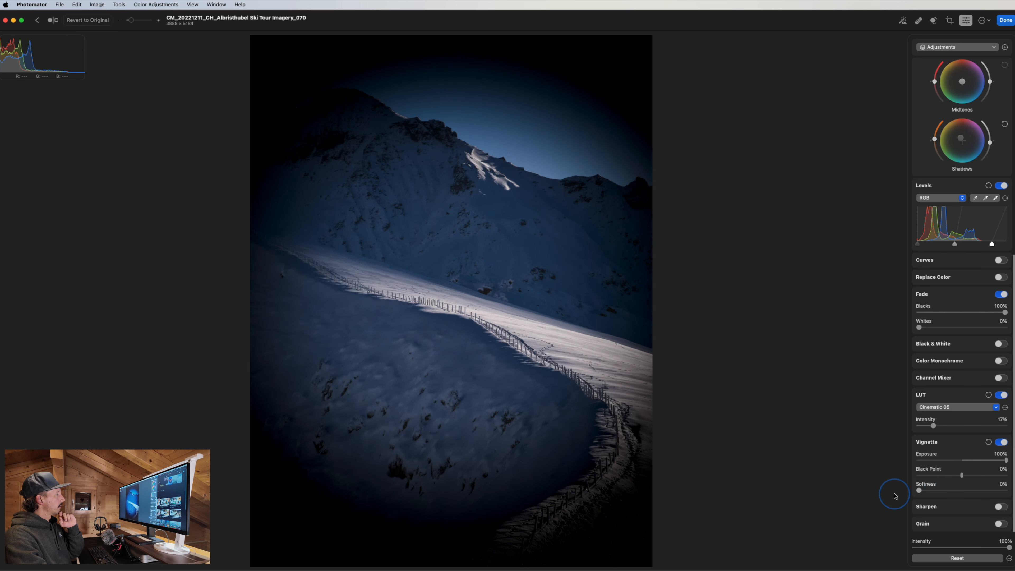
drag(1006, 460, 1004, 494)
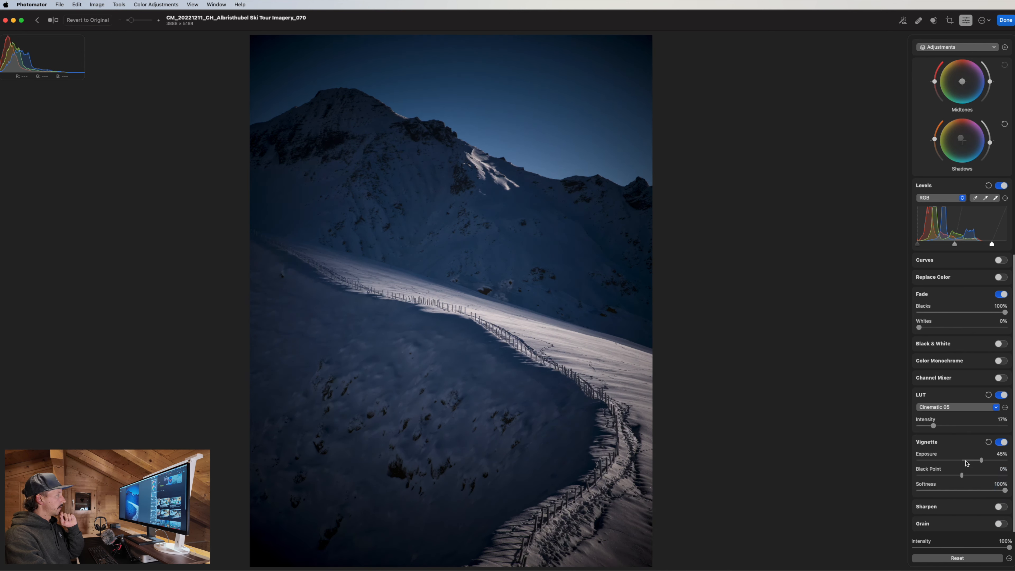
drag(981, 460, 968, 461)
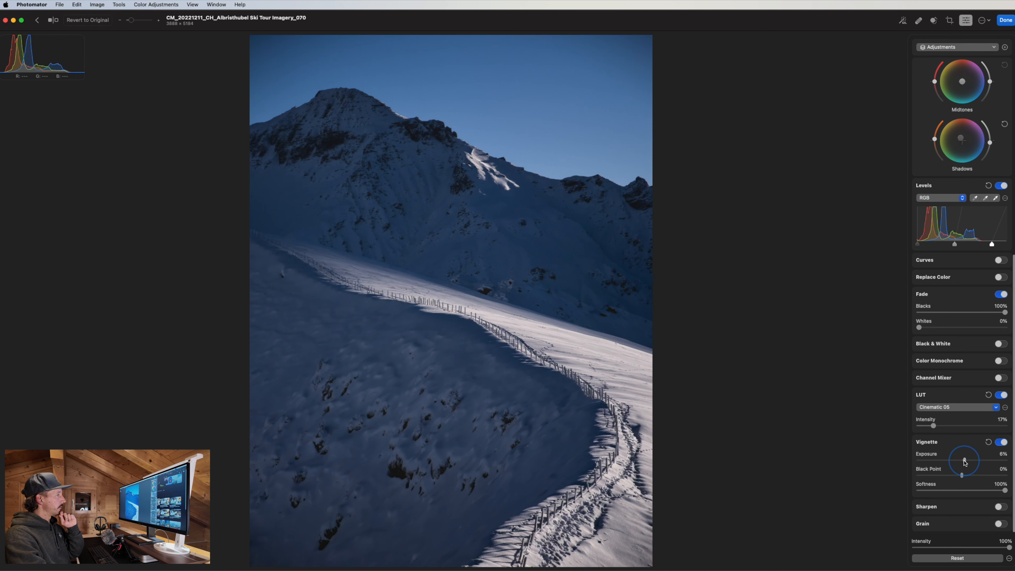
drag(964, 462, 978, 454)
Remove the vignette and view the sunlit fence slope at 100% zoom.
click(1001, 442)
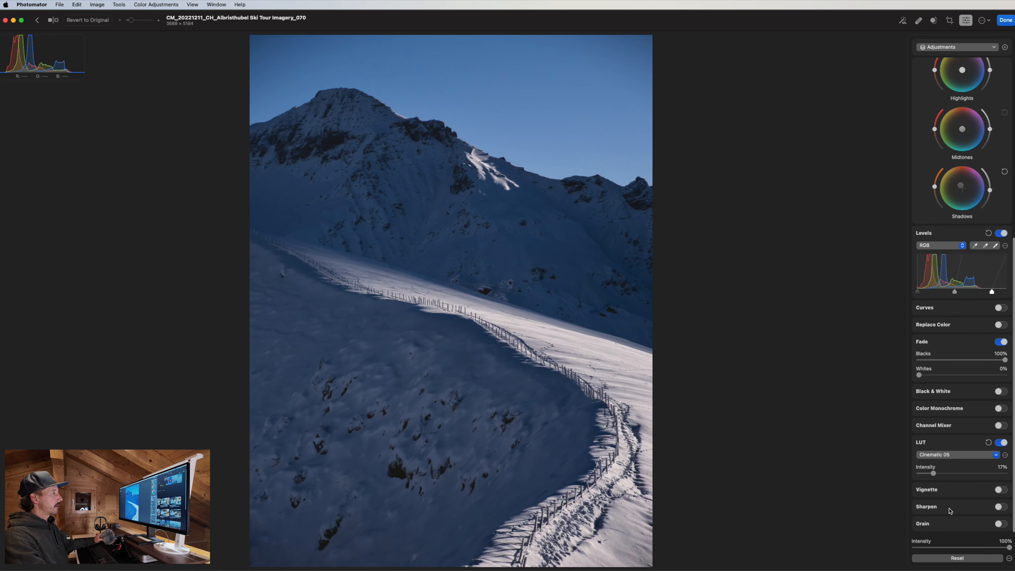
key(z)
drag(617, 382, 549, 330)
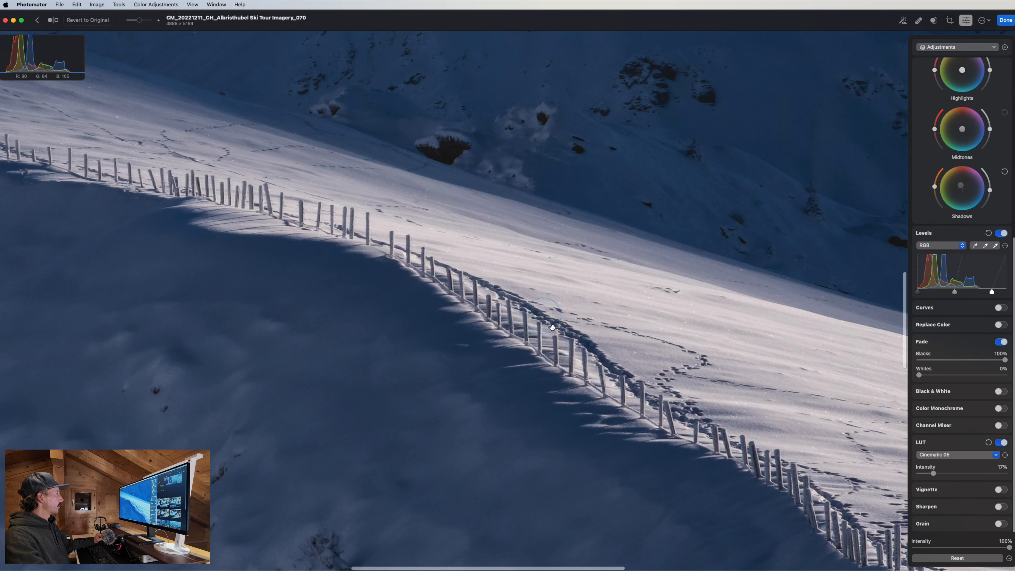
Turn on Sharpen with a 1.0 px radius, toggling it off and on to compare on the fence.
click(1000, 506)
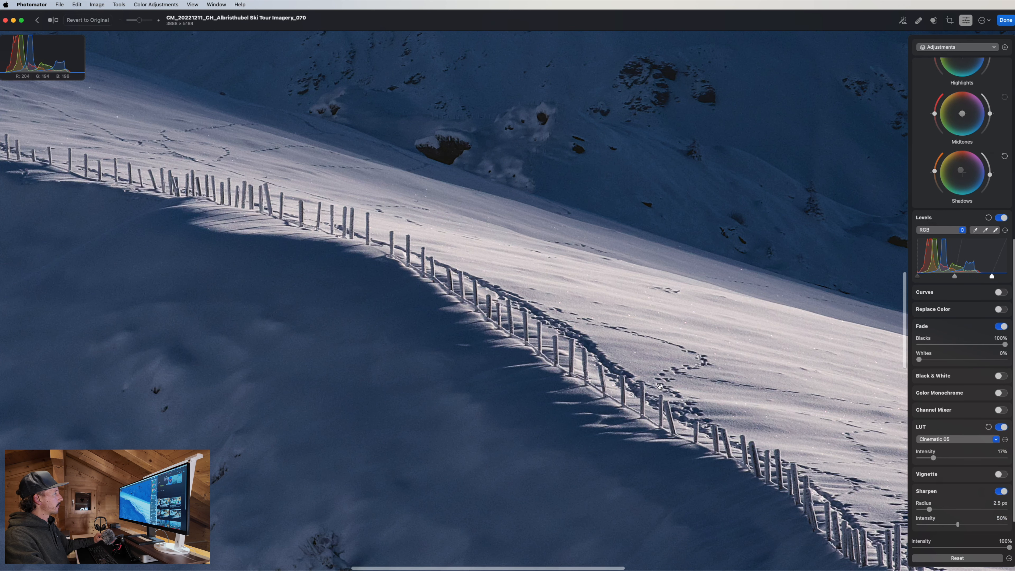
click(999, 474)
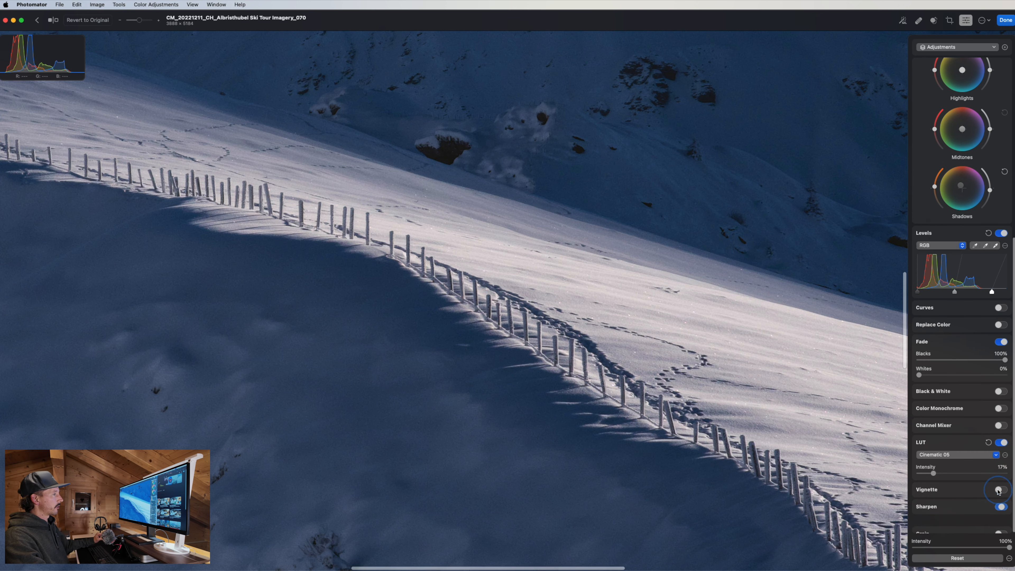
click(1001, 507)
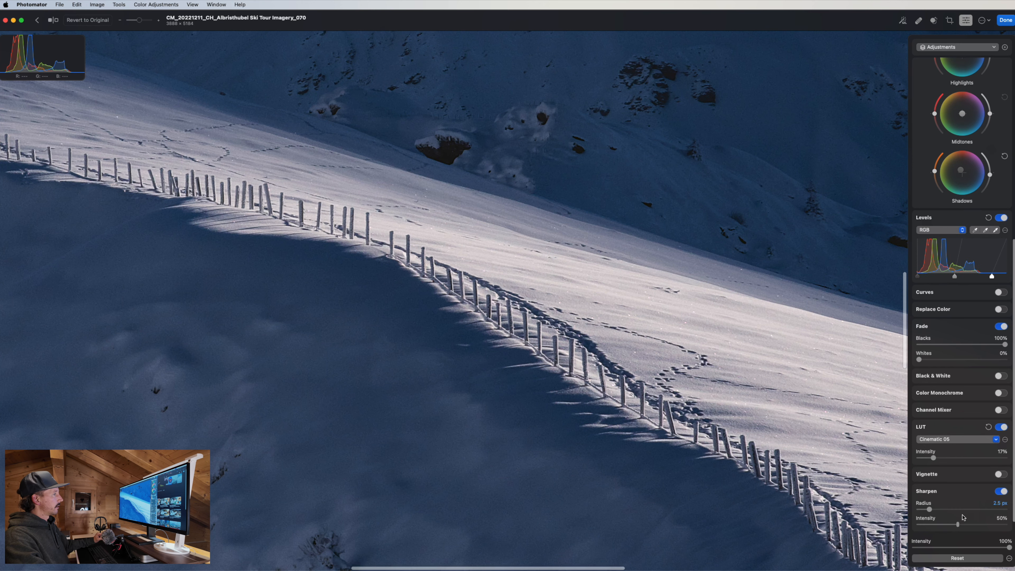
key(super+0)
drag(928, 511, 925, 510)
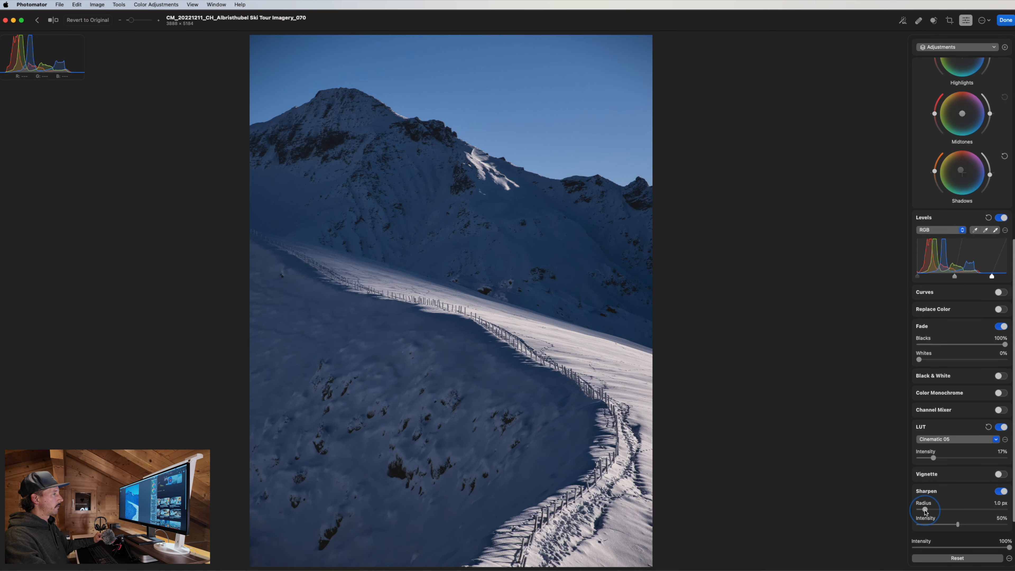
click(482, 352)
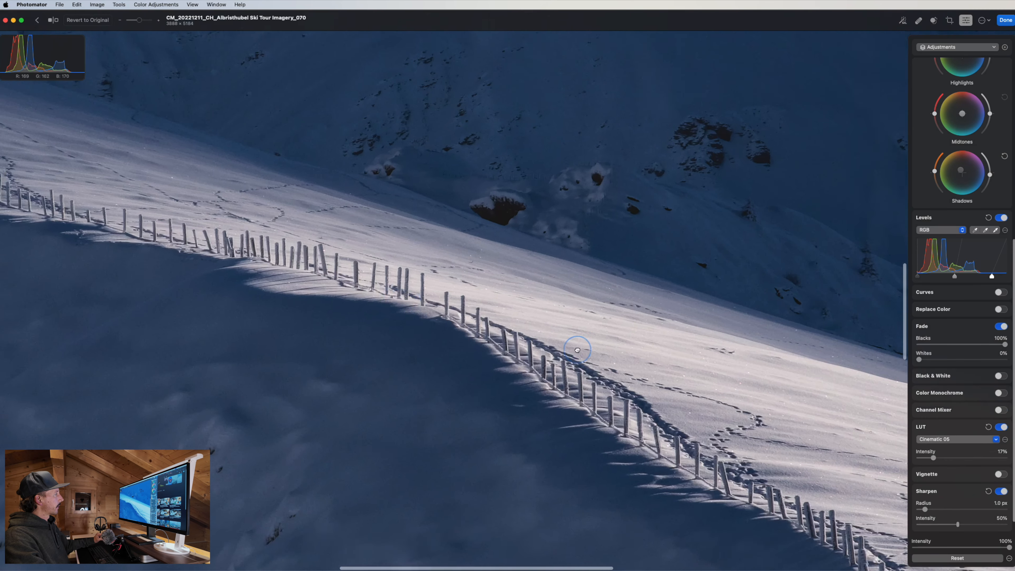
click(1002, 491)
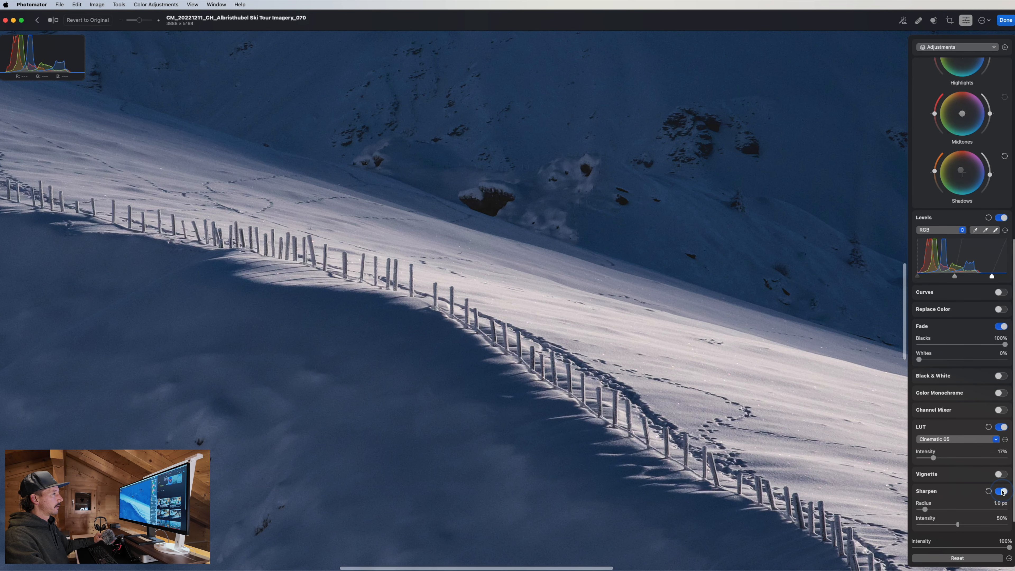
click(1004, 507)
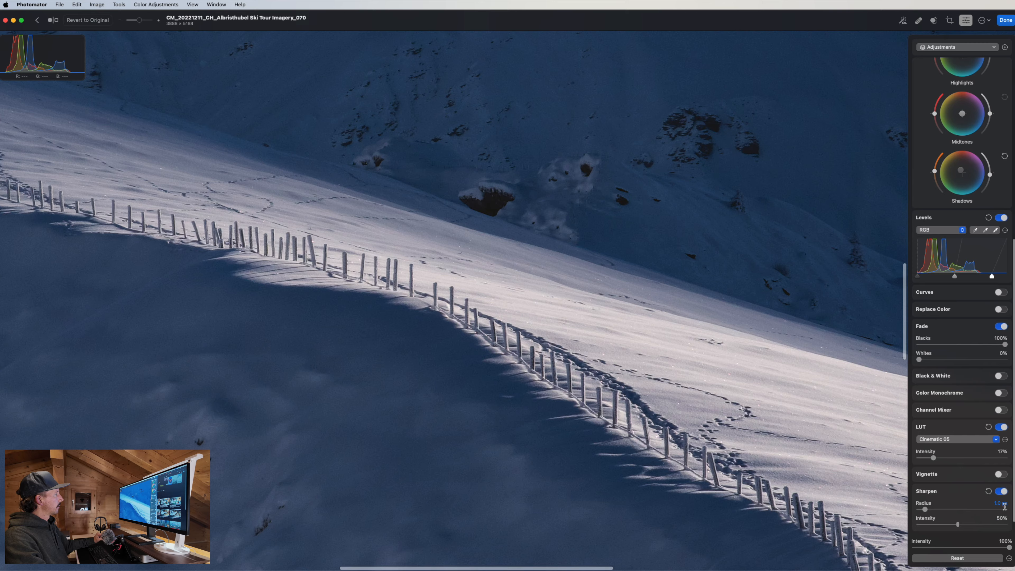
Inspect the sharpening at 100% around the peak, sky, slopes and fence, then fit the photo.
click(831, 459)
double_click(517, 156)
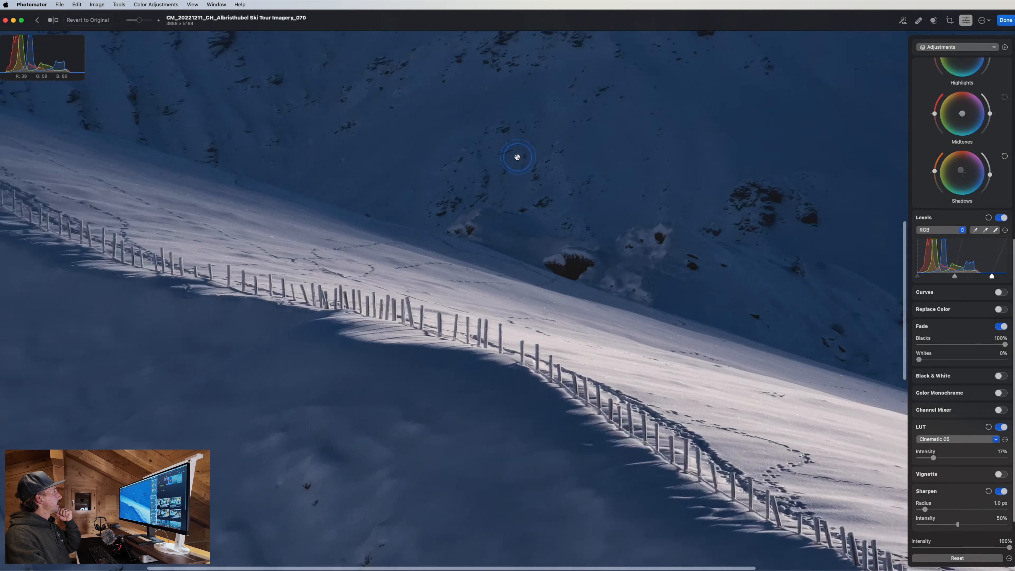
drag(528, 247, 498, 480)
drag(580, 168, 513, 504)
drag(583, 378, 550, 461)
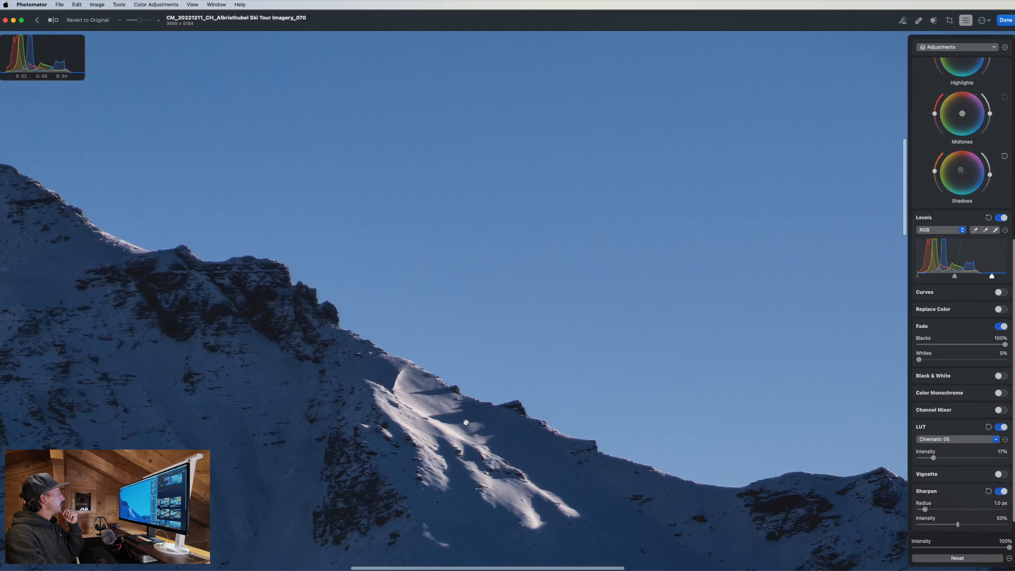
drag(394, 294, 851, 518)
drag(505, 353, 510, 277)
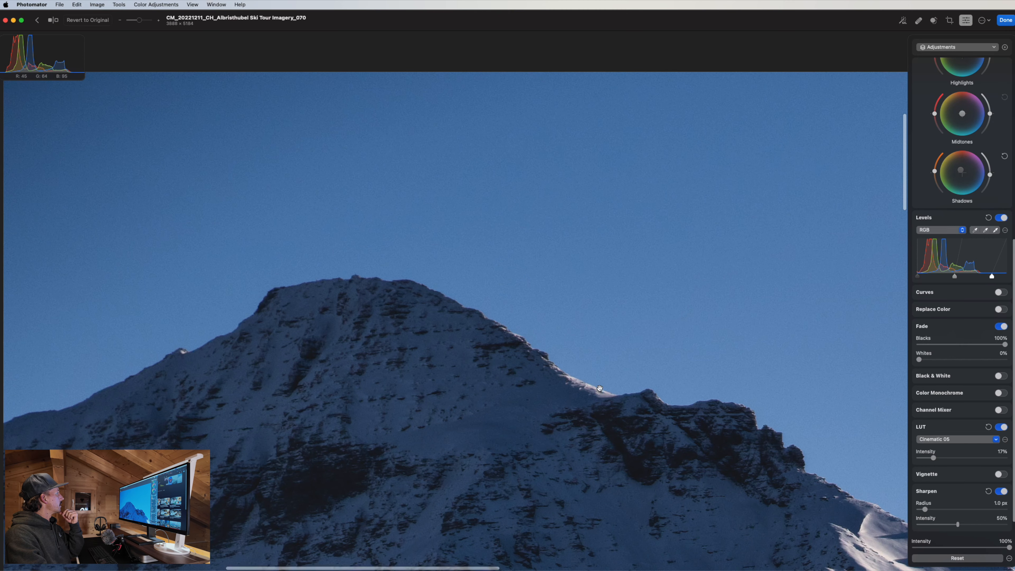
double_click(573, 369)
double_click(554, 172)
drag(553, 172, 557, 528)
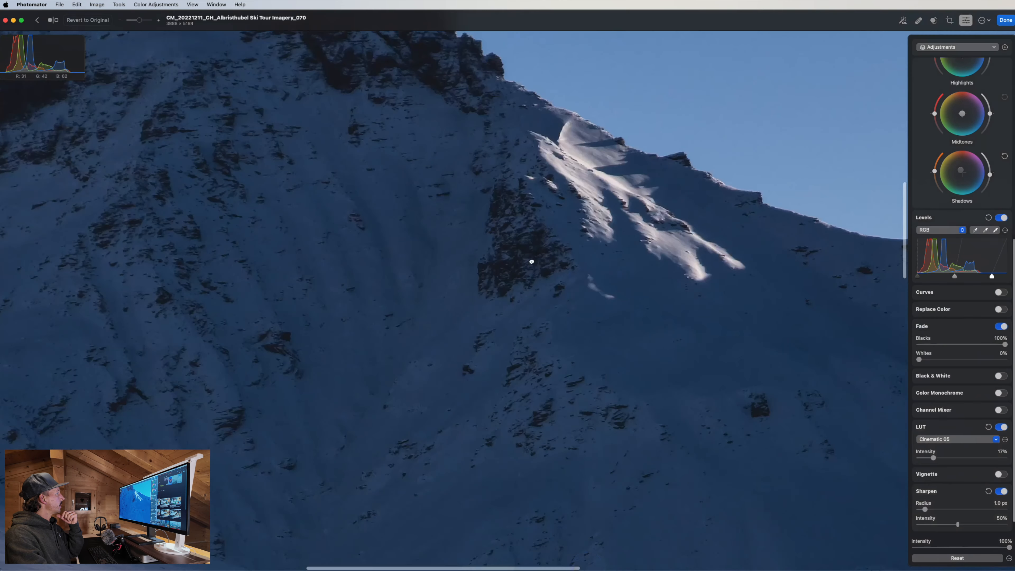
drag(532, 260, 537, 199)
drag(799, 289, 479, 290)
drag(308, 369, 833, 295)
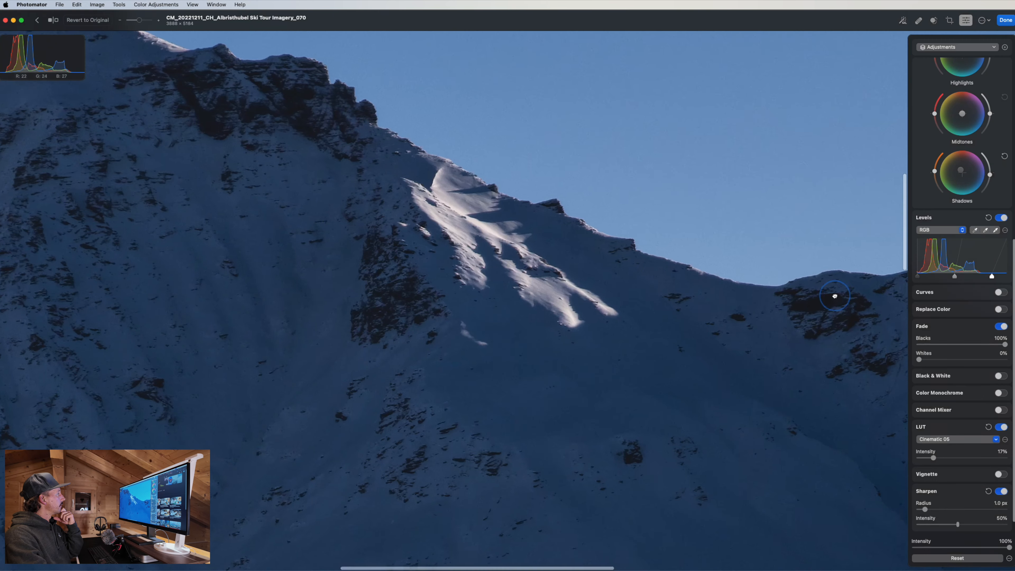
drag(520, 282, 813, 262)
drag(412, 185, 717, 544)
drag(544, 365, 462, 92)
drag(711, 520, 360, 285)
drag(532, 348, 473, 315)
drag(727, 360, 529, 344)
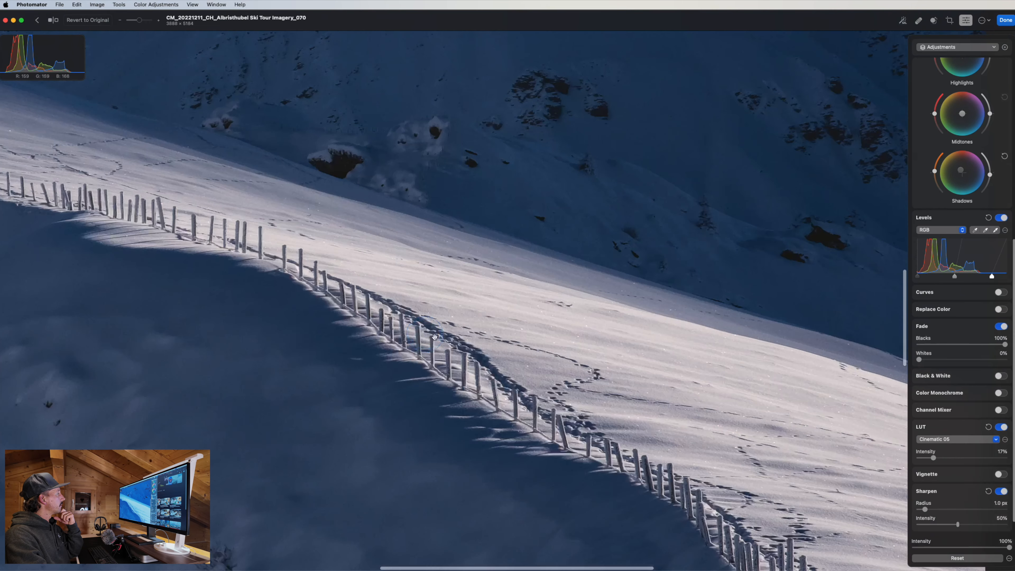
double_click(530, 344)
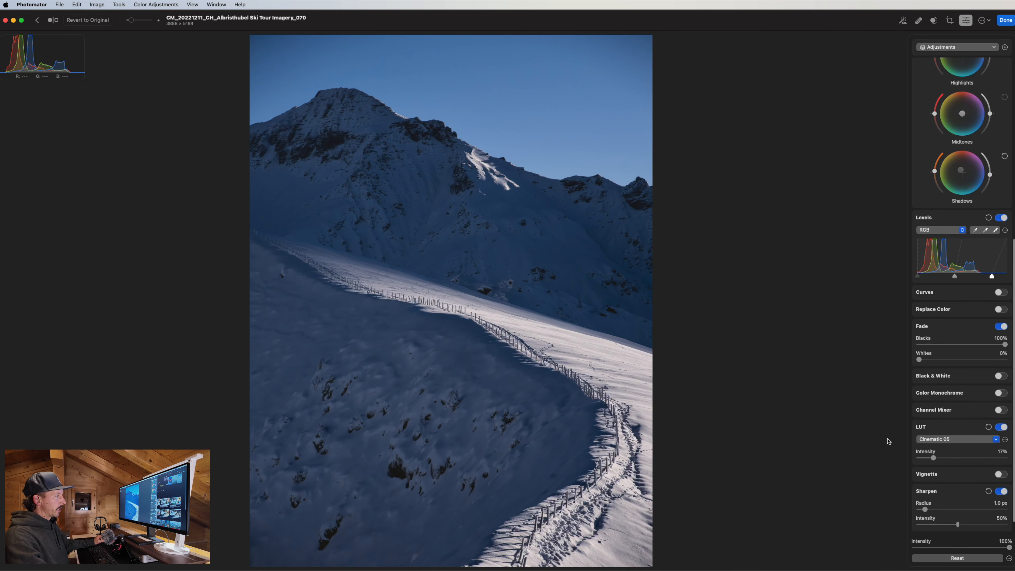
scroll(961, 523, down, 1)
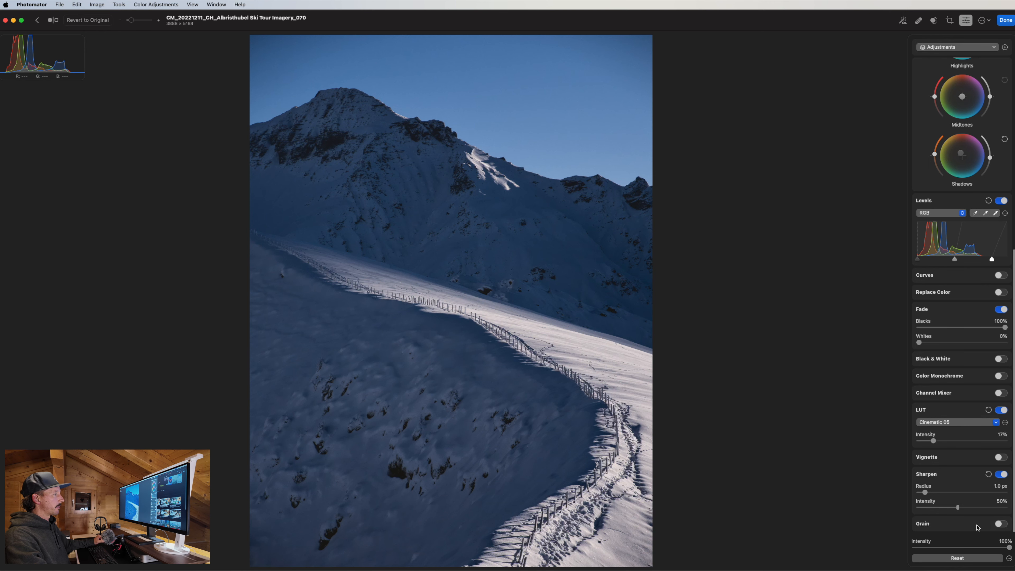
Zoom in and pan across the fence, dark slopes and the peak's ridge at 100%.
double_click(469, 321)
drag(605, 407, 551, 319)
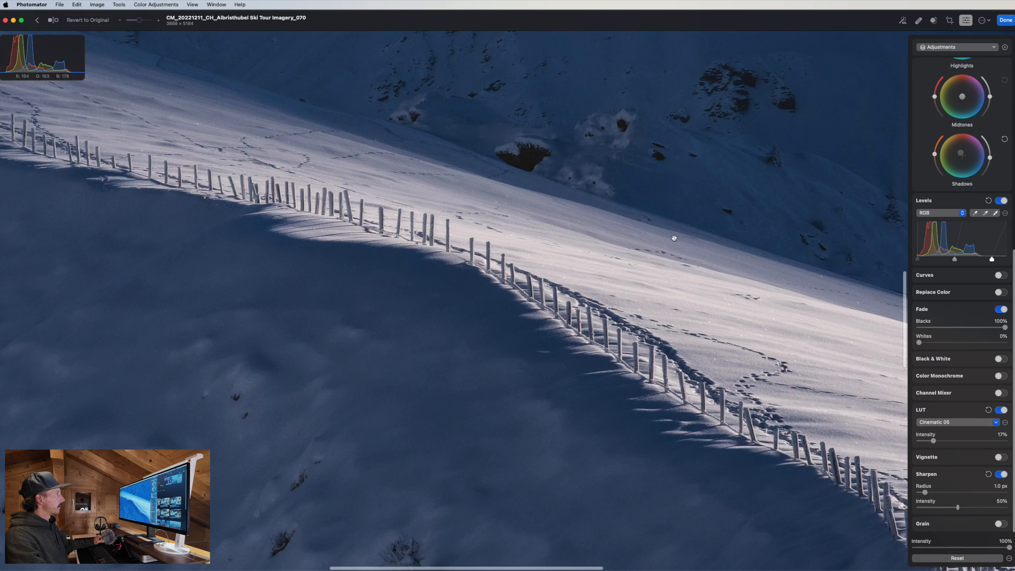
drag(674, 238, 606, 15)
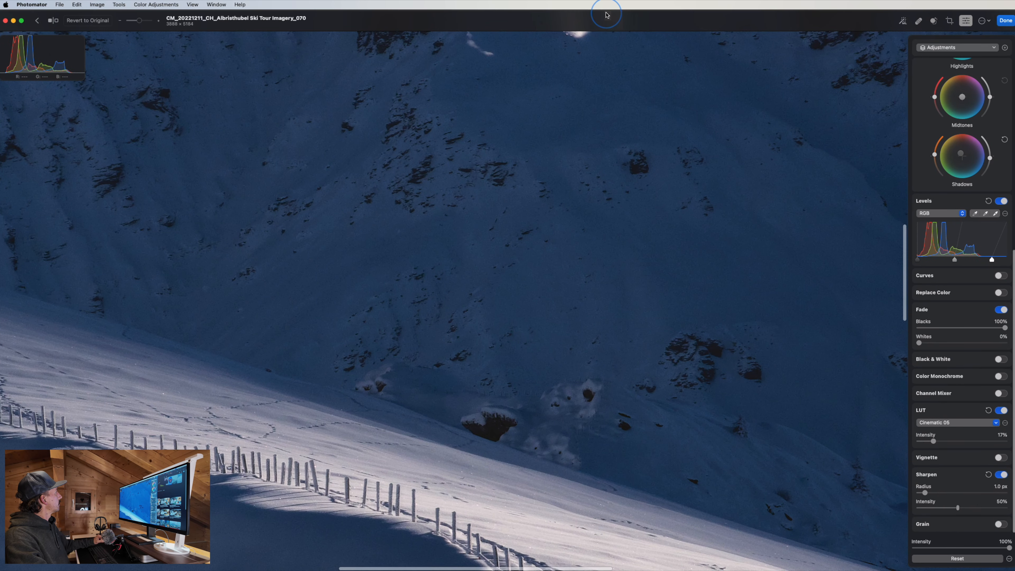
double_click(709, 131)
key(z)
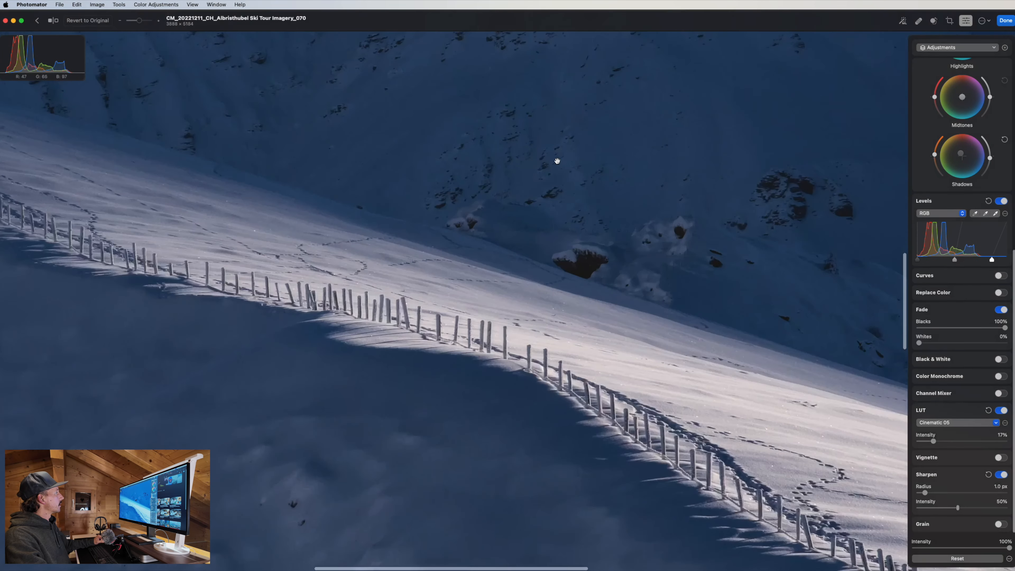
drag(557, 160, 573, 333)
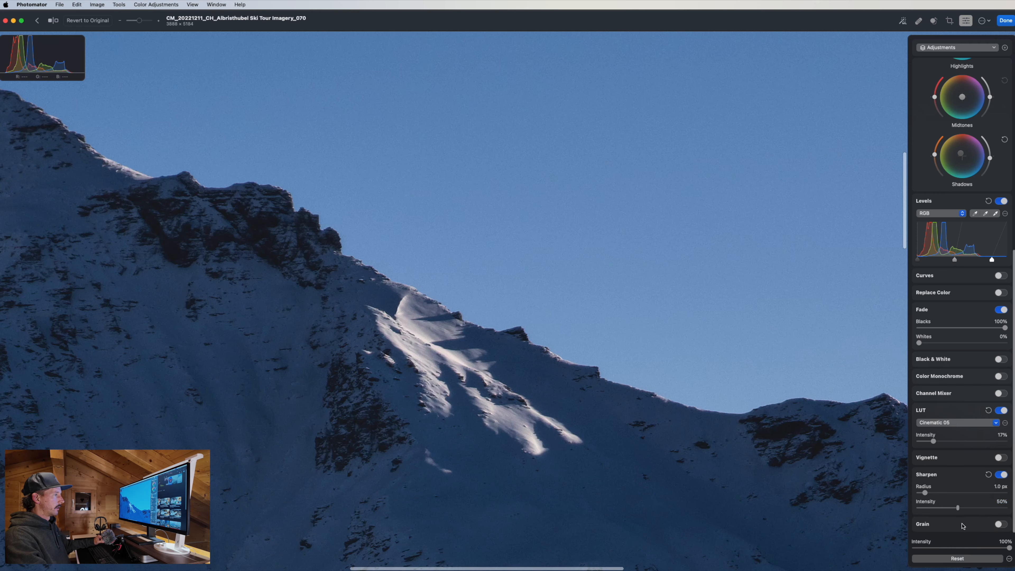
Add Grain at 15% size and 12% intensity, compare it off and on, then fit the photo.
click(1001, 524)
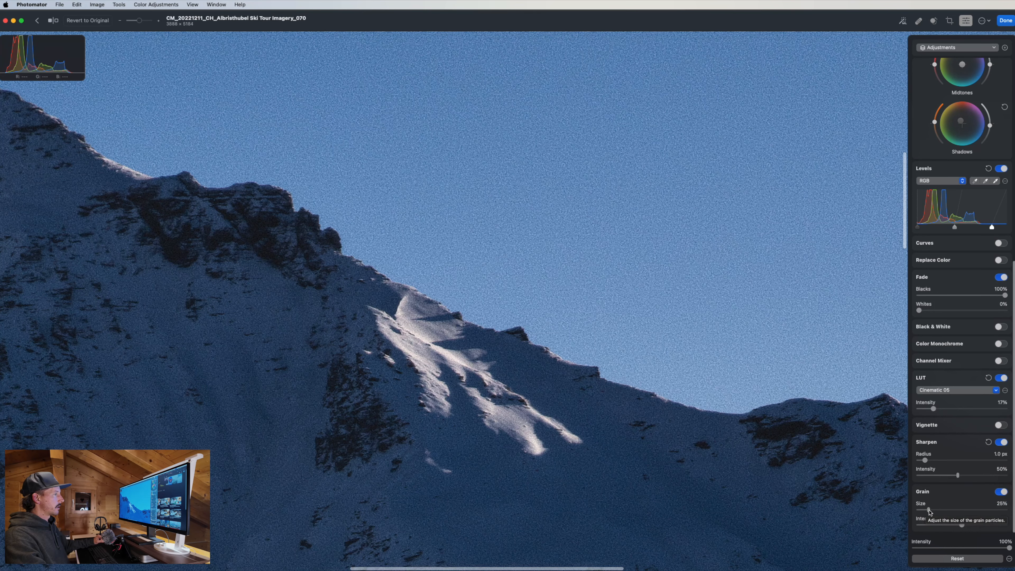
mouse_move(929, 512)
mouse_down()
mouse_move(915, 524)
mouse_move(929, 524)
mouse_up()
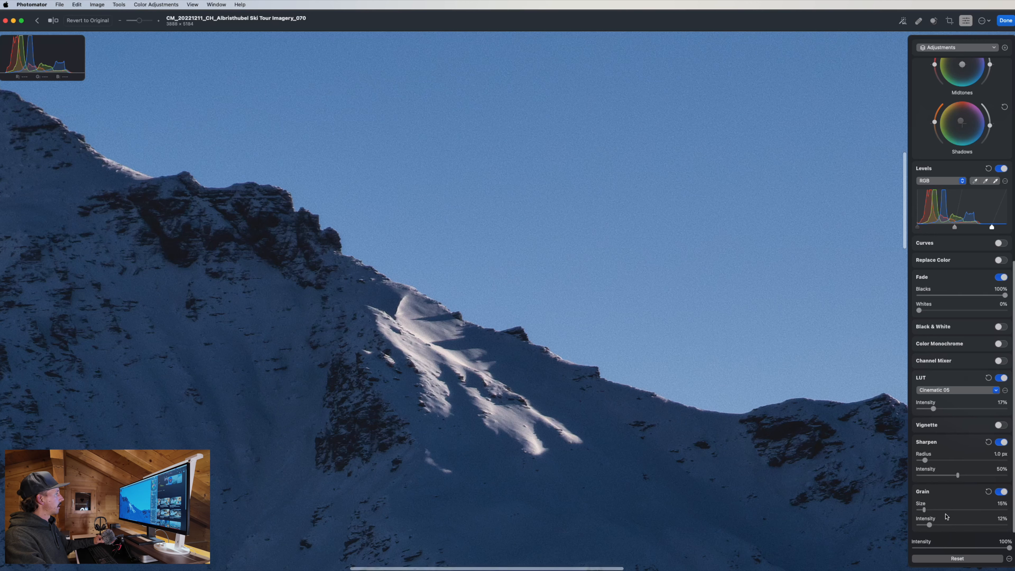
click(1001, 492)
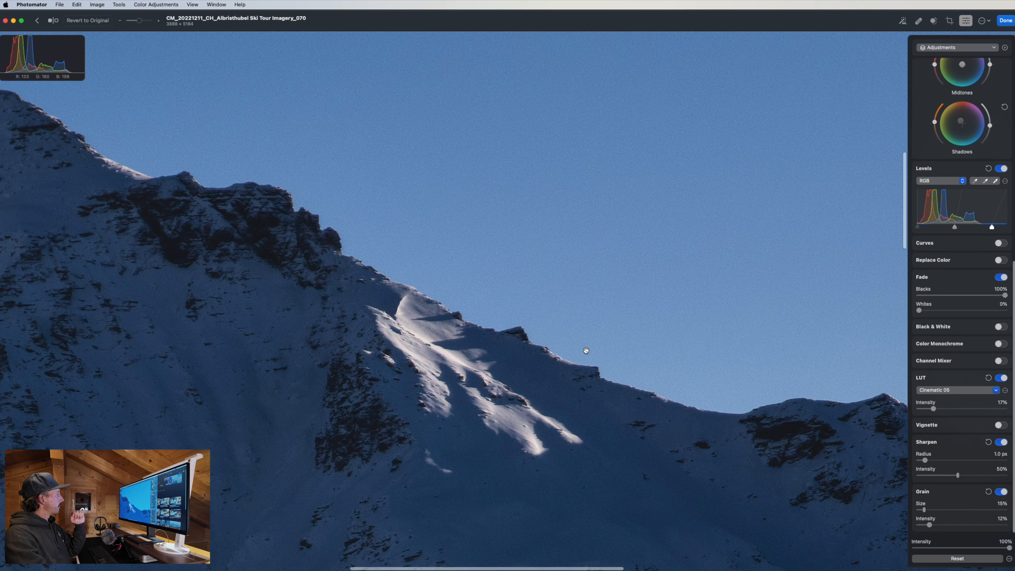
click(1000, 492)
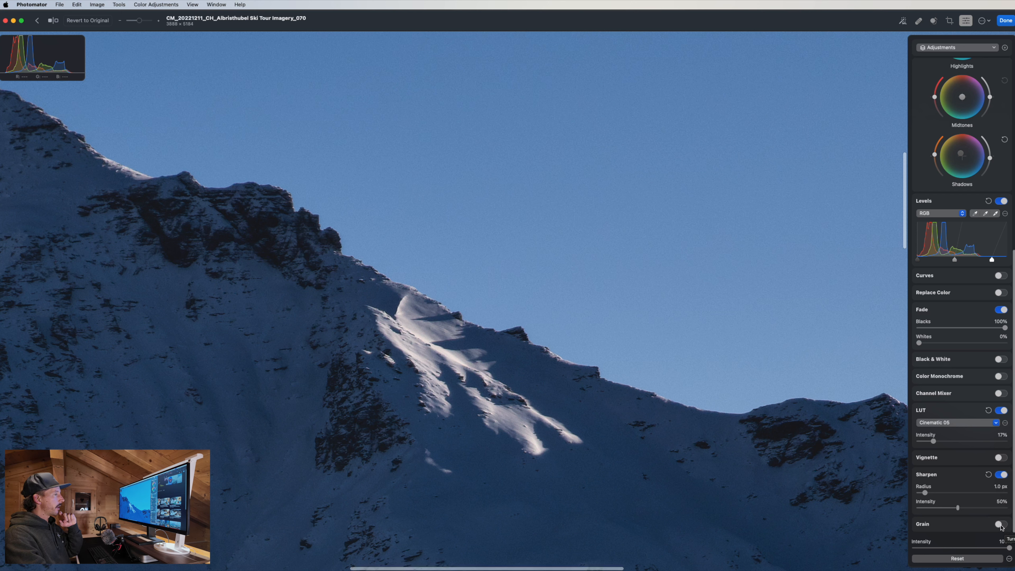
click(1000, 524)
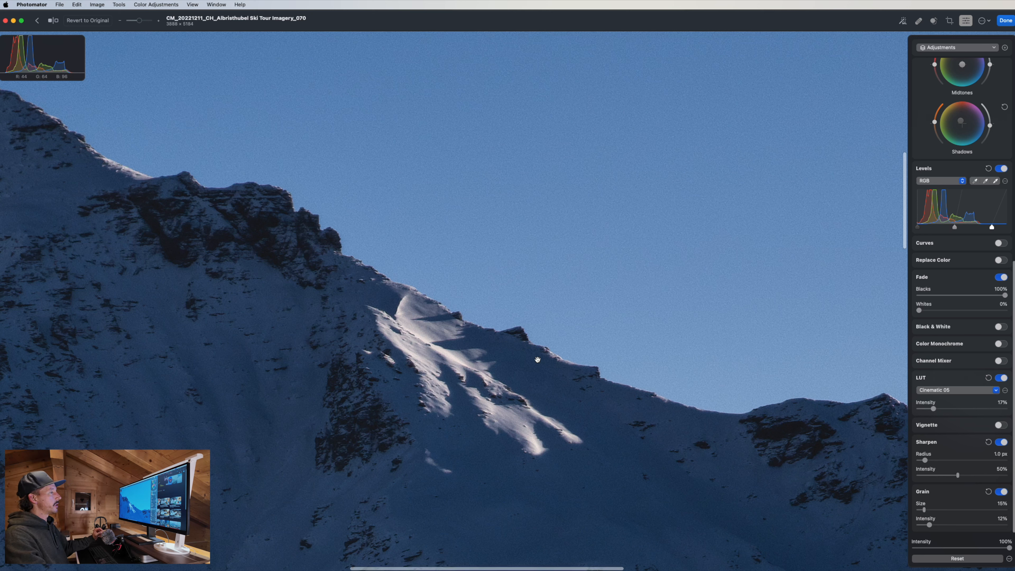
double_click(587, 334)
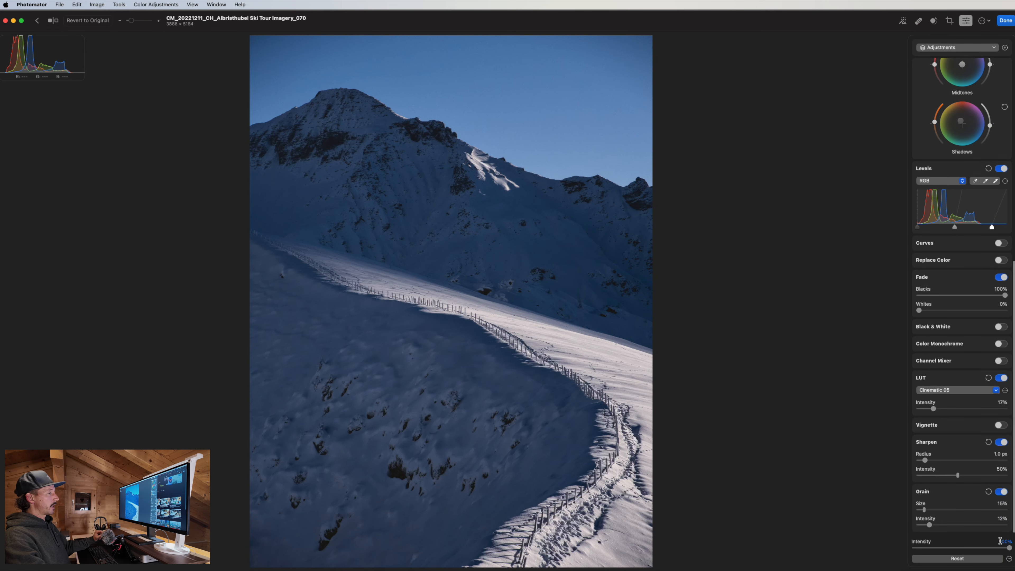
Hide and show the Adjustments layer and sweep its intensity to compare with the original.
scroll(930, 315, up, 10)
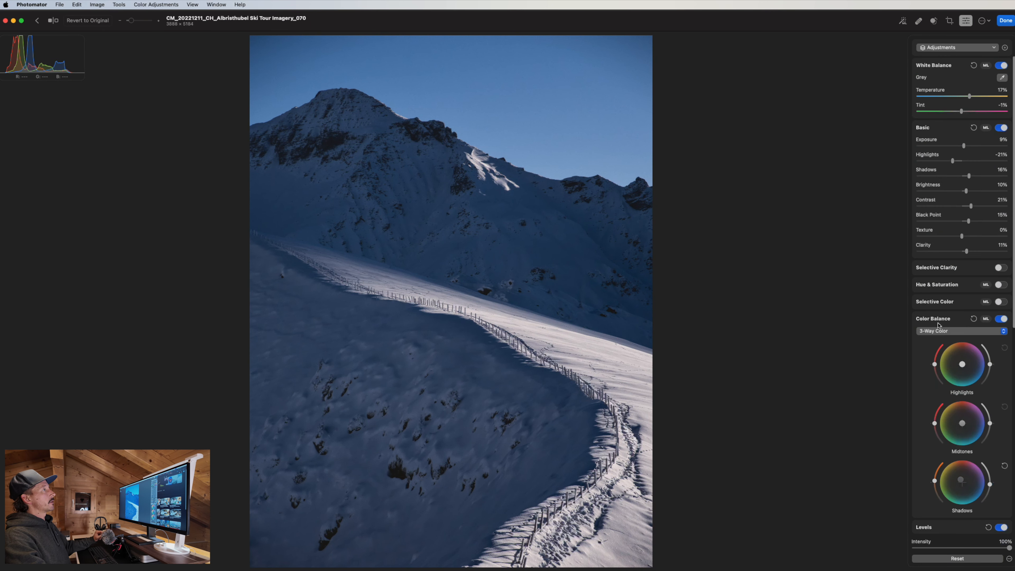
click(952, 47)
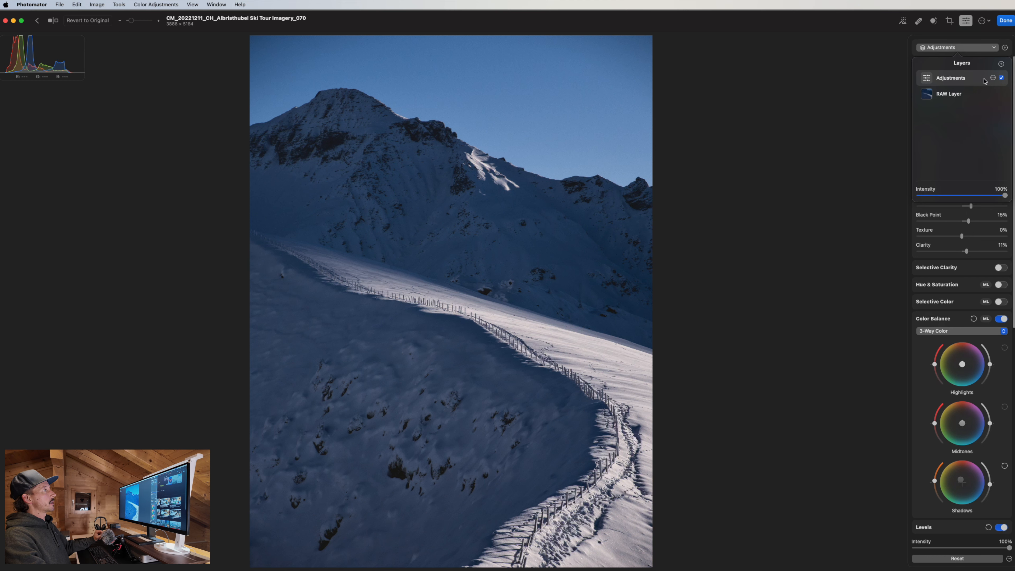
click(1001, 78)
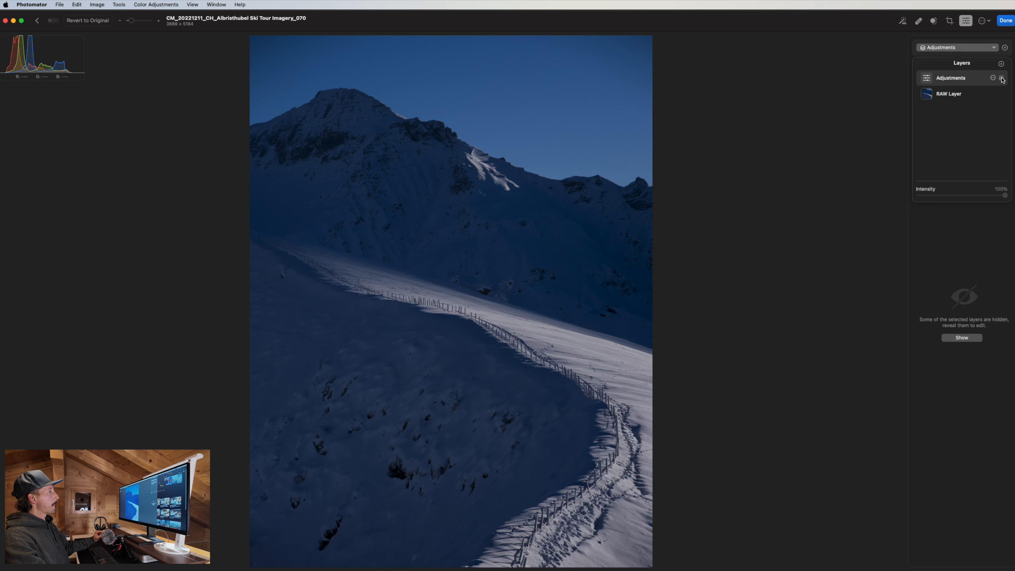
click(1001, 77)
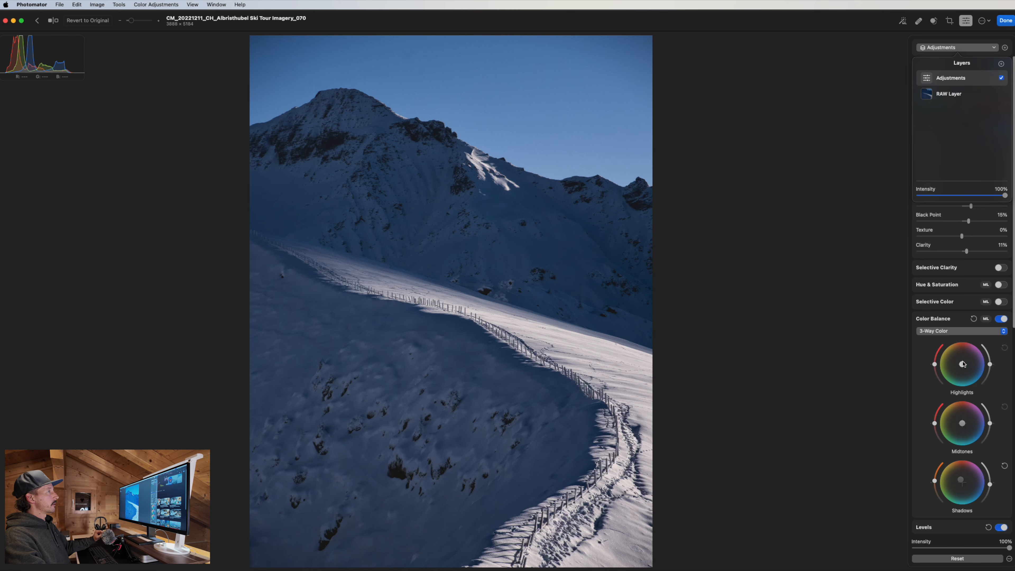
scroll(968, 408, down, 15)
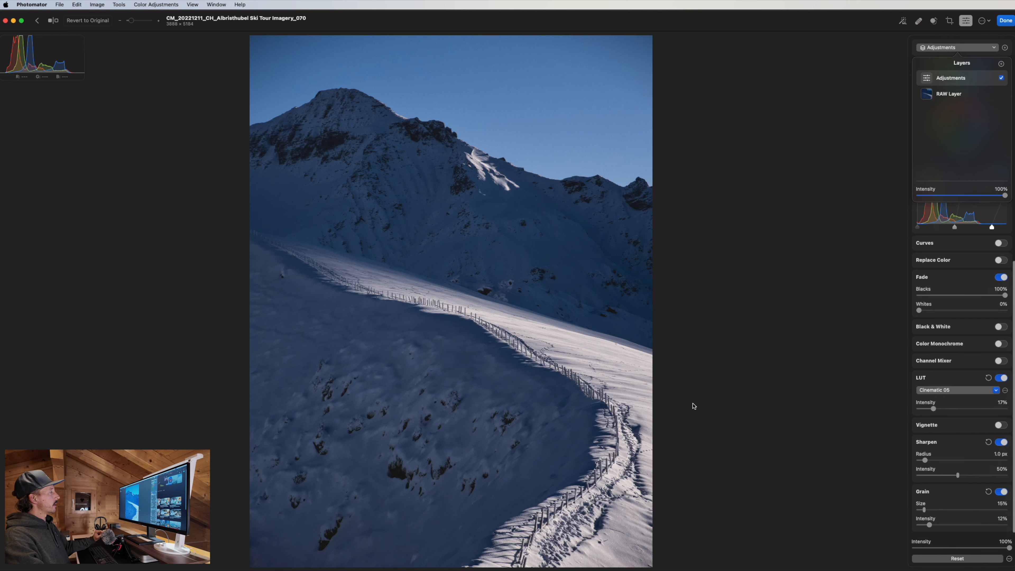
mouse_move(1009, 548)
mouse_down()
mouse_move(927, 547)
mouse_move(1014, 547)
mouse_up()
Preview a weaker Adjustments layer strength, leave it at 100%, and bring up the ••• photo actions.
click(959, 49)
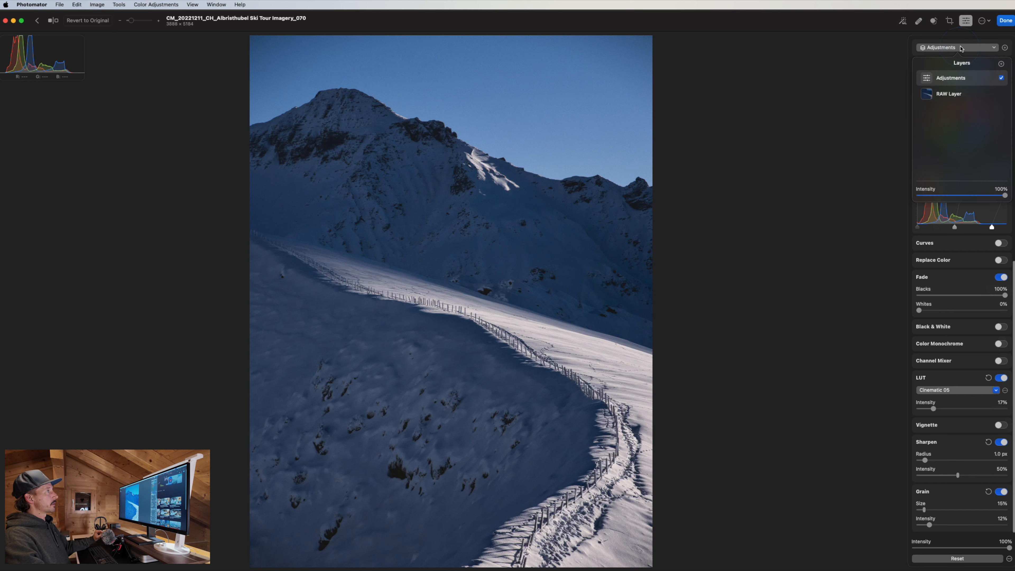
click(1004, 195)
mouse_move(1004, 195)
mouse_down()
mouse_move(932, 196)
mouse_move(1006, 196)
mouse_up()
click(889, 228)
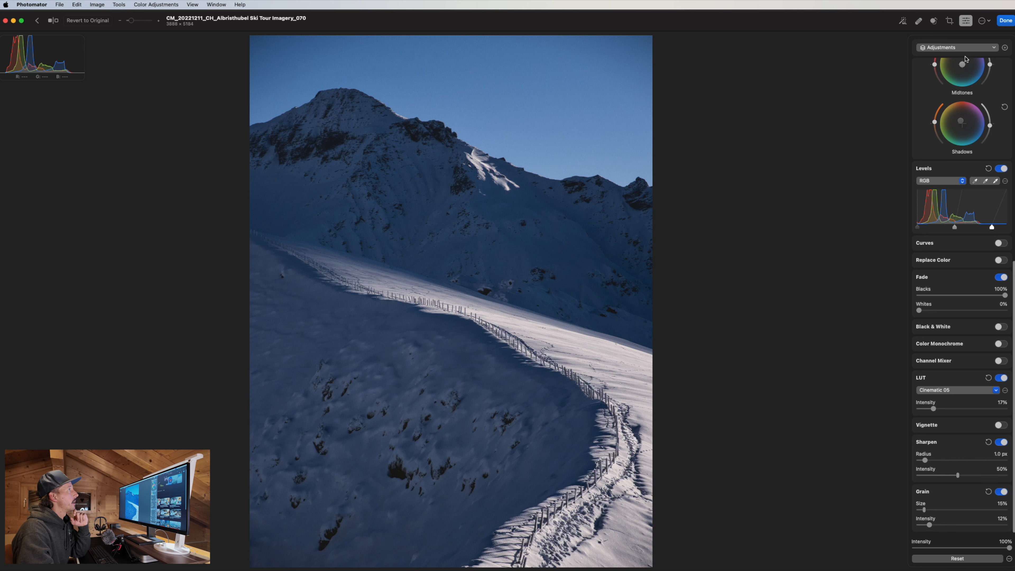
click(983, 22)
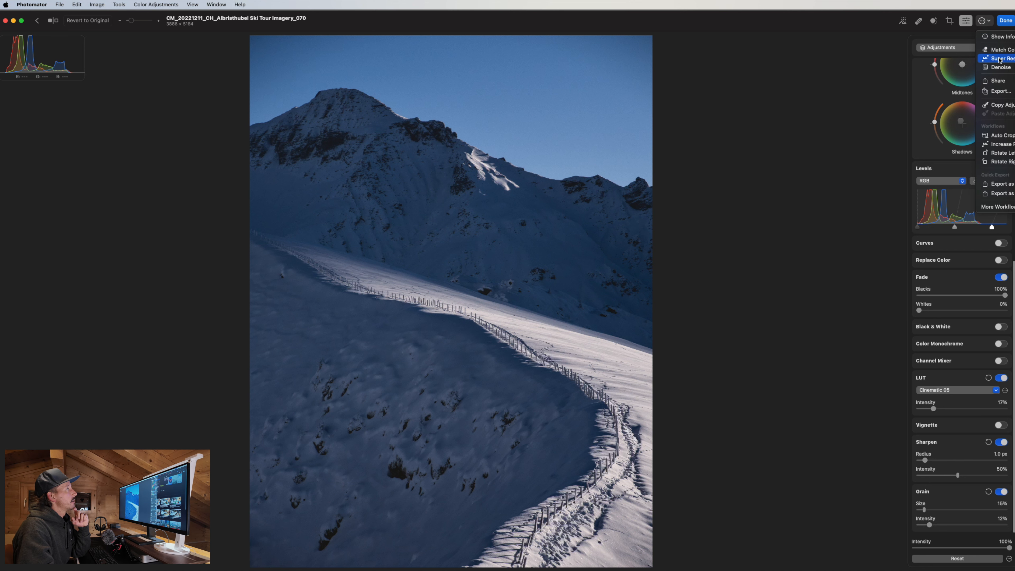
Use Copy Adjustments from the ••• menu and confirm Paste Adjustments is available.
click(631, 167)
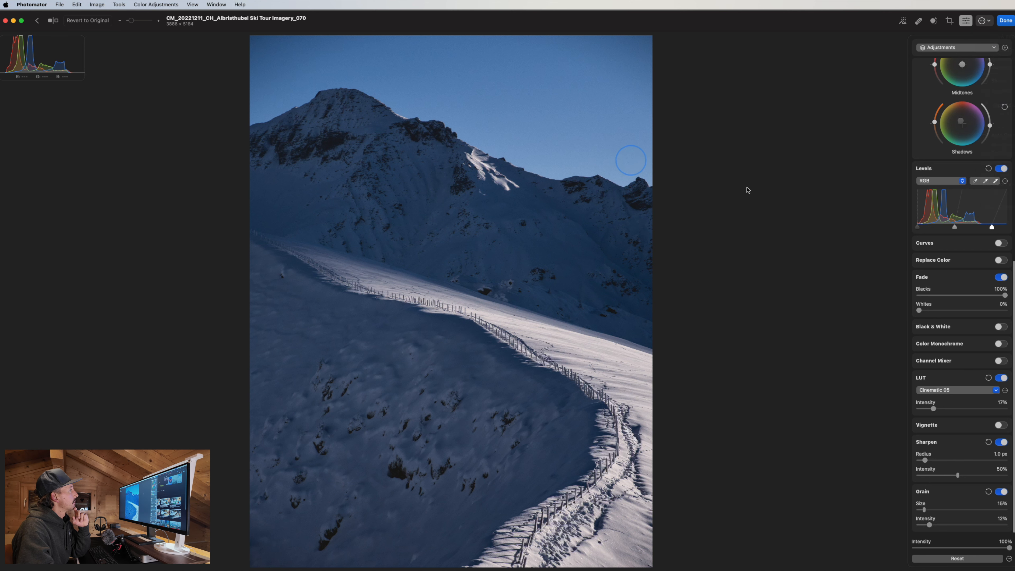
click(942, 49)
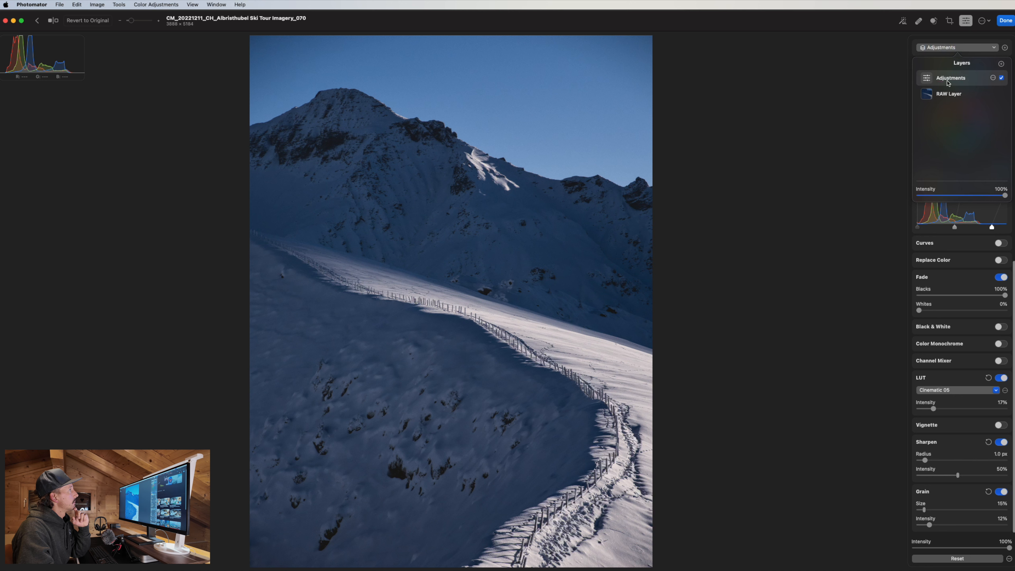
click(986, 22)
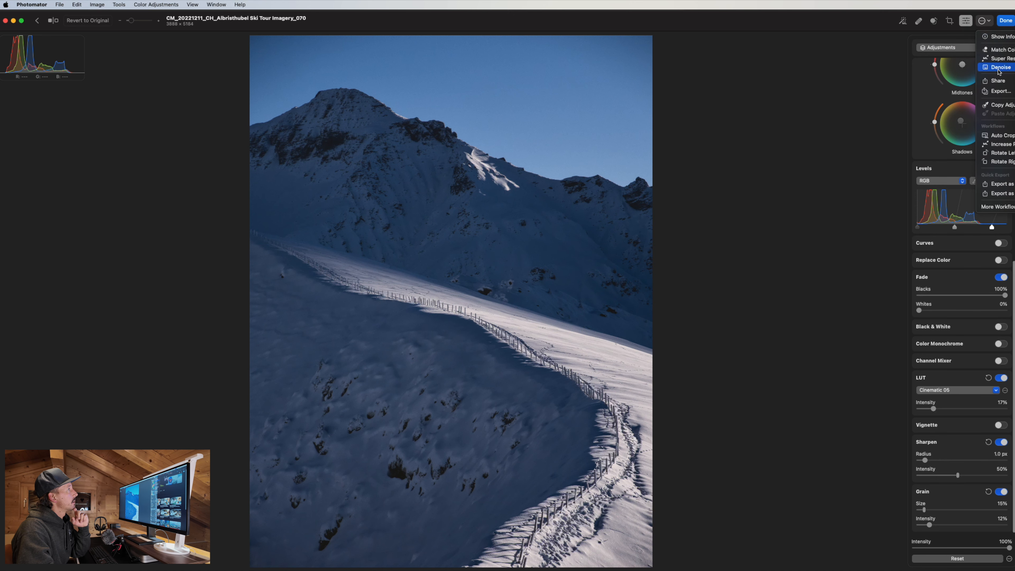
click(1003, 106)
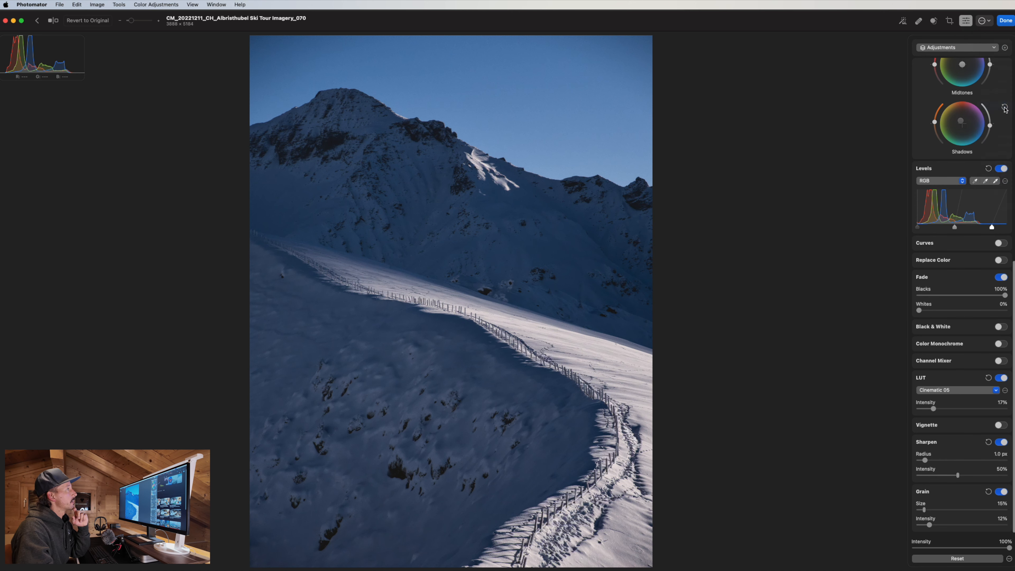
click(984, 21)
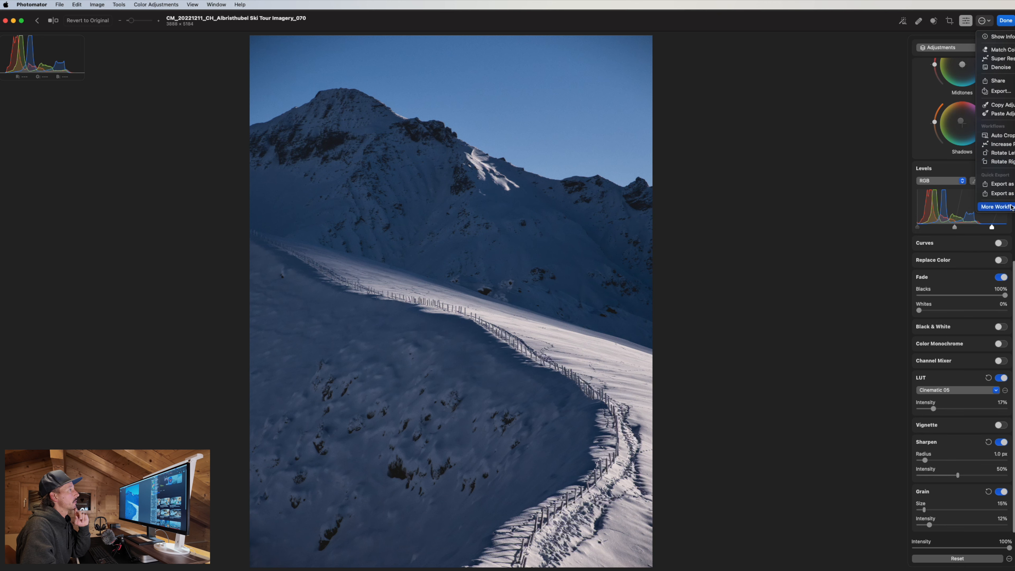
click(830, 182)
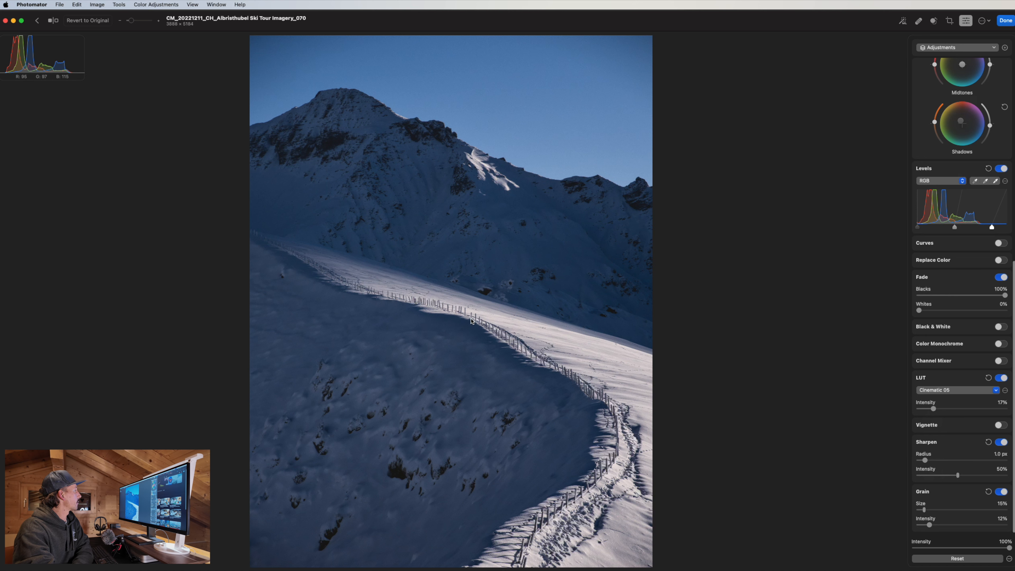
Add a trial Linear Gradient layer, delete it, and bring up the new-layer choices again.
click(960, 49)
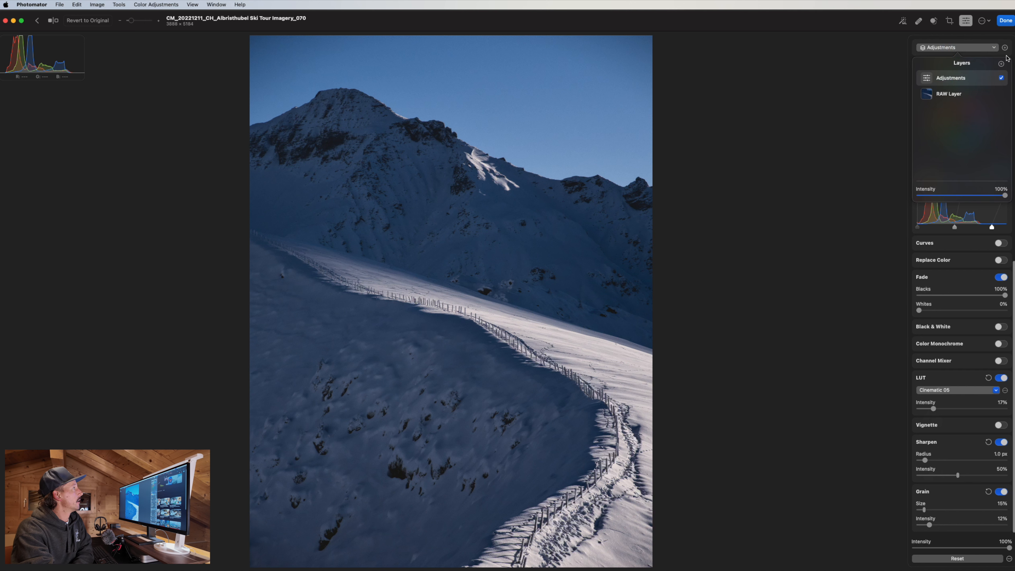
click(1002, 64)
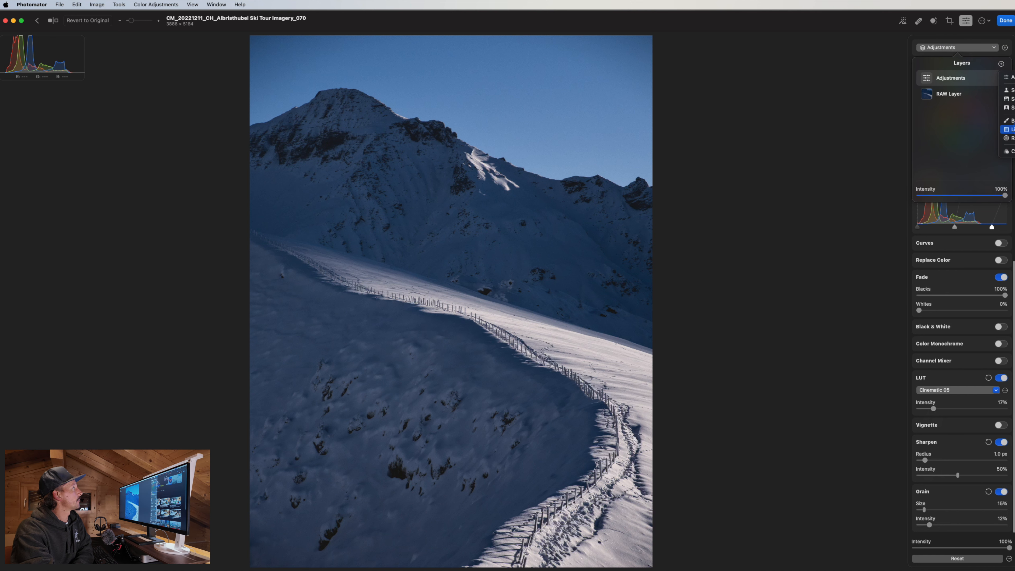
click(1009, 129)
click(966, 45)
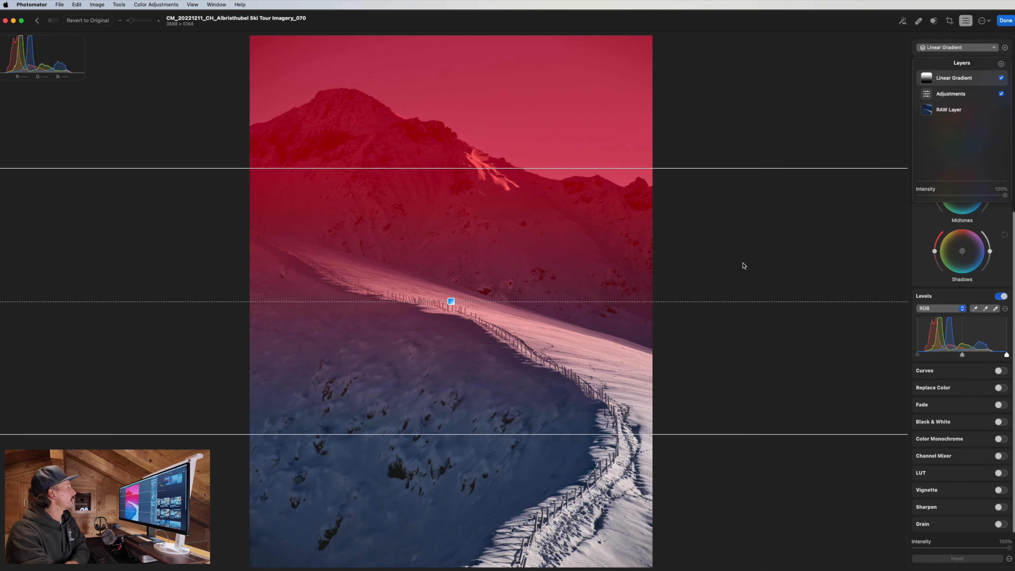
right_click(973, 82)
click(995, 148)
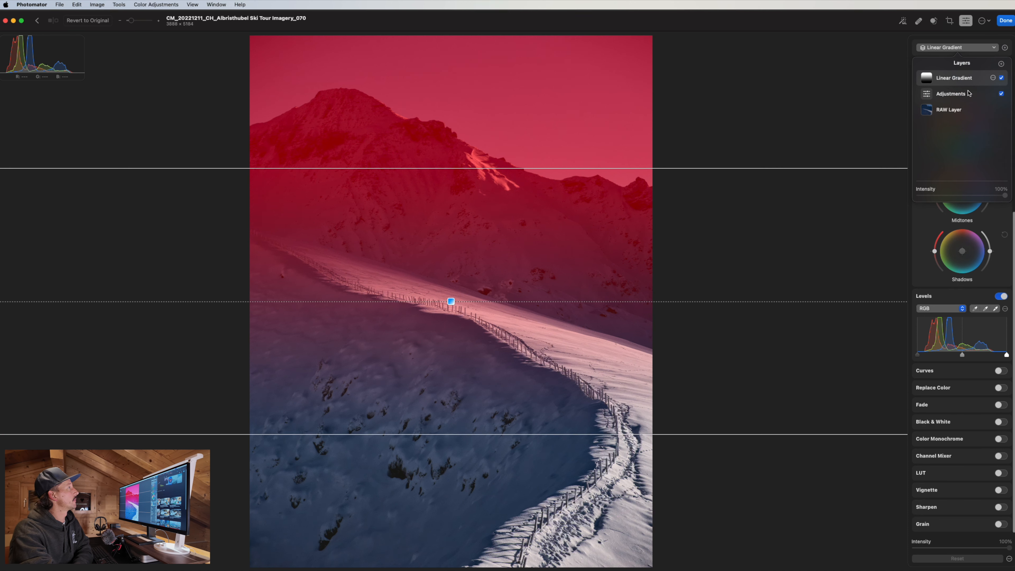
click(1000, 64)
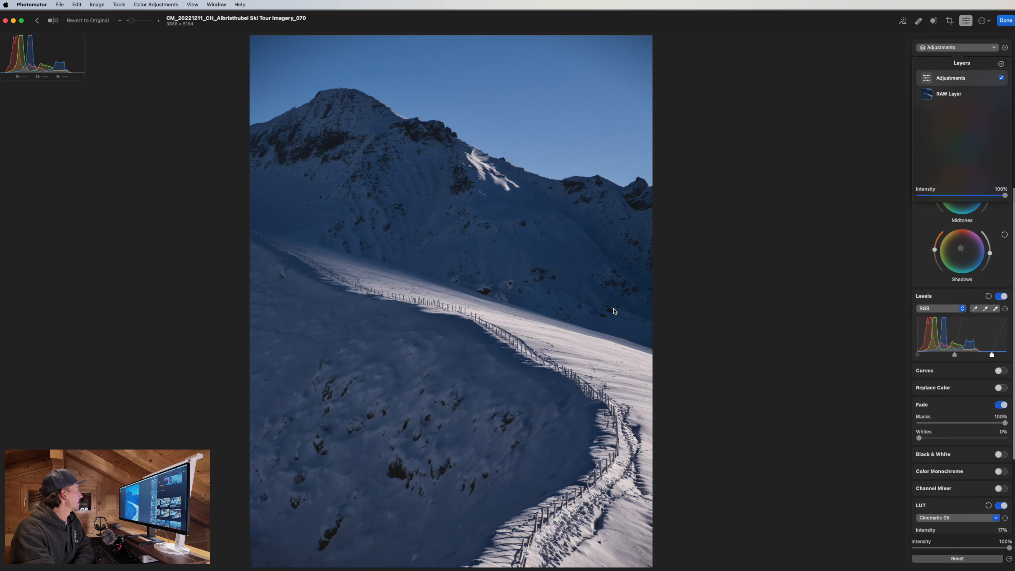
Add a radial gradient layer, centred on the fence line and squeezed into a narrow vertical ellipse.
click(1010, 138)
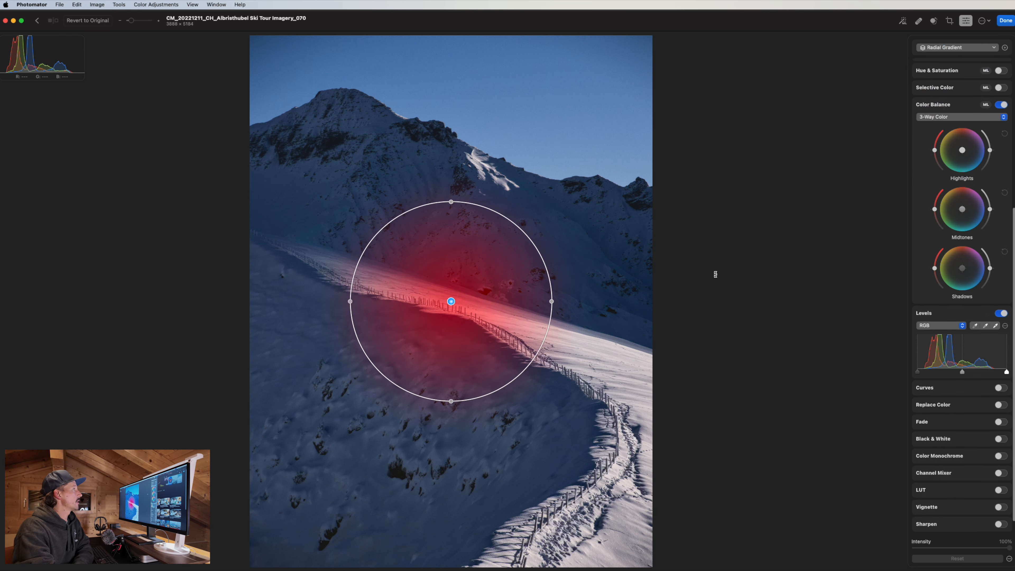
click(961, 51)
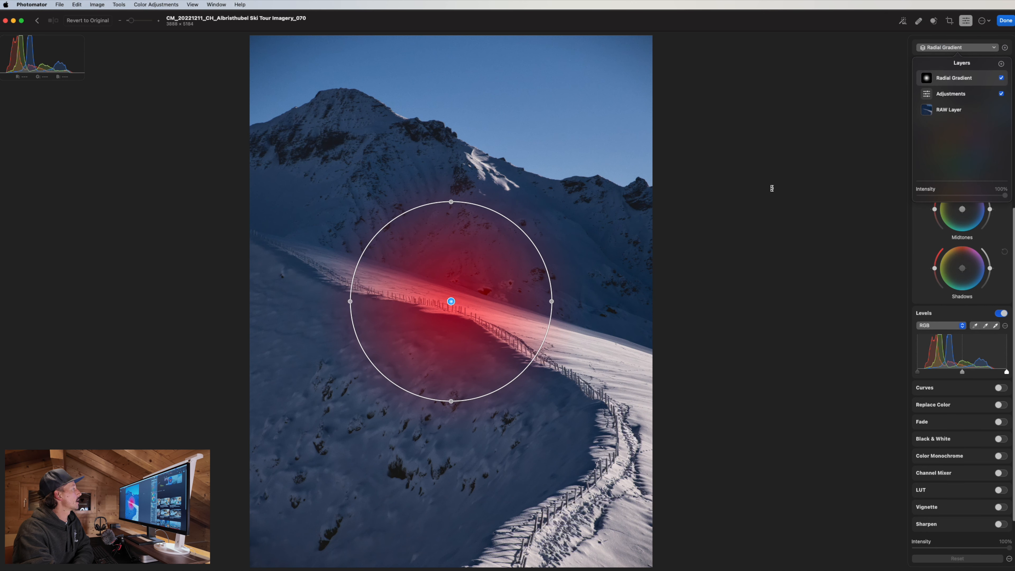
click(771, 188)
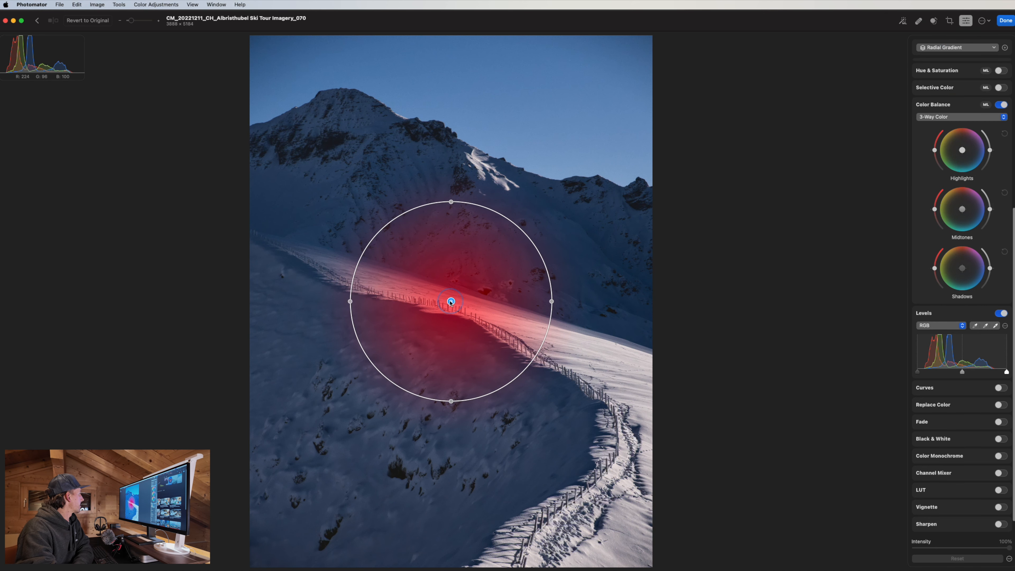
mouse_move(450, 302)
mouse_down()
mouse_move(489, 296)
mouse_move(450, 298)
mouse_move(371, 125)
mouse_move(472, 317)
mouse_move(449, 314)
mouse_up()
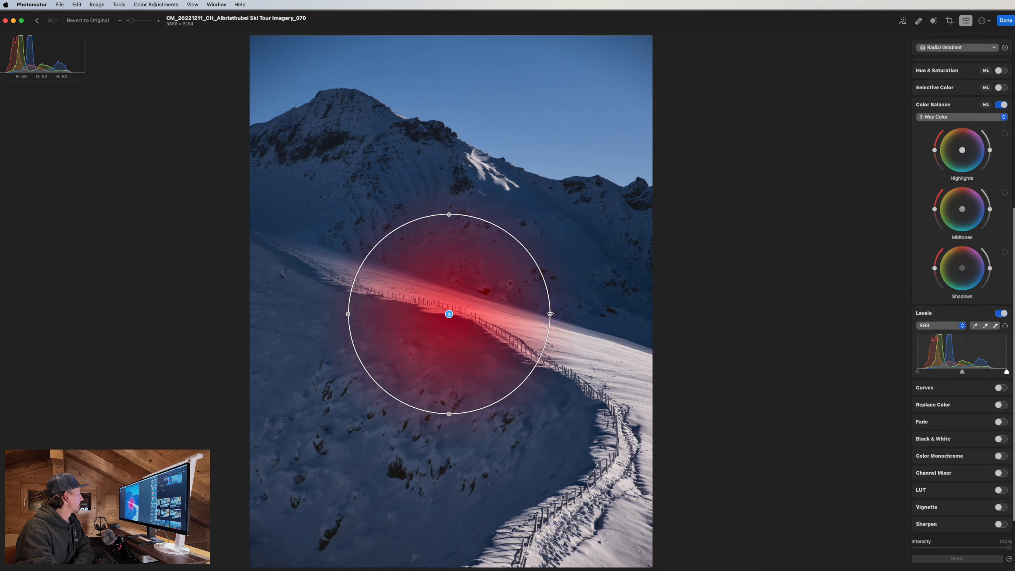
drag(550, 313, 510, 314)
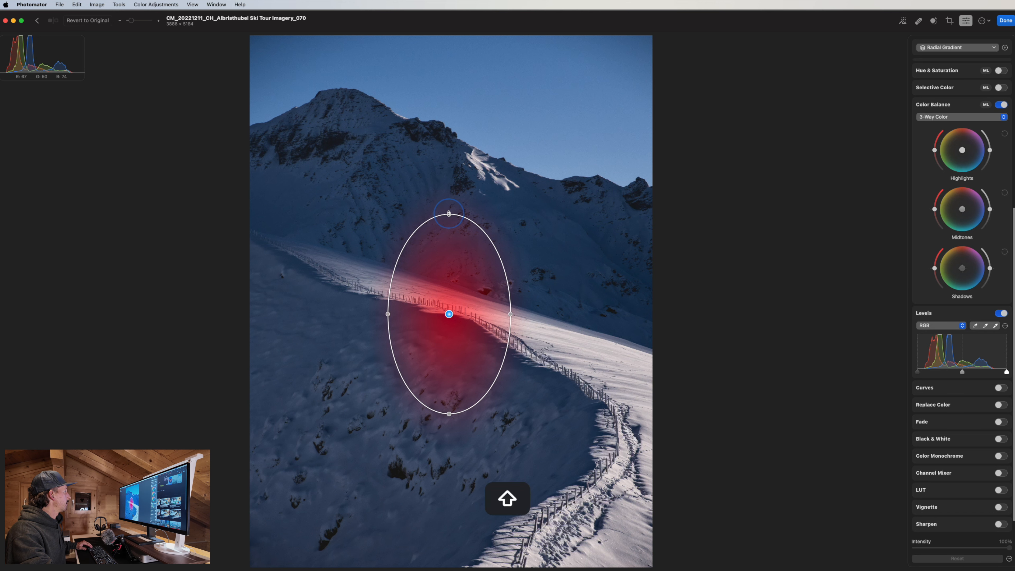
Enlarge the gradient ellipse proportionally with Shift so it spans the mountain and most of the photo.
drag(449, 214, 430, 31)
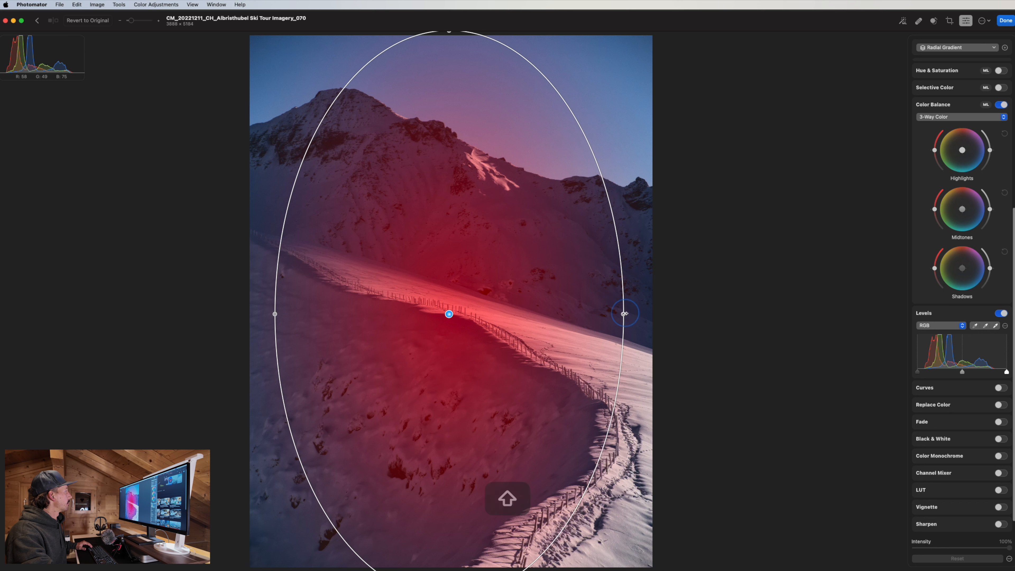
drag(624, 319, 654, 312)
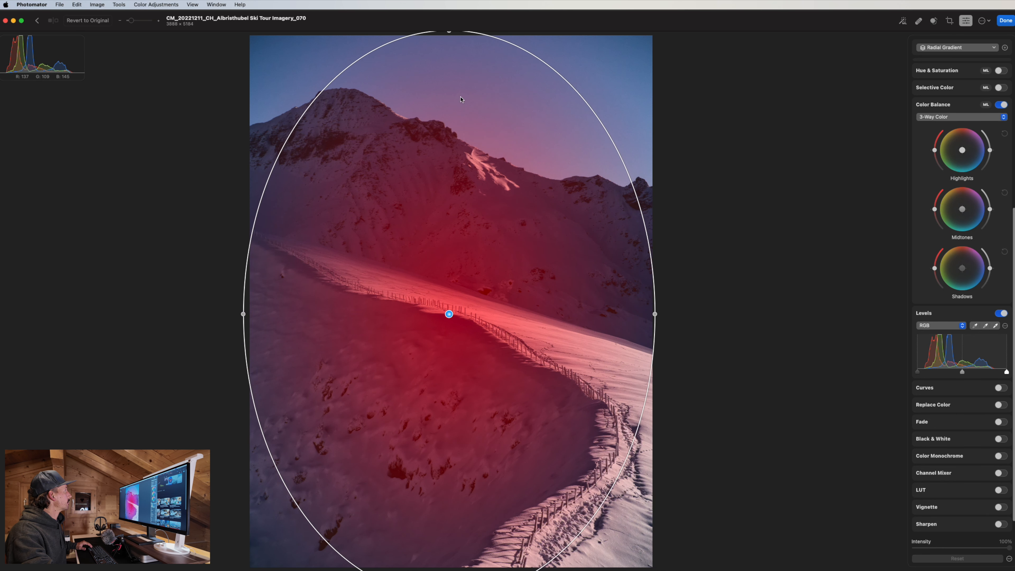
key(shift)
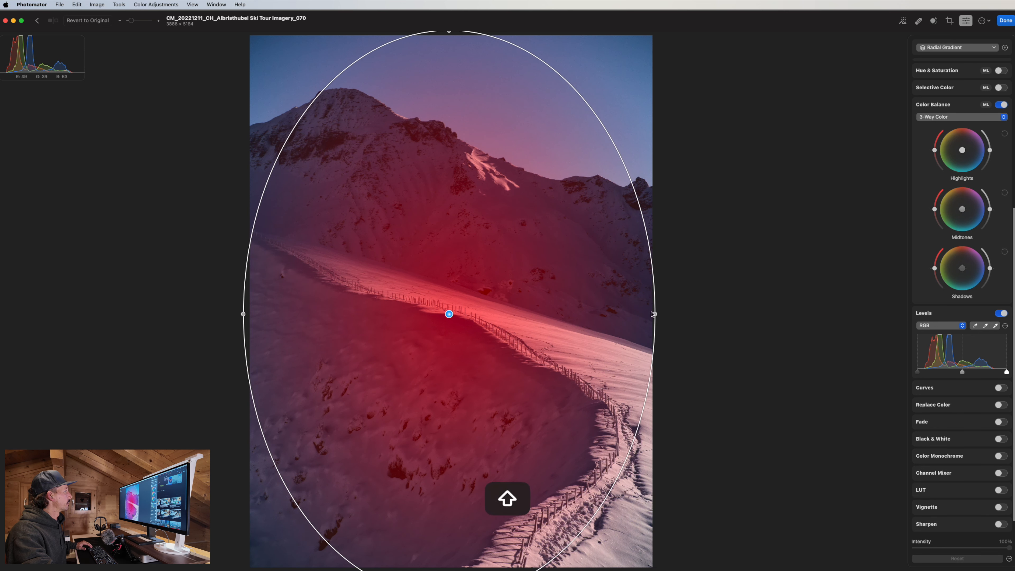
drag(652, 313, 696, 313)
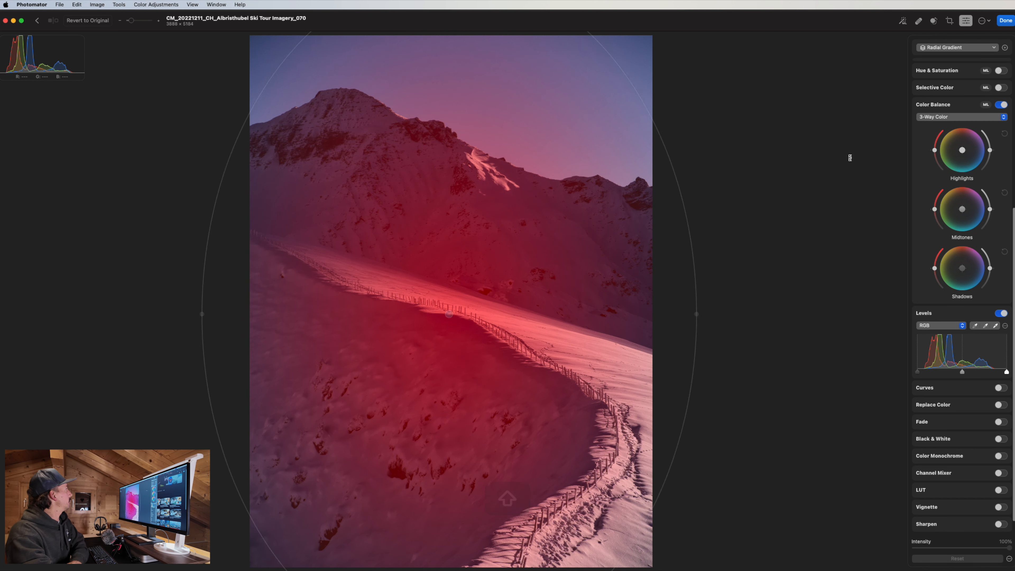
Invert the Radial Gradient layer's mask from the layers list.
right_click(449, 315)
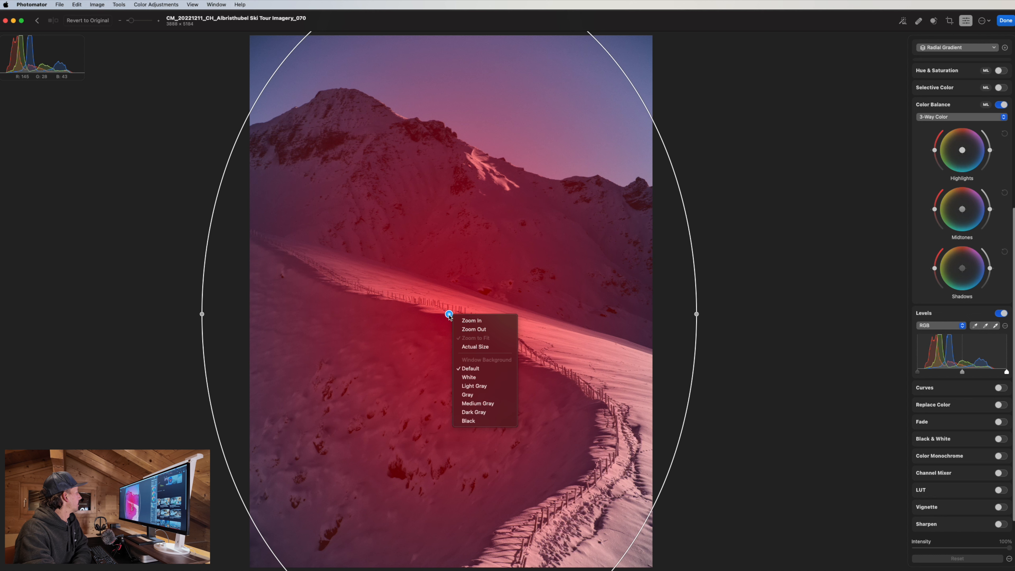
click(450, 317)
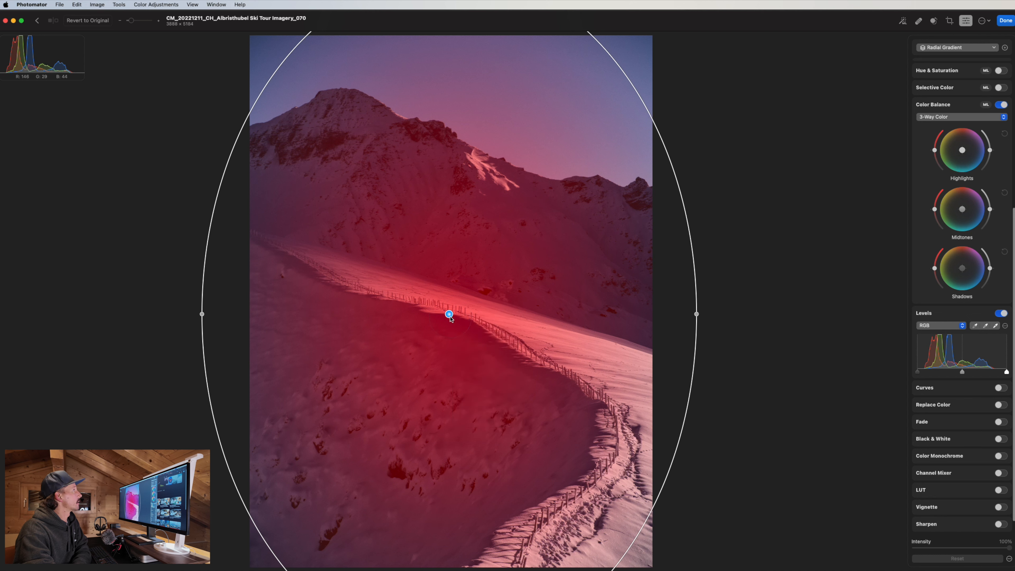
click(973, 49)
right_click(954, 83)
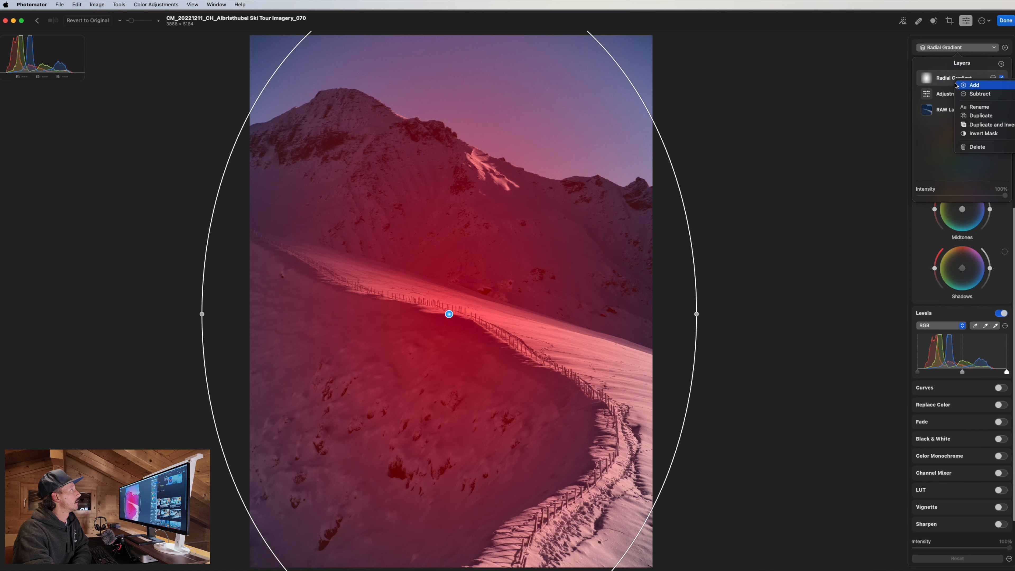
click(985, 136)
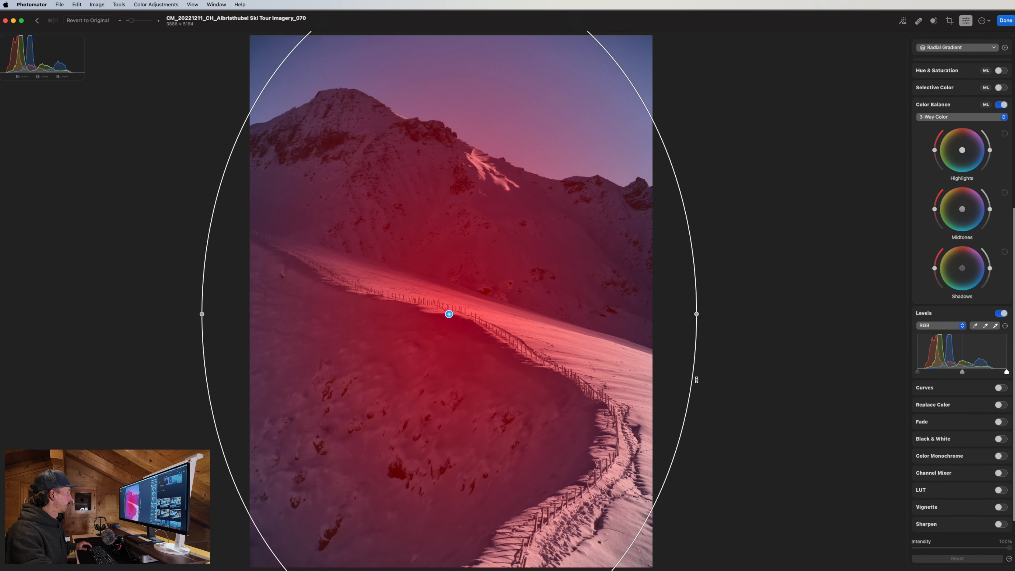
Dismiss the canvas context menu and the extra image options menu.
right_click(478, 338)
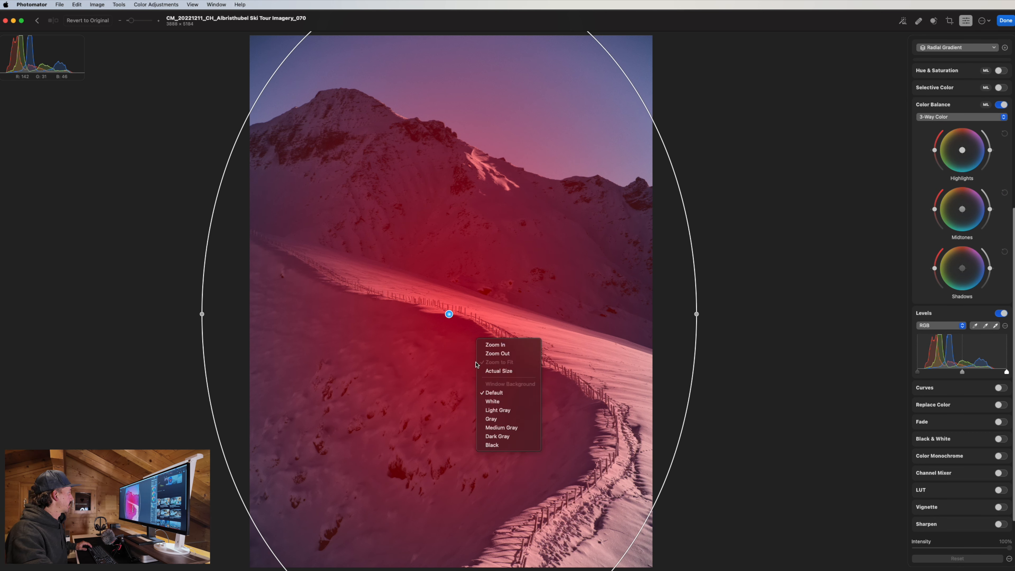
key(Escape)
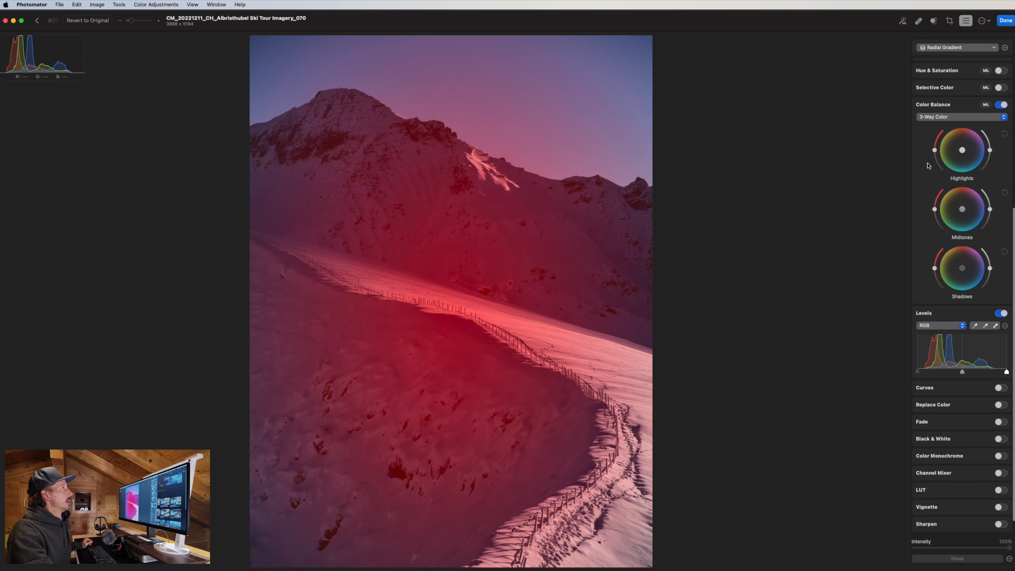
click(982, 21)
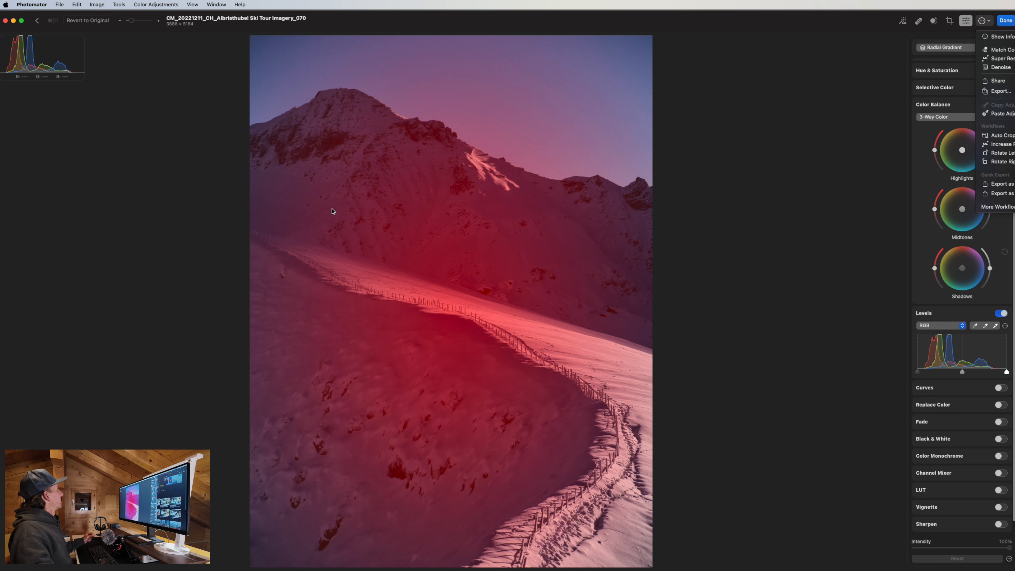
click(449, 220)
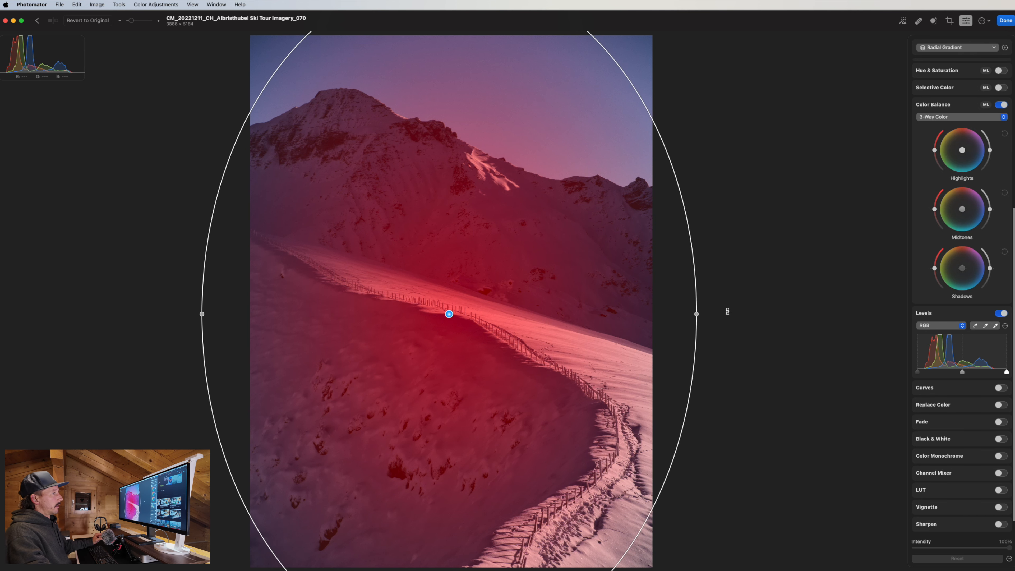
Search Photomator Help for 'feath', then for 'radi'.
click(238, 4)
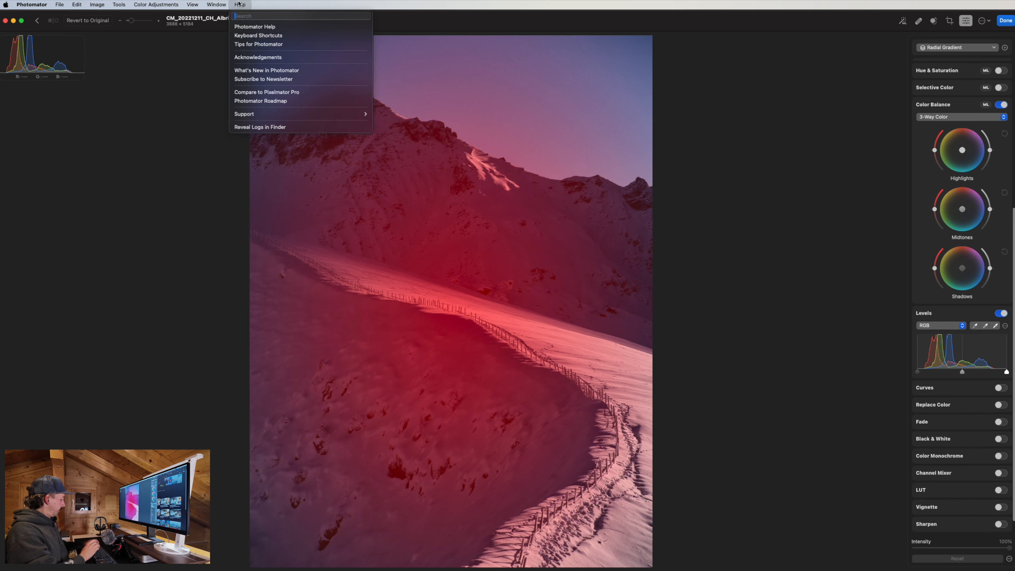
text(feath)
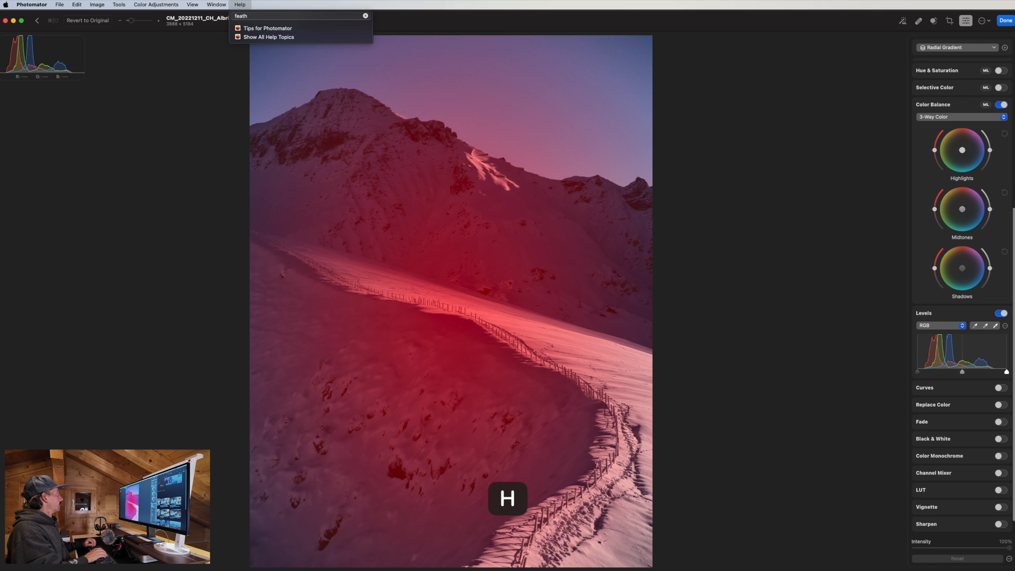
key(BackSpace)
key(BackSpace)
key(BackSpace)
key(BackSpace)
key(BackSpace)
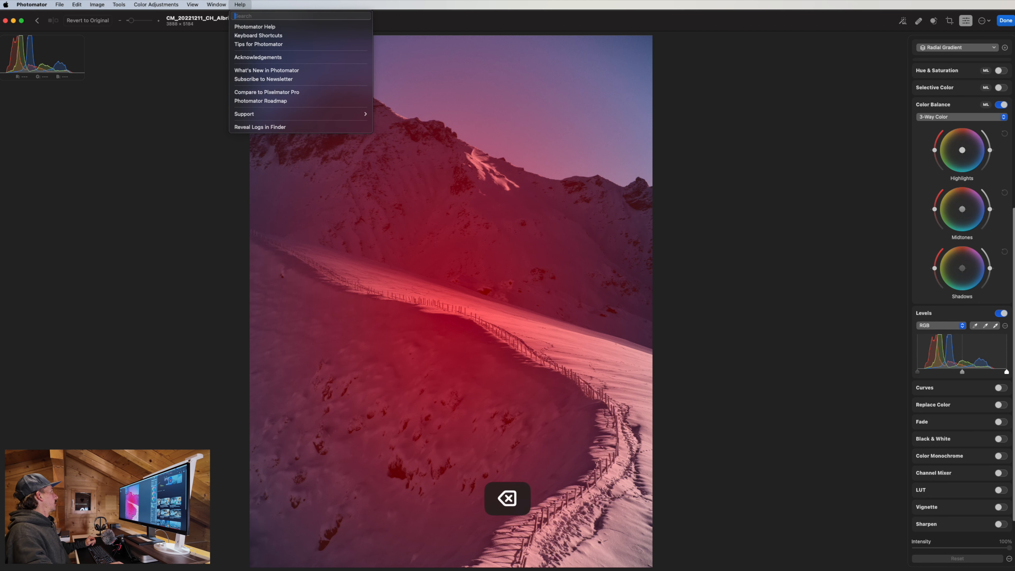
text(radi)
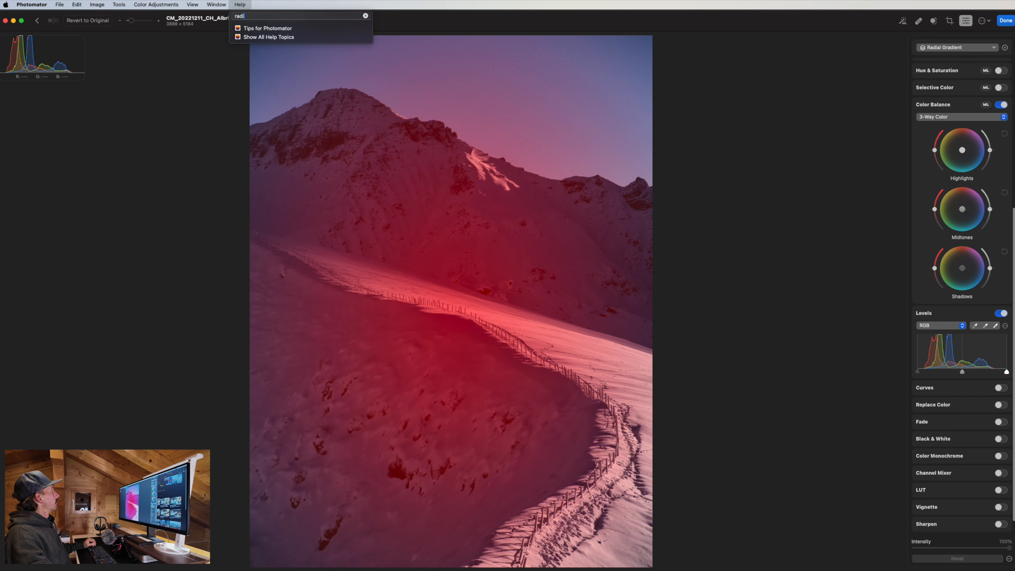
Close Help, bring up the layers list, and show all open windows.
click(707, 190)
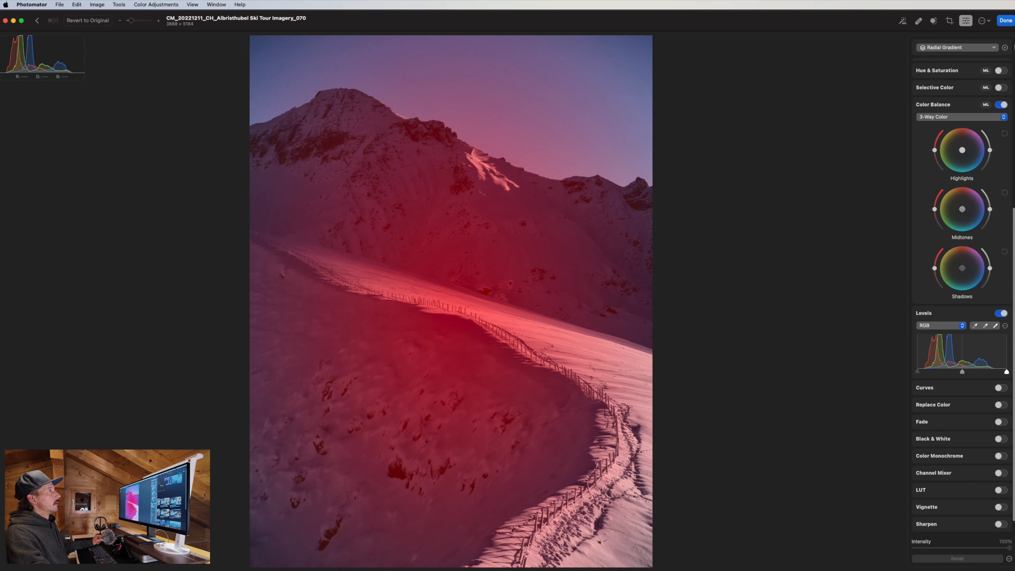
click(971, 47)
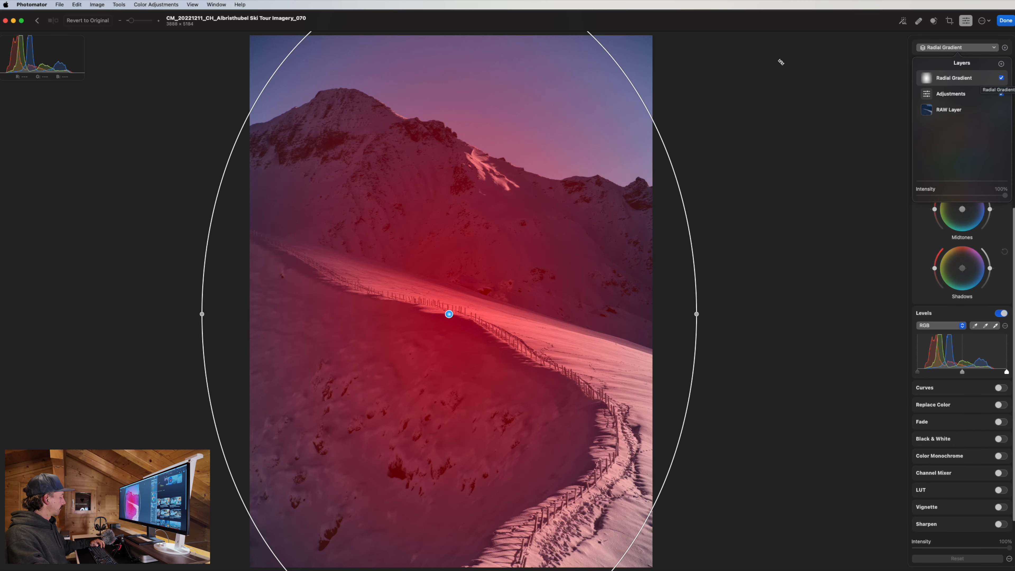
key(ctrl+Up)
In a new Safari tab, search for 'radial filter photomator feather'.
click(538, 409)
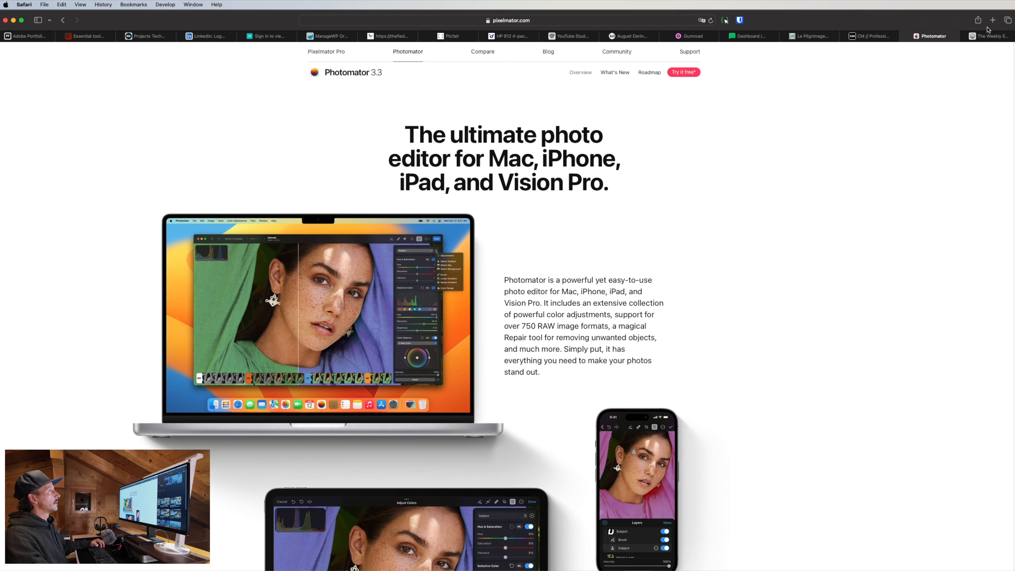
click(992, 20)
text(radial gr)
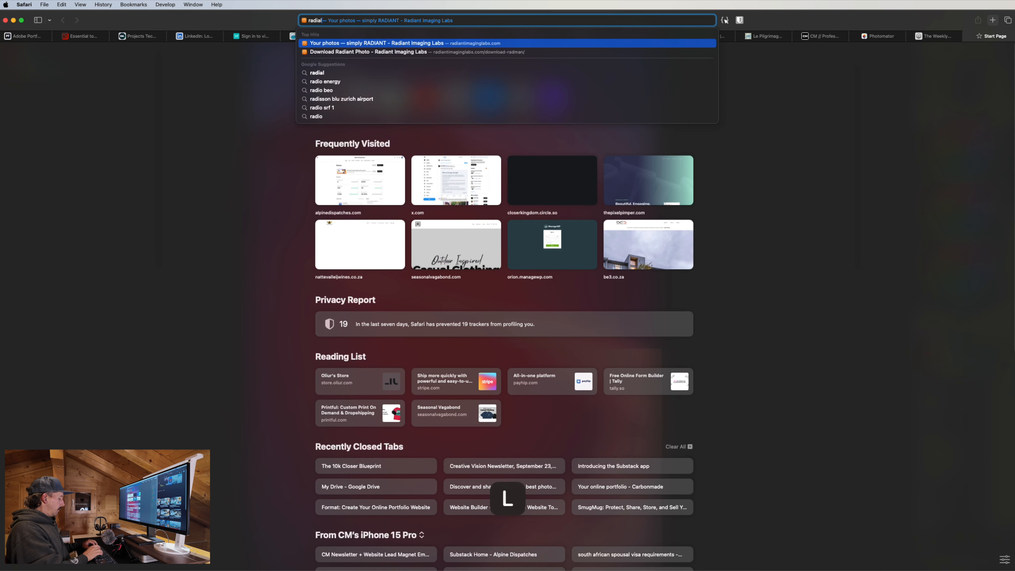
key(BackSpace)
key(BackSpace)
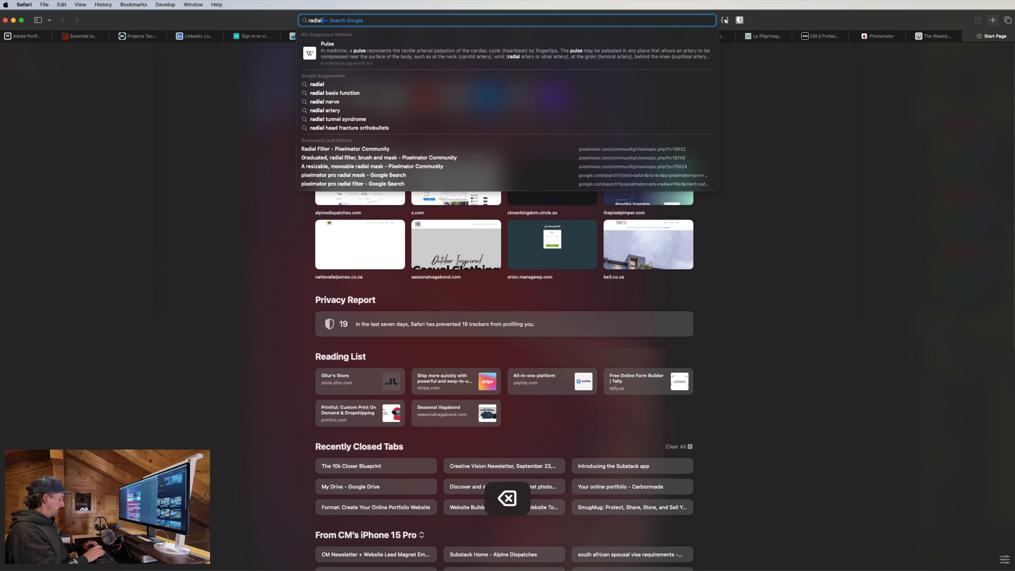
text(filter photoam)
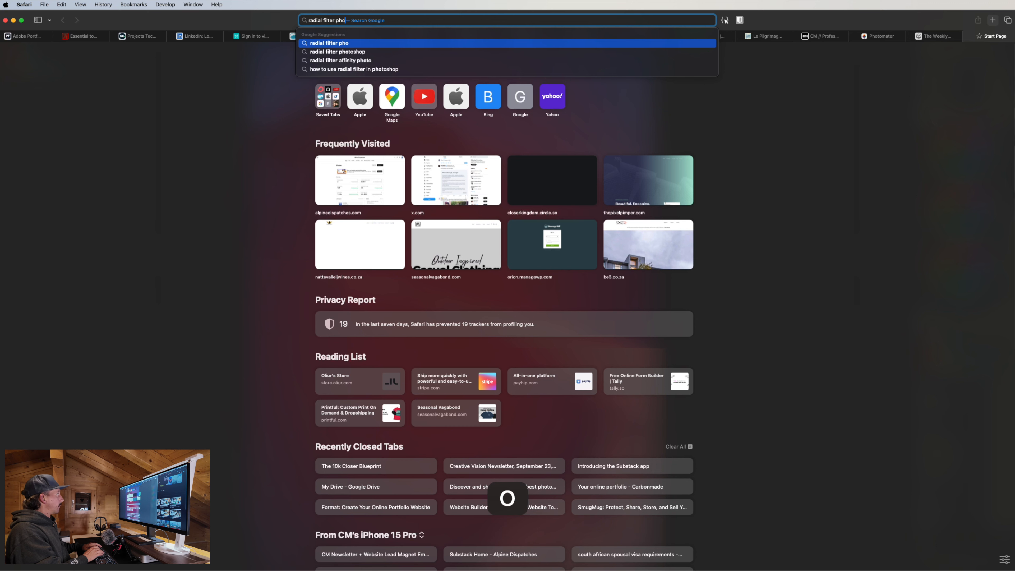
key(BackSpace)
key(BackSpace)
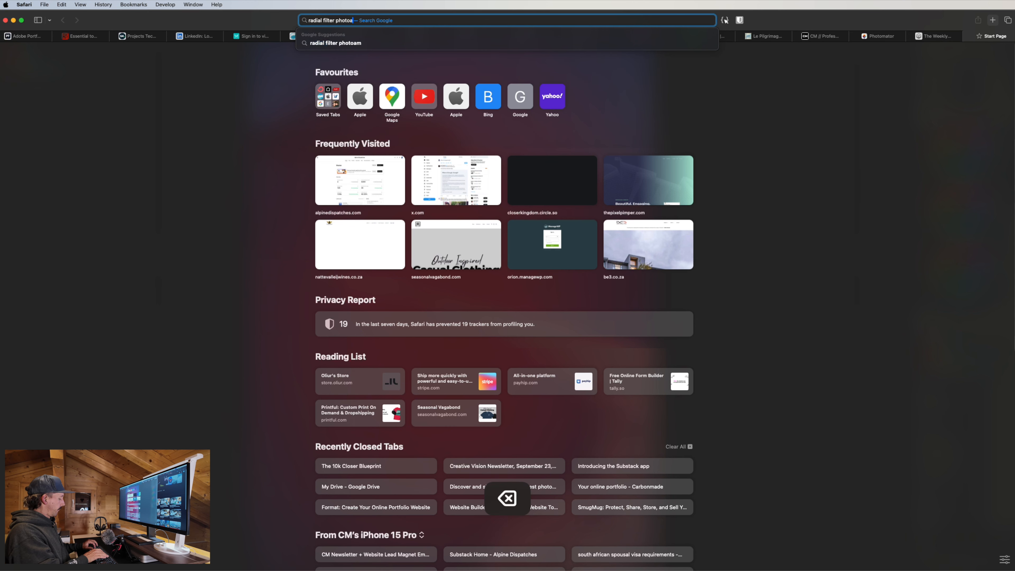
text(mator fe)
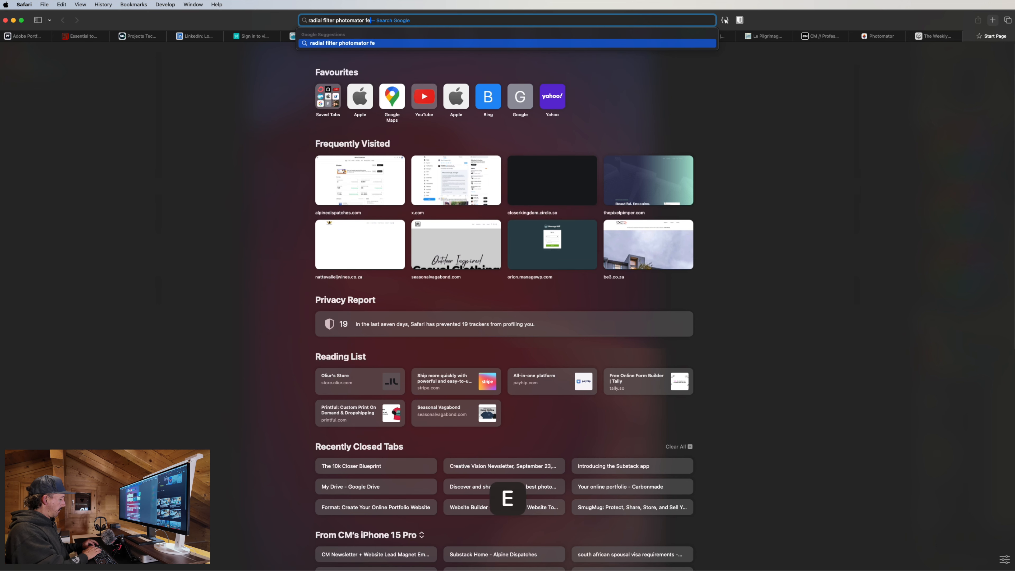
text(ather)
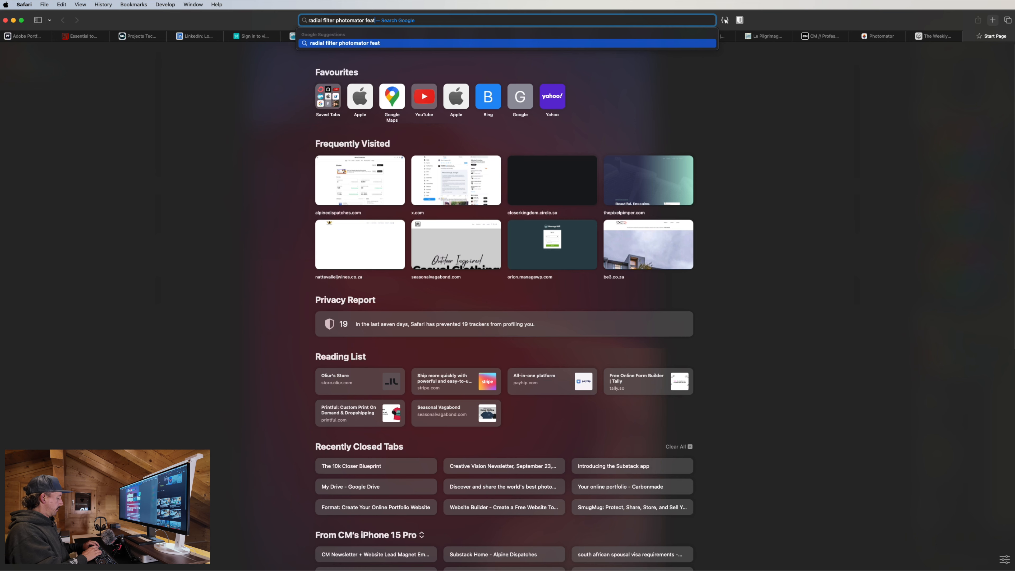
key(Return)
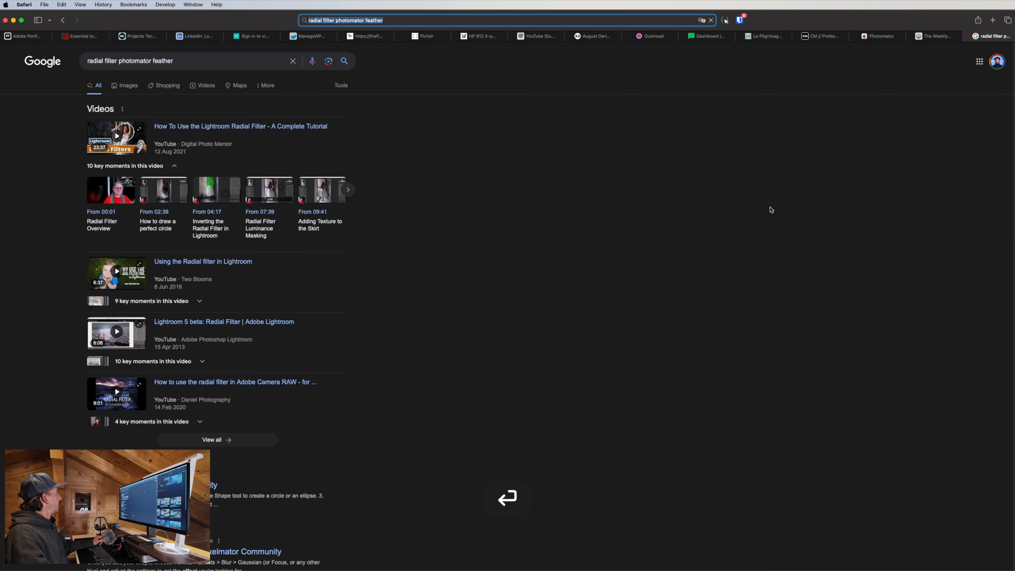
Open and read the 'Radial Filter - Pixelmator Community' thread.
scroll(311, 445, down, 5)
scroll(311, 445, down, 3)
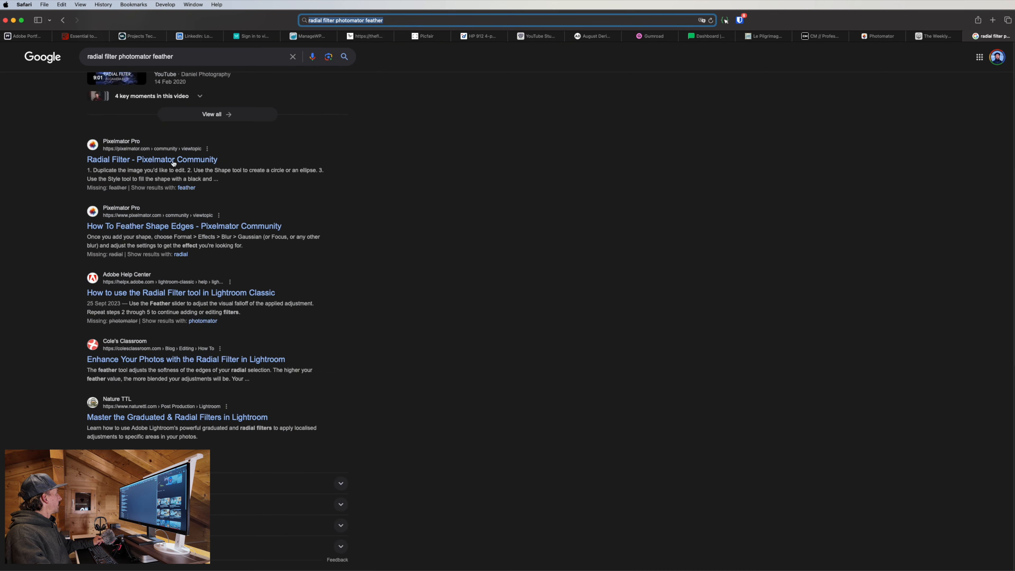
click(192, 161)
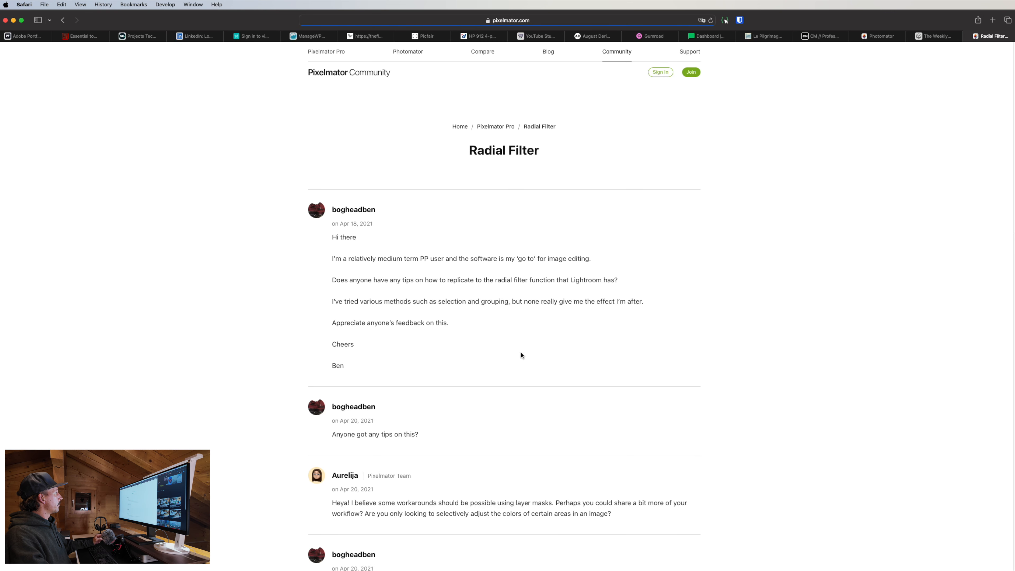
scroll(553, 395, down, 5)
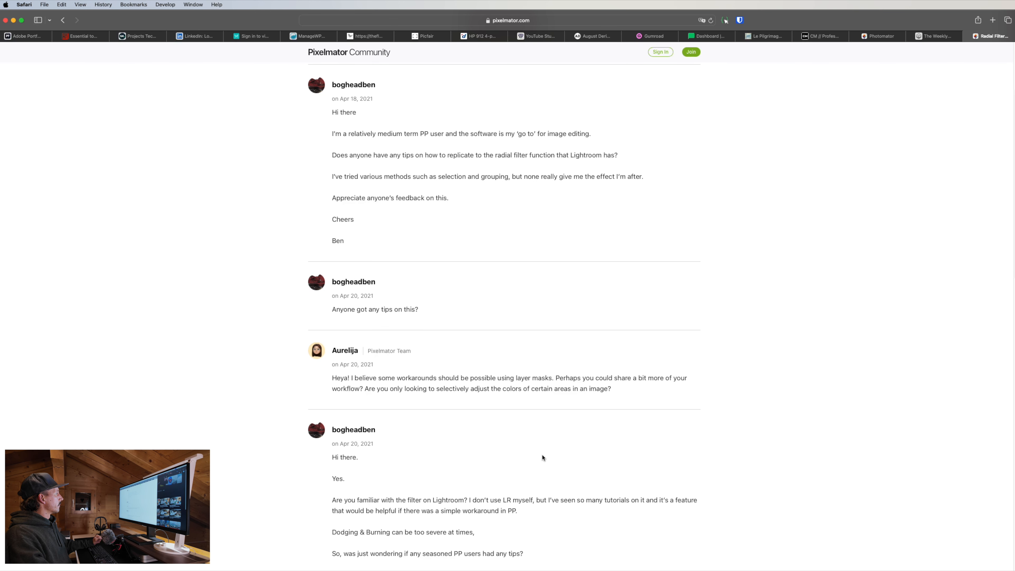
scroll(543, 457, down, 7)
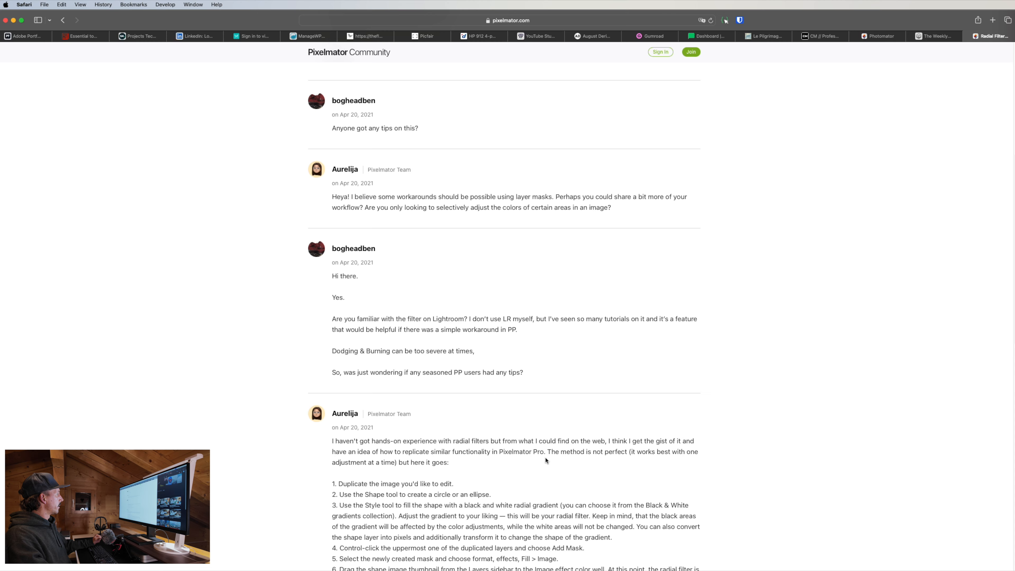
scroll(545, 460, down, 12)
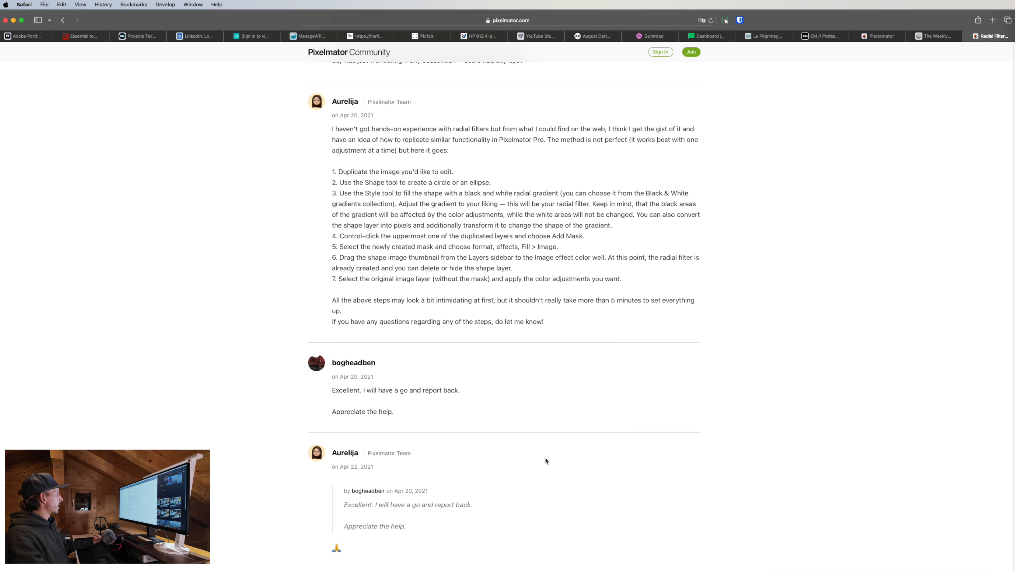
scroll(544, 461, down, 12)
scroll(767, 201, up, 20)
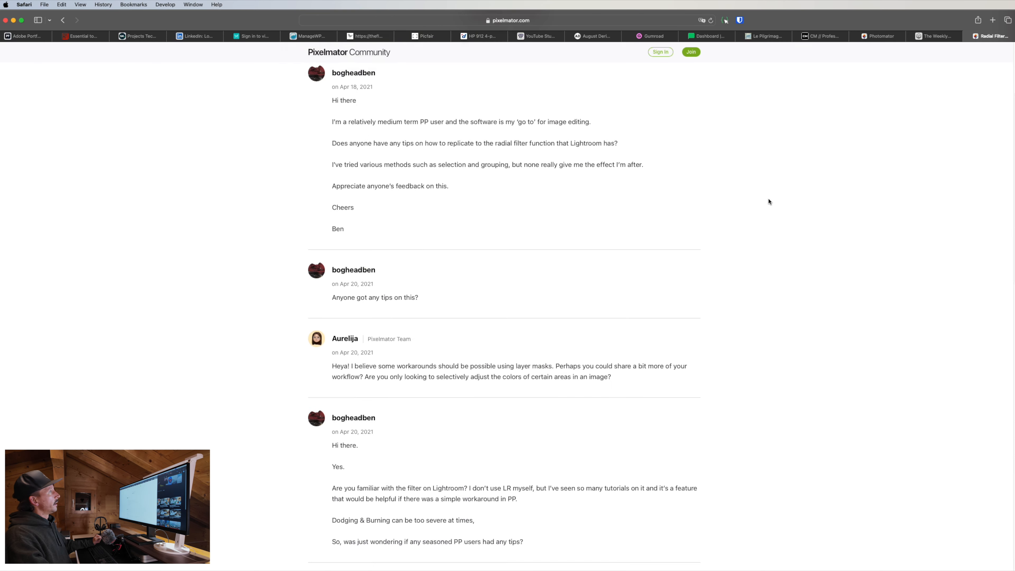
Close the forum tab and return to the Photomator window.
click(967, 36)
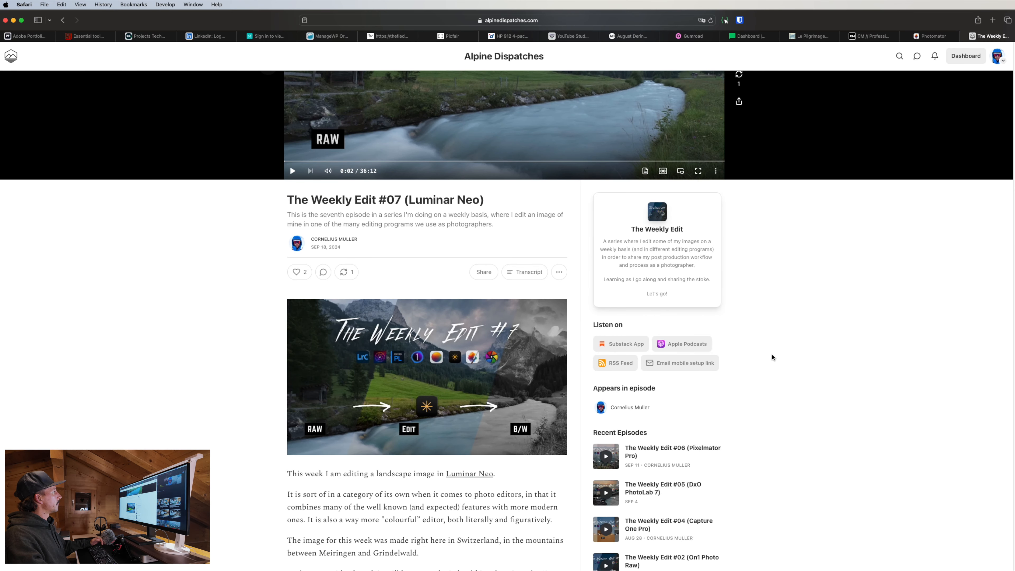
key(ctrl+Up)
click(642, 114)
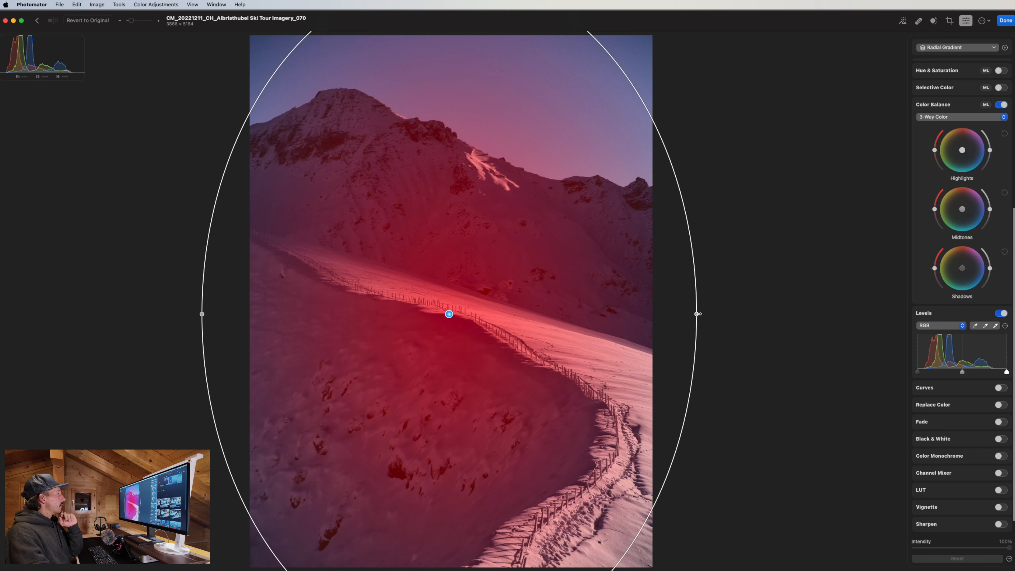
Narrow the radial gradient ellipse slightly and scroll up to the Basic adjustments section.
mouse_move(697, 313)
mouse_down()
mouse_move(679, 313)
mouse_move(690, 313)
mouse_up()
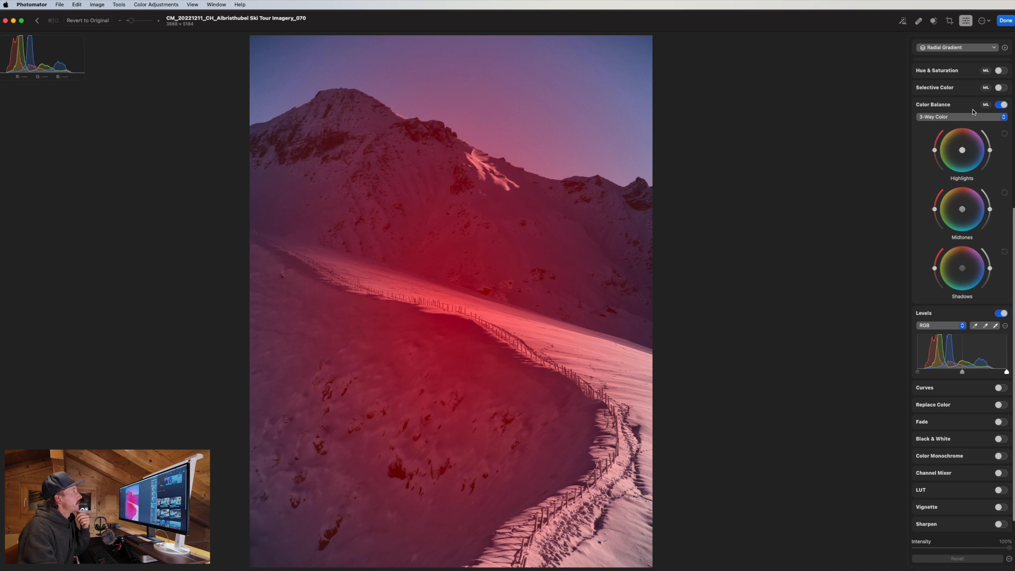
scroll(974, 202, up, 5)
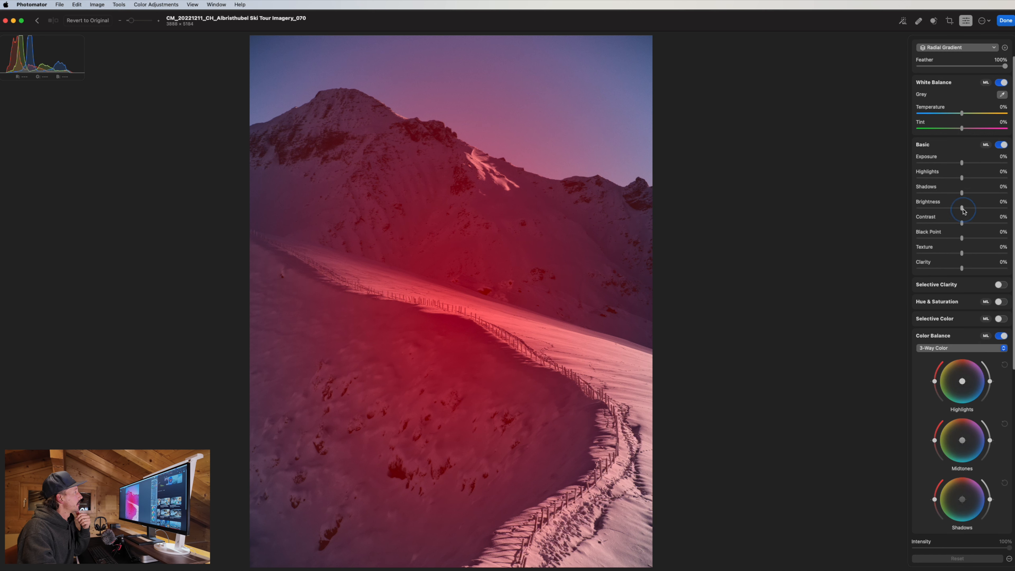
Raise the radial gradient's Brightness to 28% and duplicate the layer as an inverted copy.
drag(962, 208, 974, 208)
click(956, 48)
right_click(954, 77)
click(968, 96)
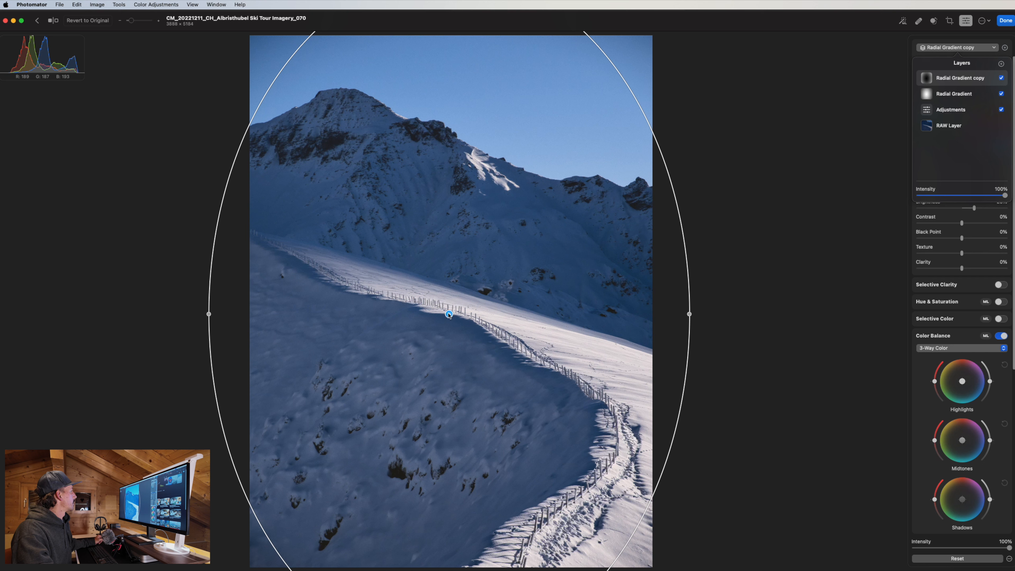
Nudge the copied gradient's ellipse slightly up-right and begin renaming the copy layer.
drag(448, 314, 452, 306)
click(972, 47)
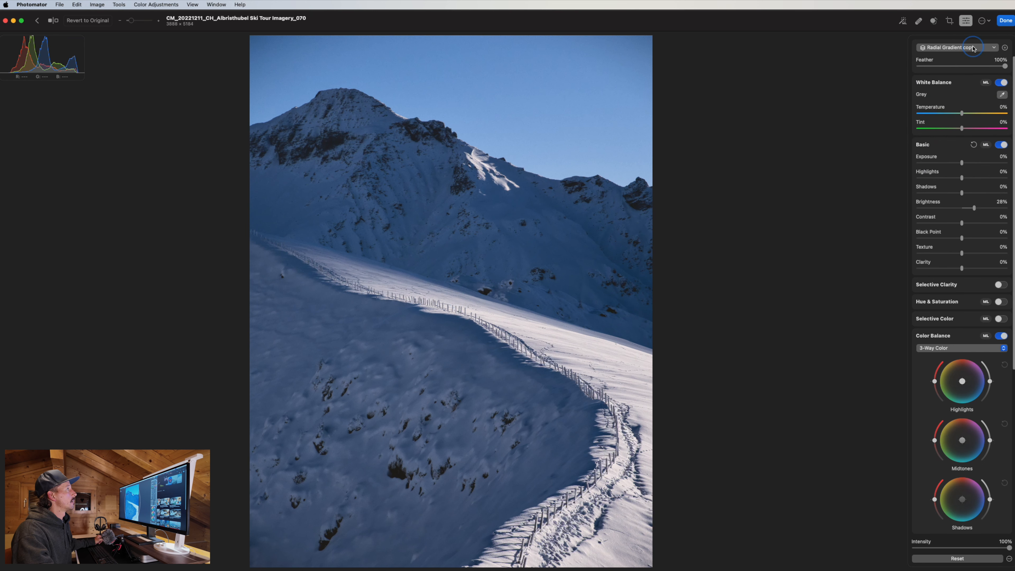
double_click(967, 78)
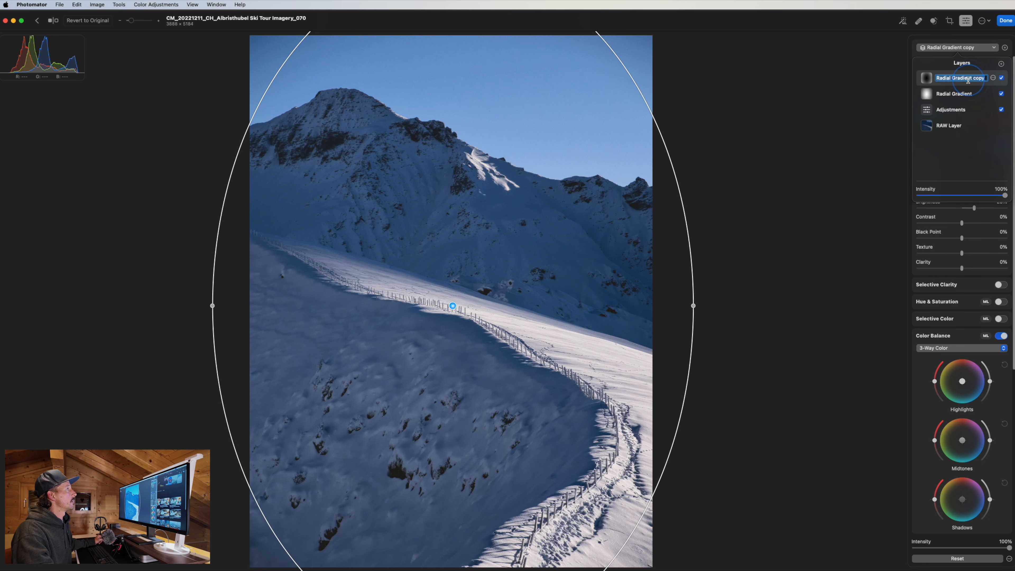
Rename the copied gradient layer to 'Outer Radial'.
click(995, 78)
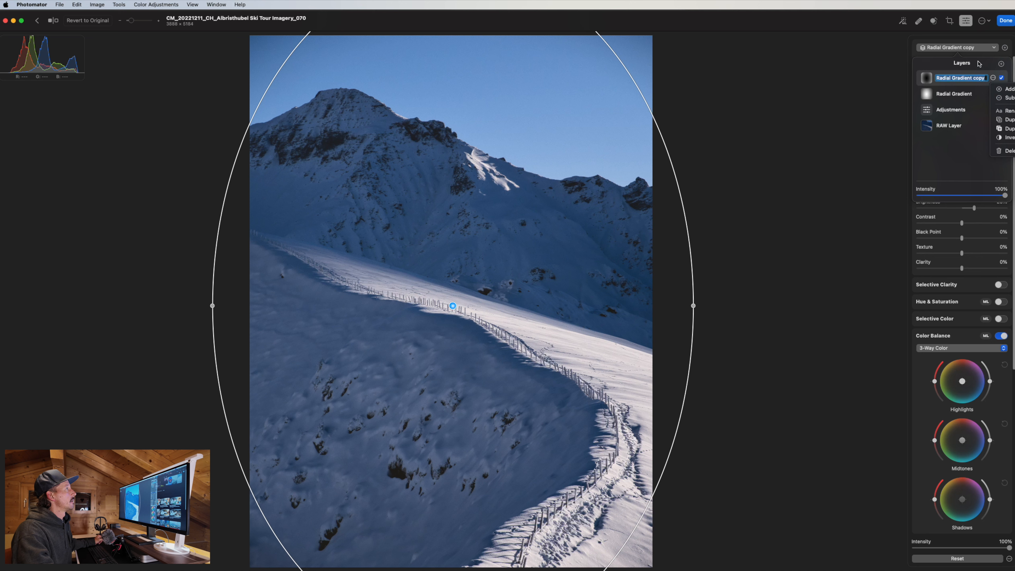
click(958, 67)
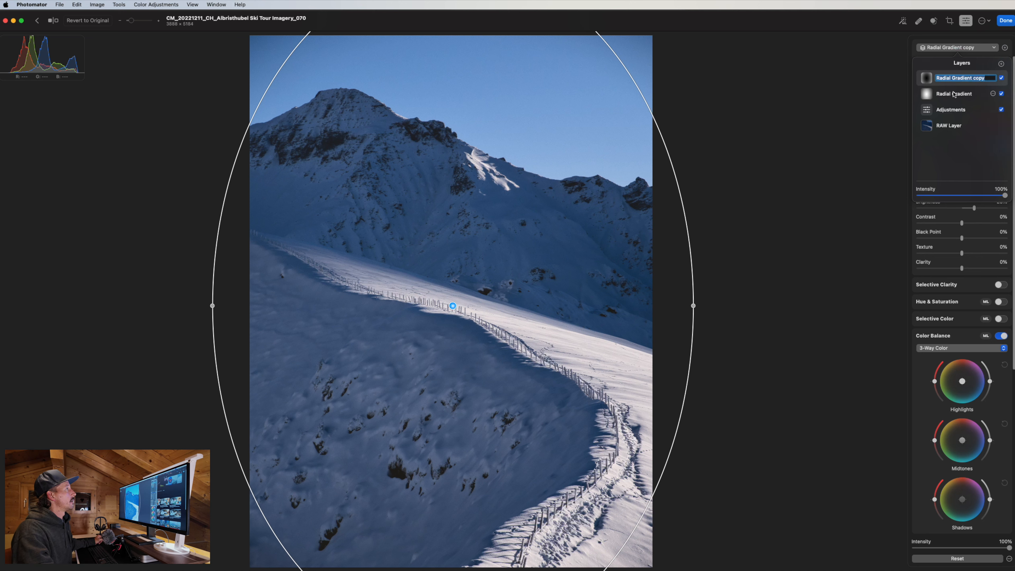
text(O)
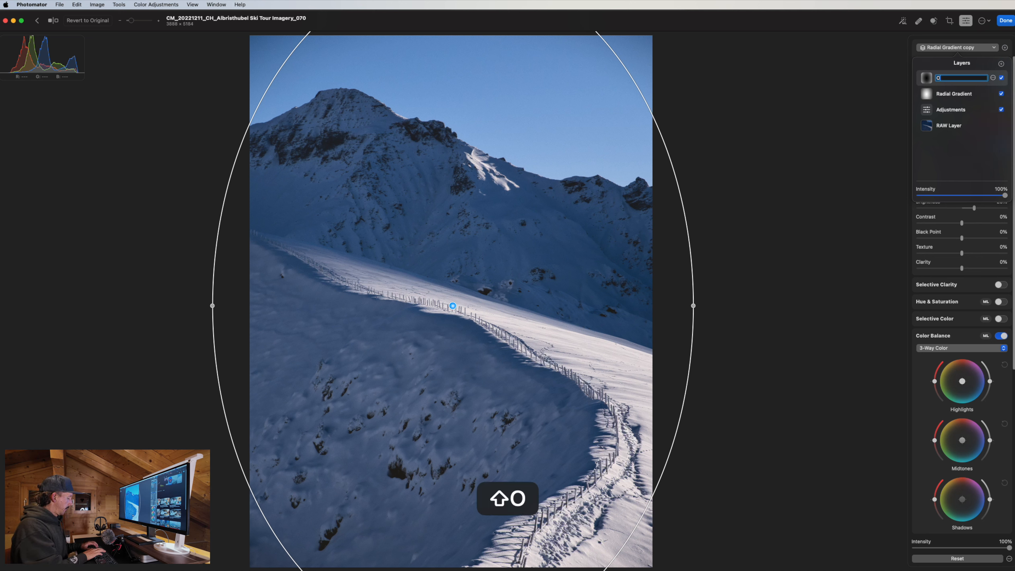
text(uter R)
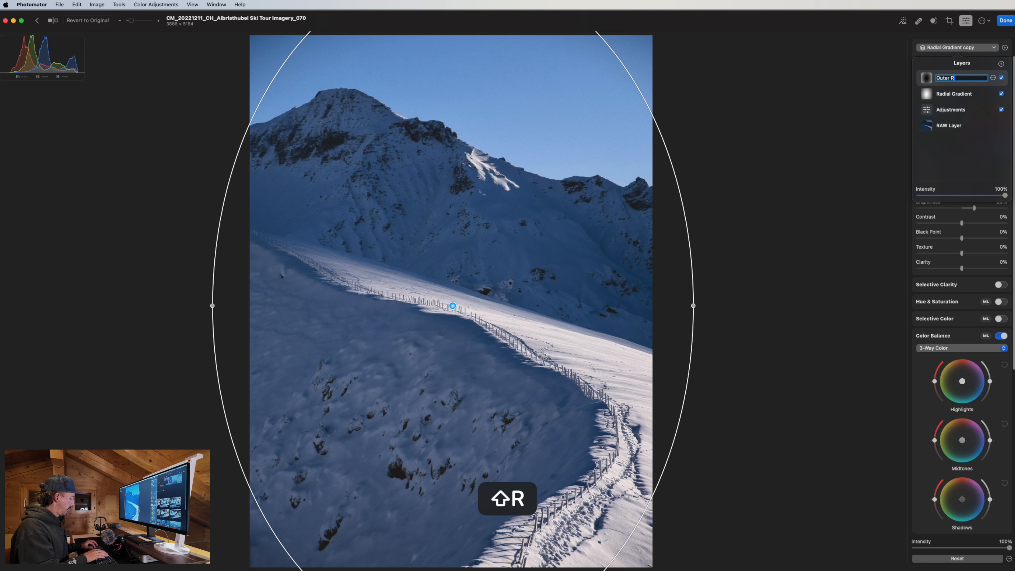
text(aial)
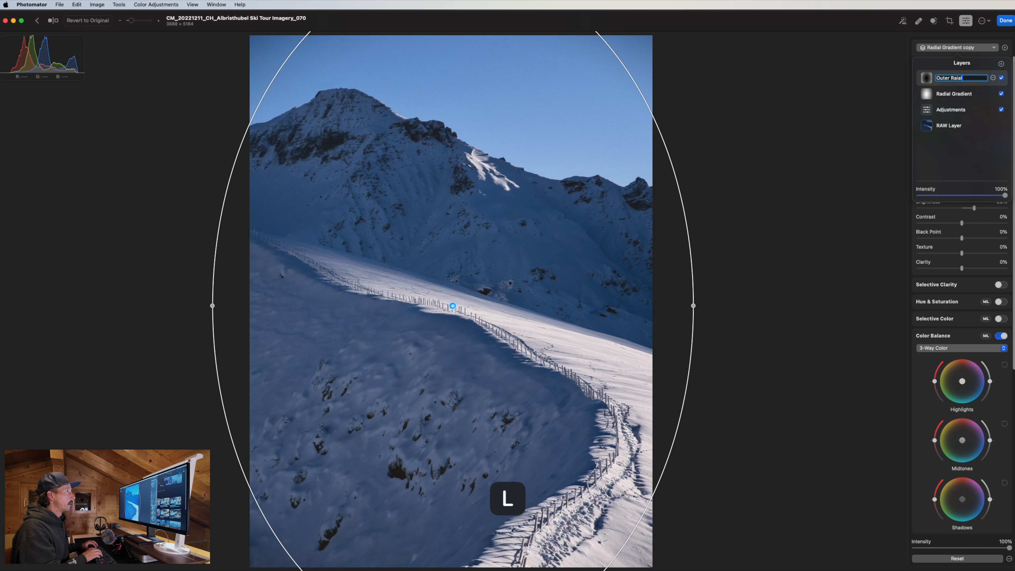
key(BackSpace)
key(BackSpace)
key(BackSpace)
text(dial)
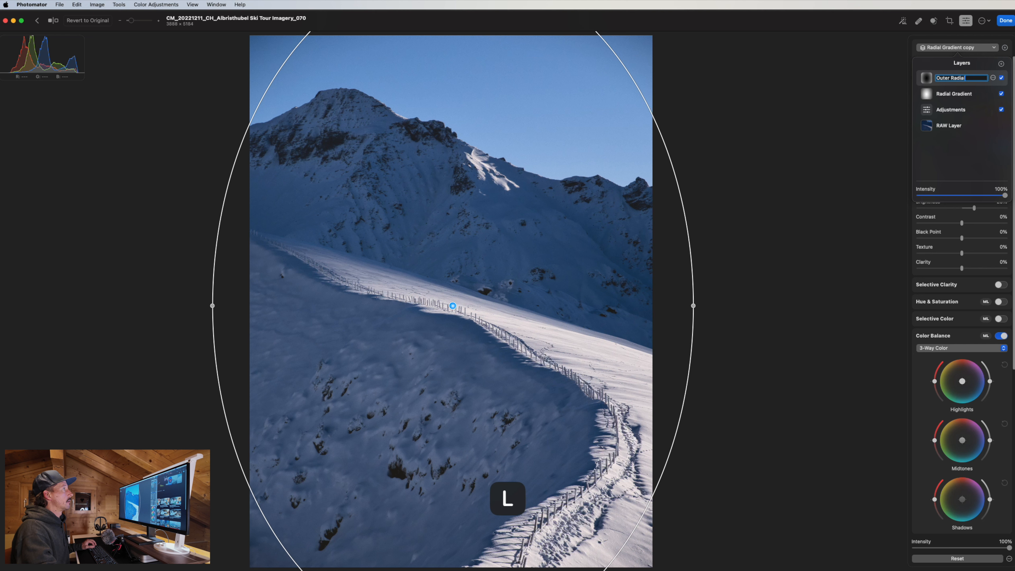
click(954, 93)
Rename the original gradient layer 'Inner Radial Gradient', then select Outer Radial.
double_click(955, 94)
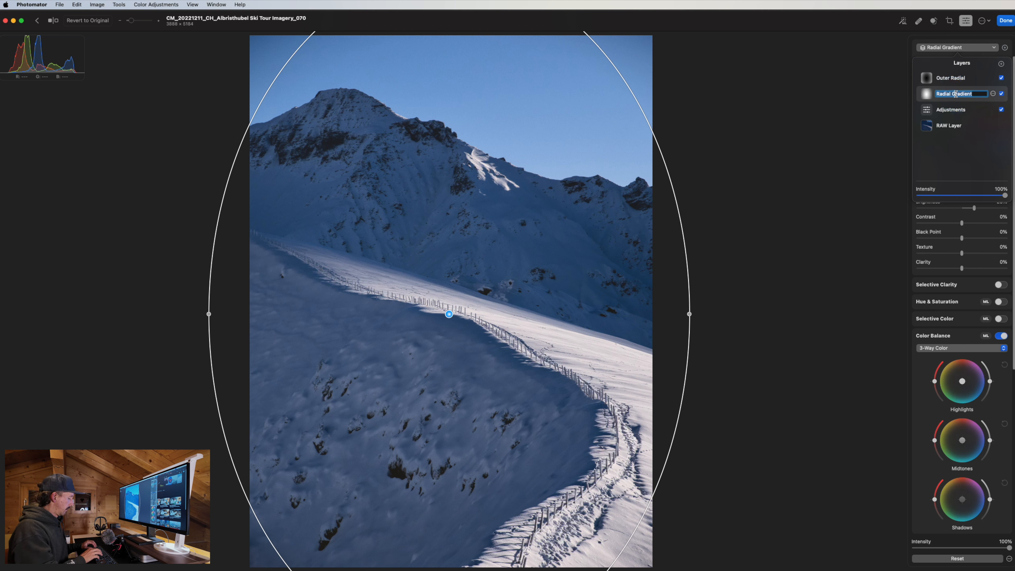
key(Left)
text(Inn)
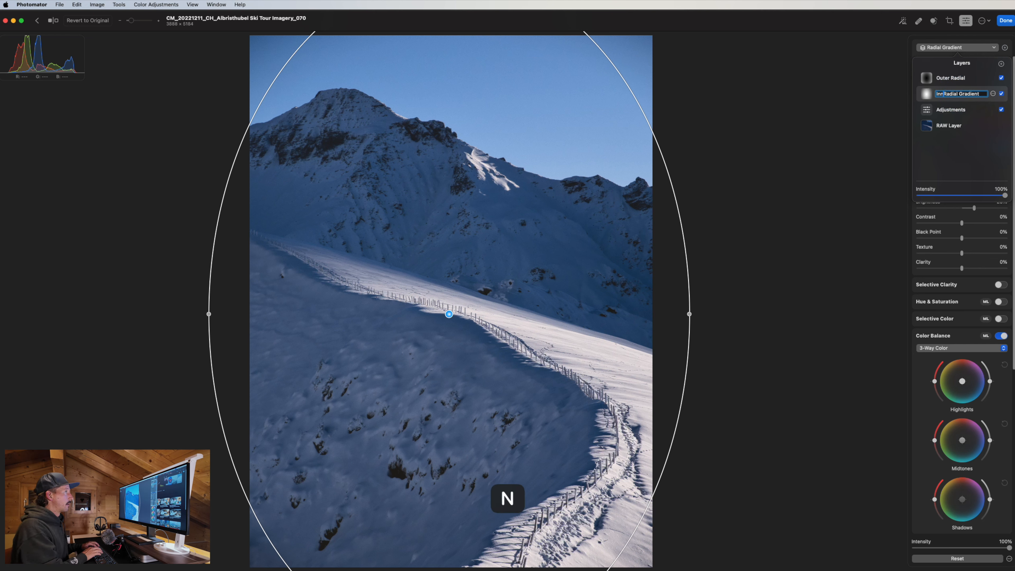
text(er)
key(Return)
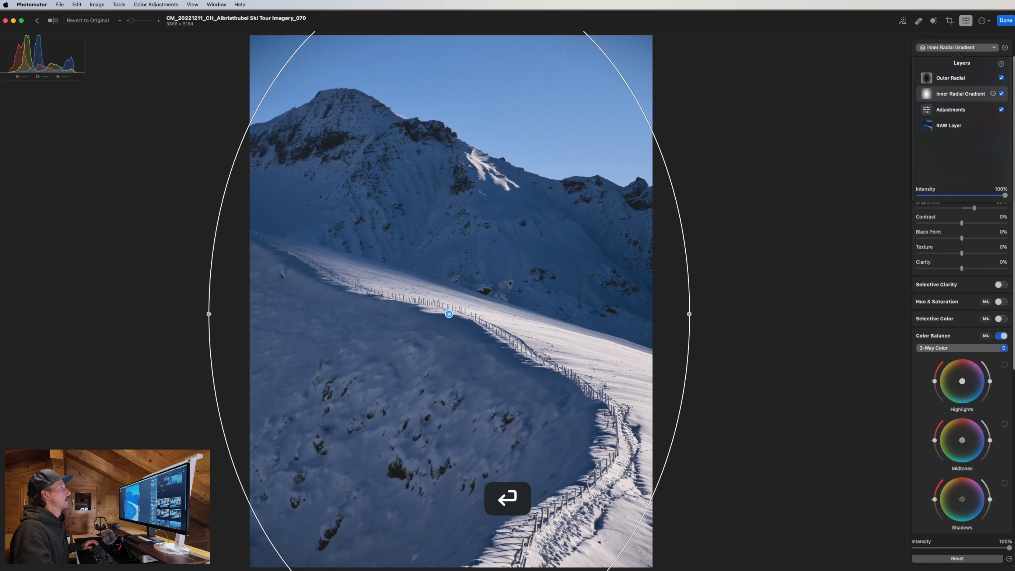
click(968, 77)
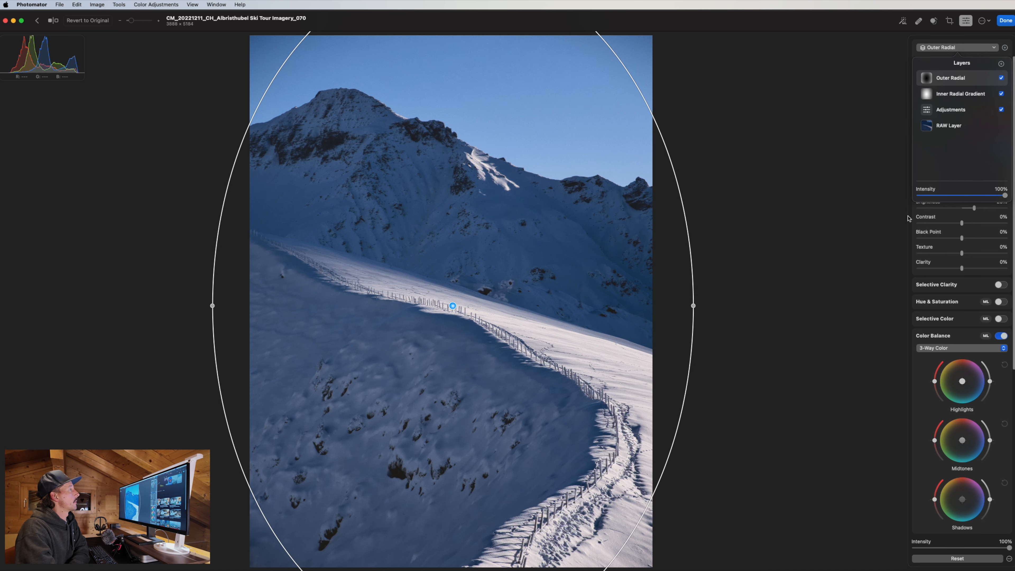
Lower the Outer Radial layer's Basic Brightness to -19%.
click(896, 216)
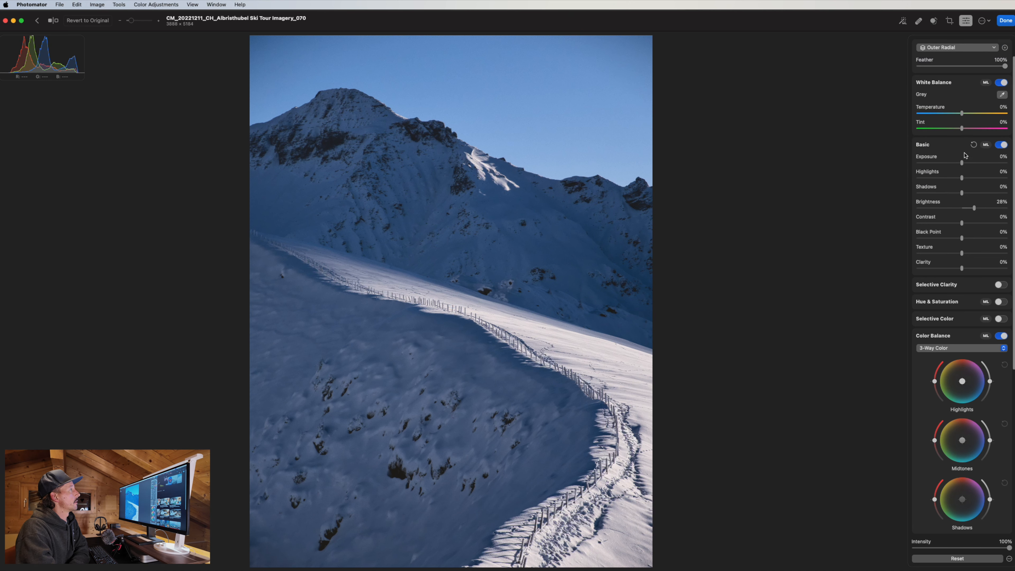
drag(974, 208, 953, 207)
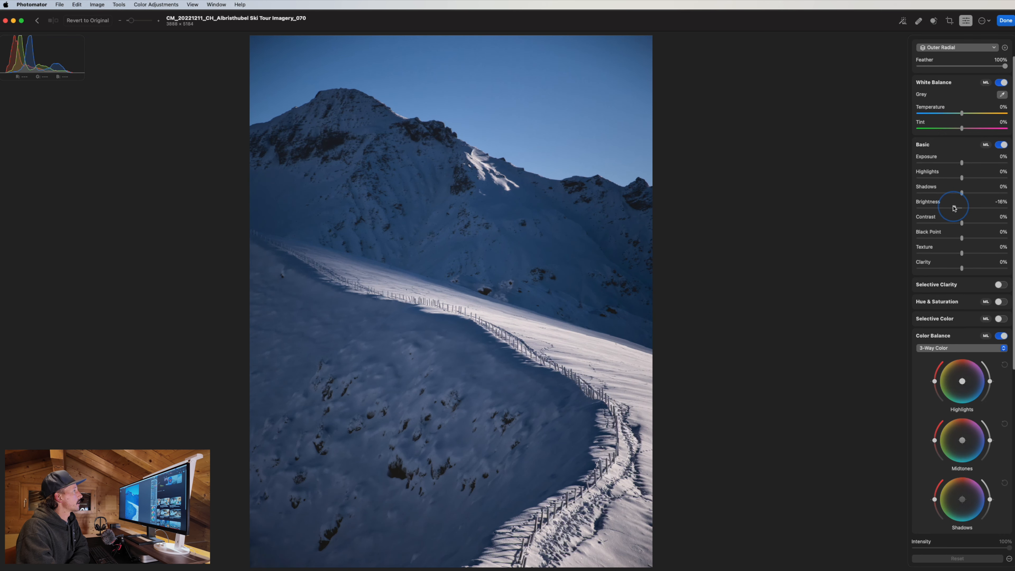
drag(953, 208, 953, 208)
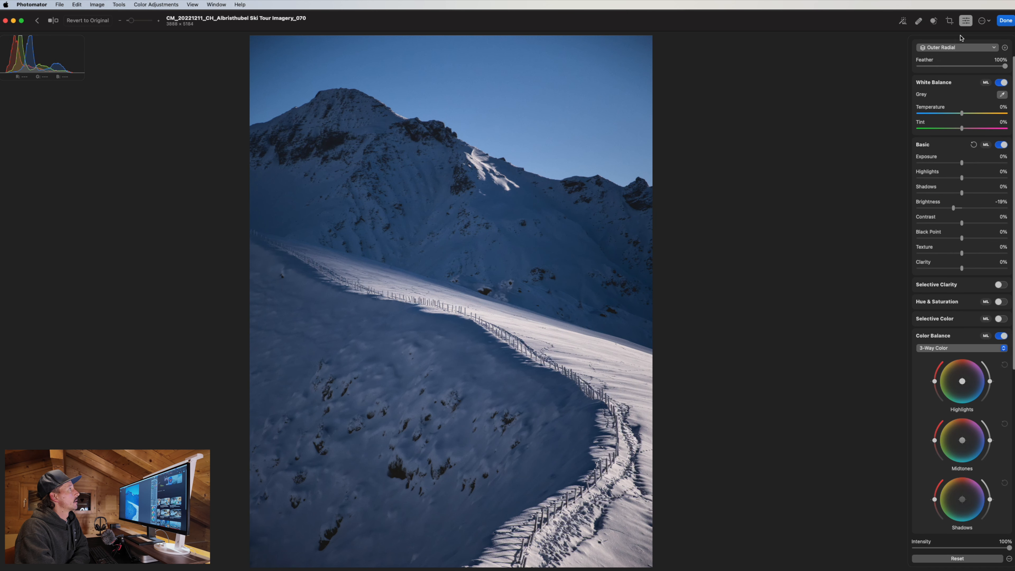
click(961, 47)
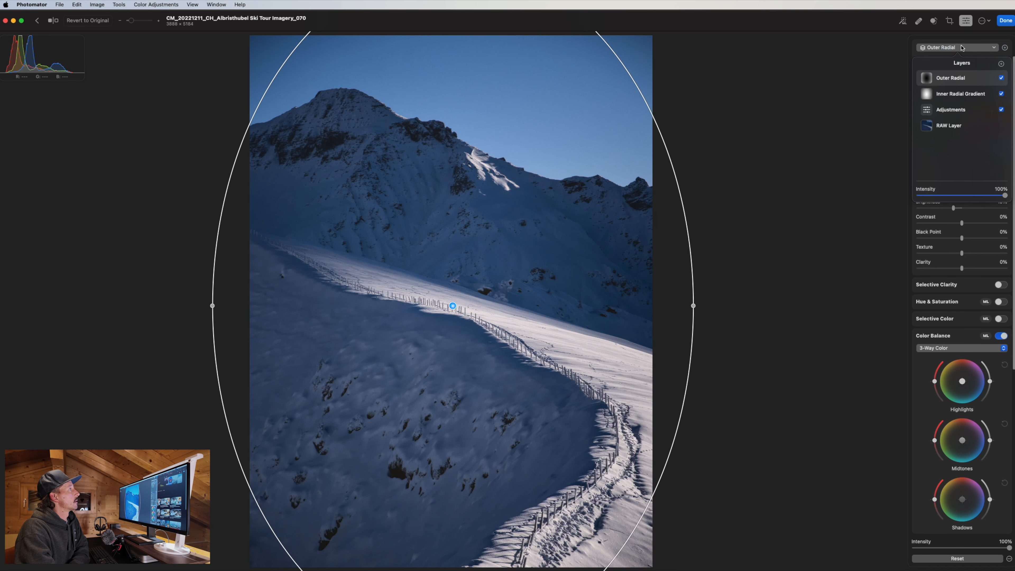
click(1001, 78)
click(1001, 93)
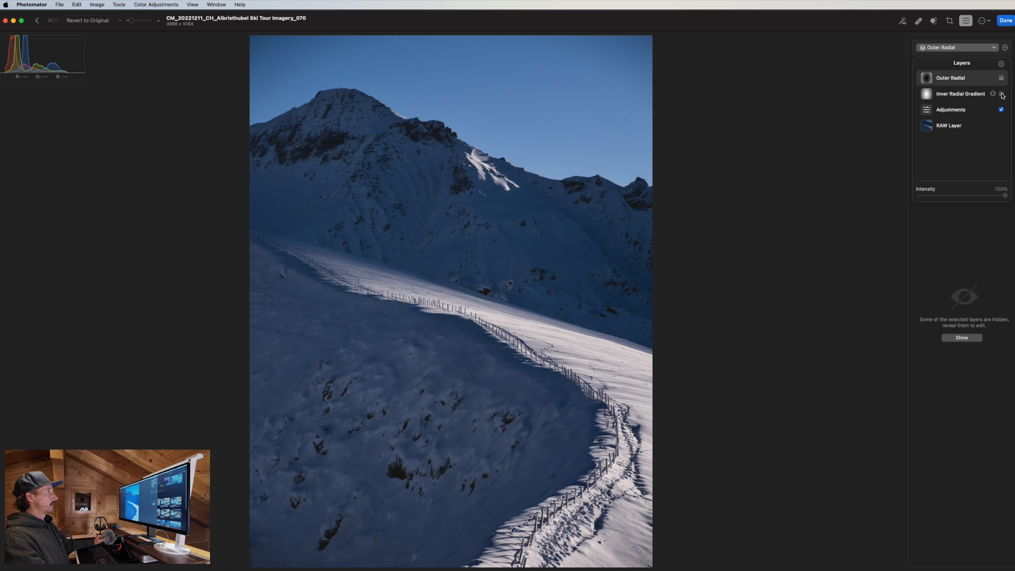
click(1001, 94)
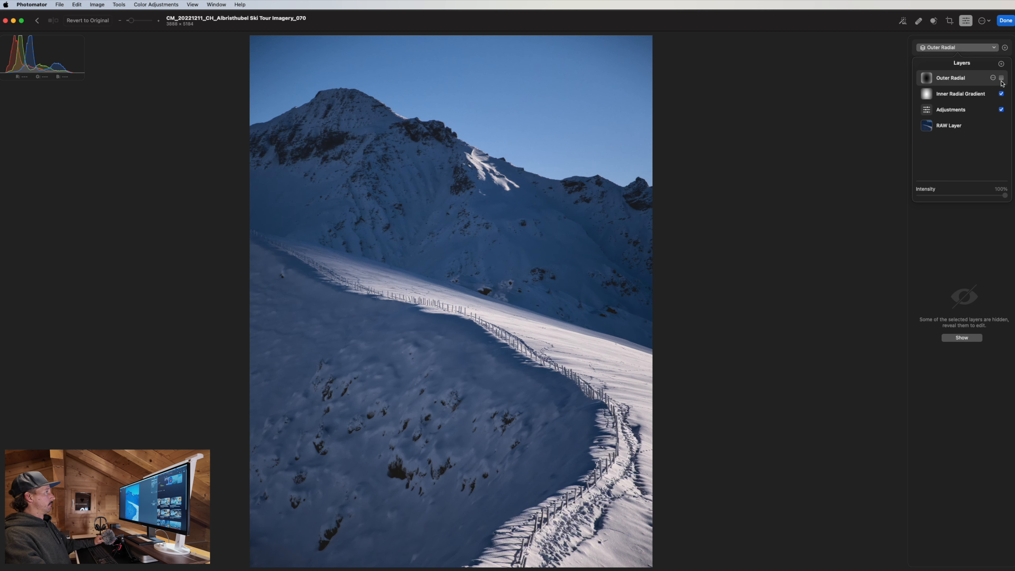
click(1001, 79)
click(808, 154)
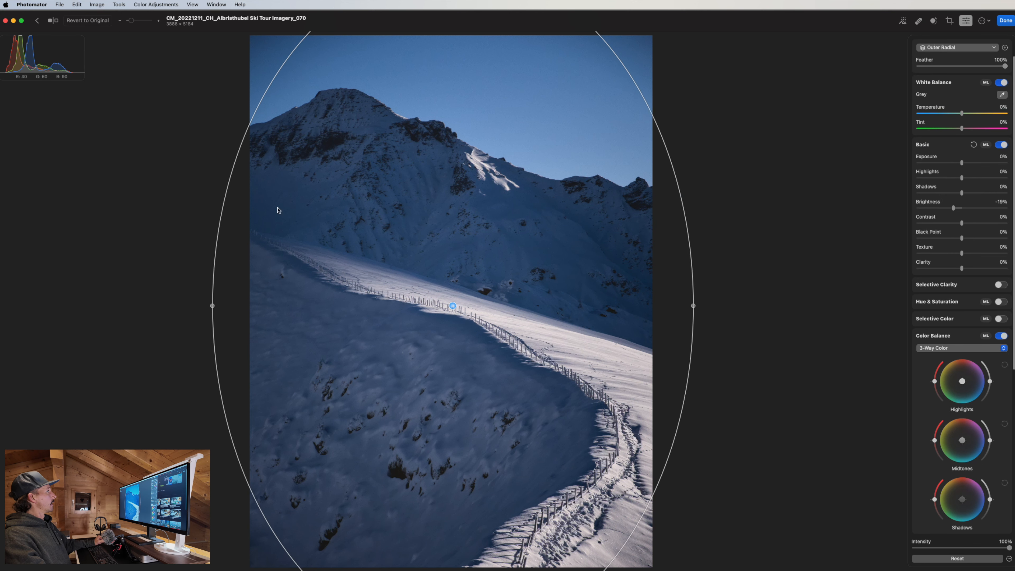
click(977, 48)
click(966, 125)
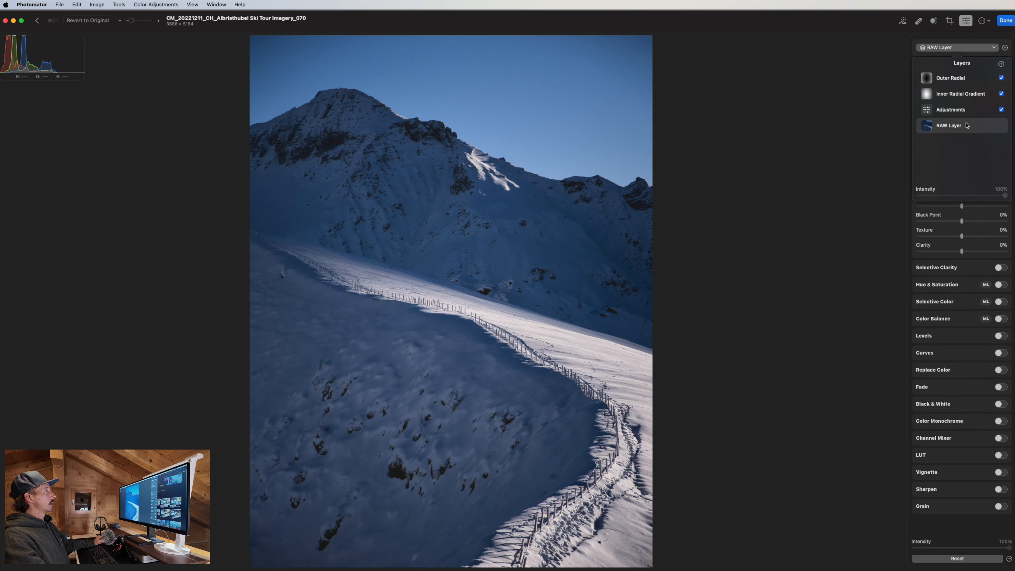
click(820, 143)
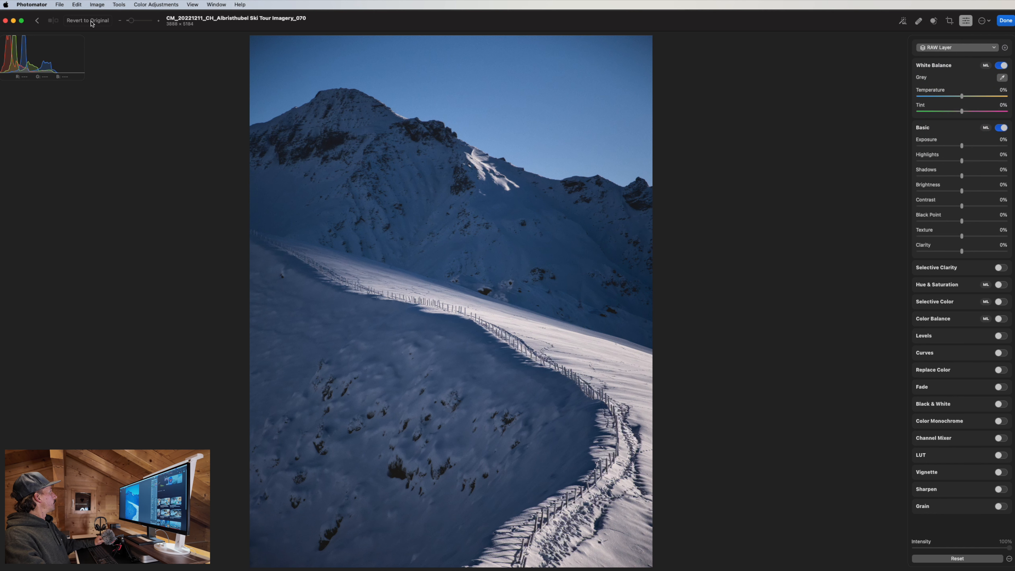
click(956, 48)
click(961, 81)
click(819, 103)
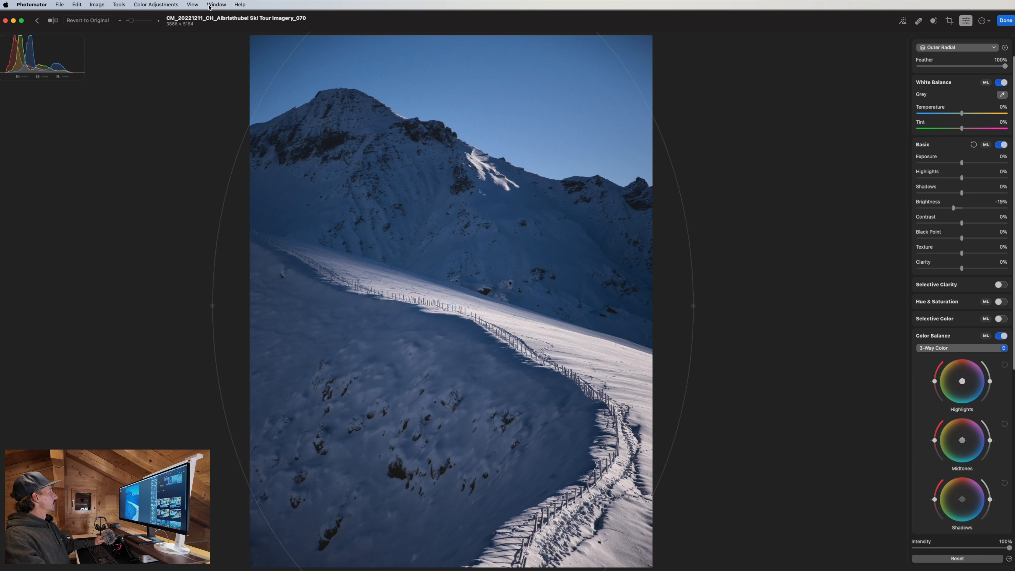
click(51, 21)
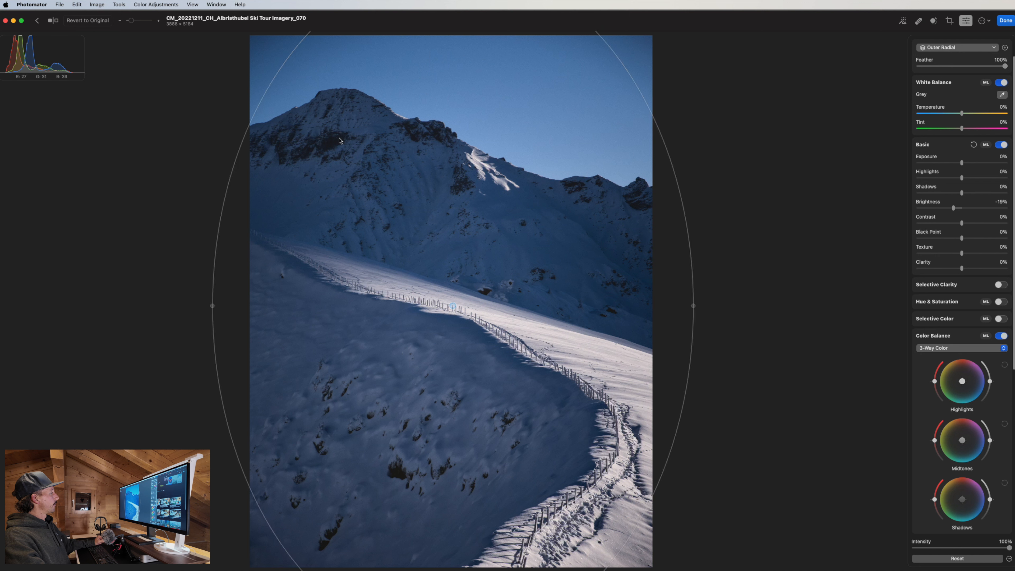
click(974, 50)
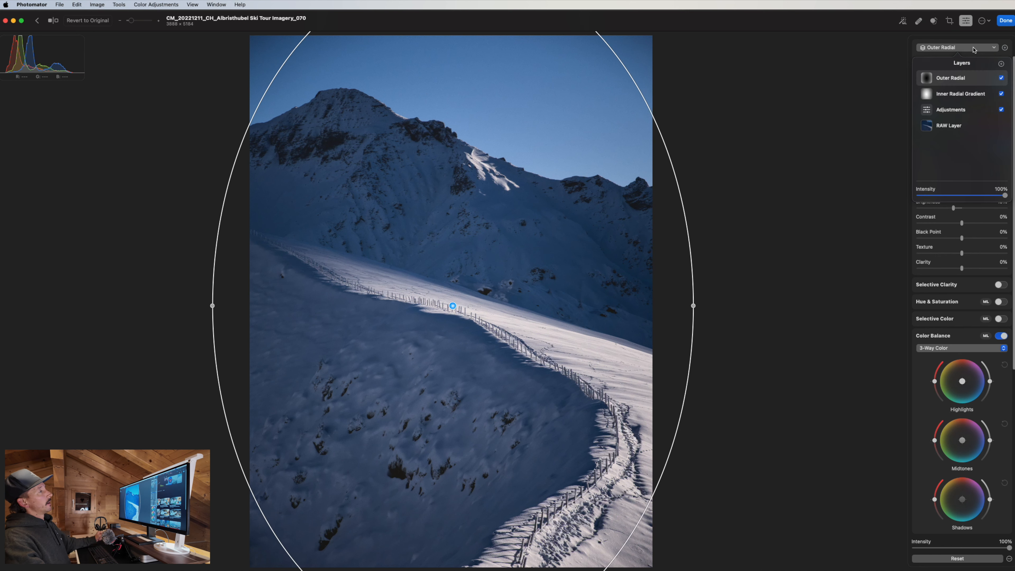
click(971, 127)
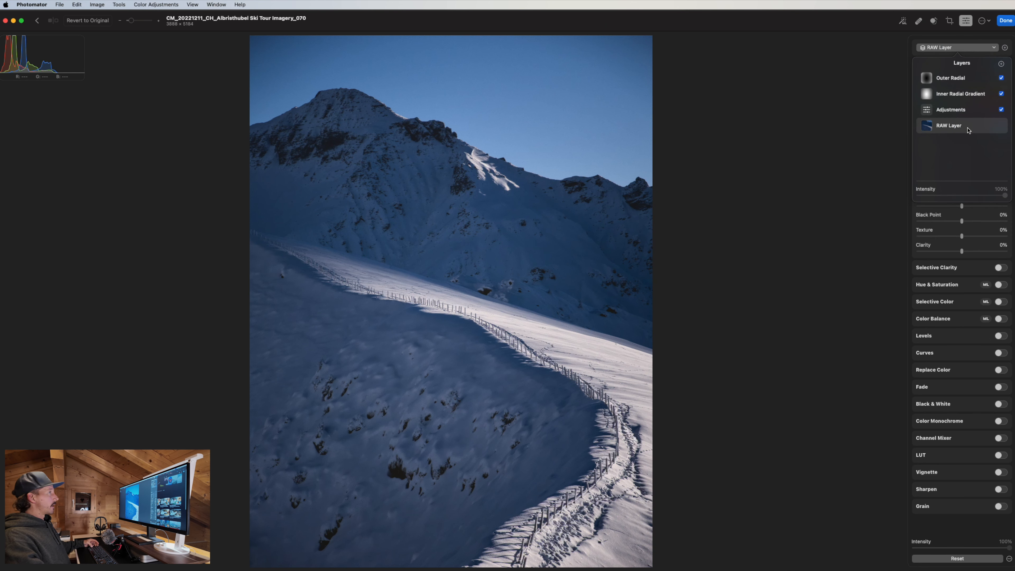
shift+click(959, 76)
shift+click(958, 119)
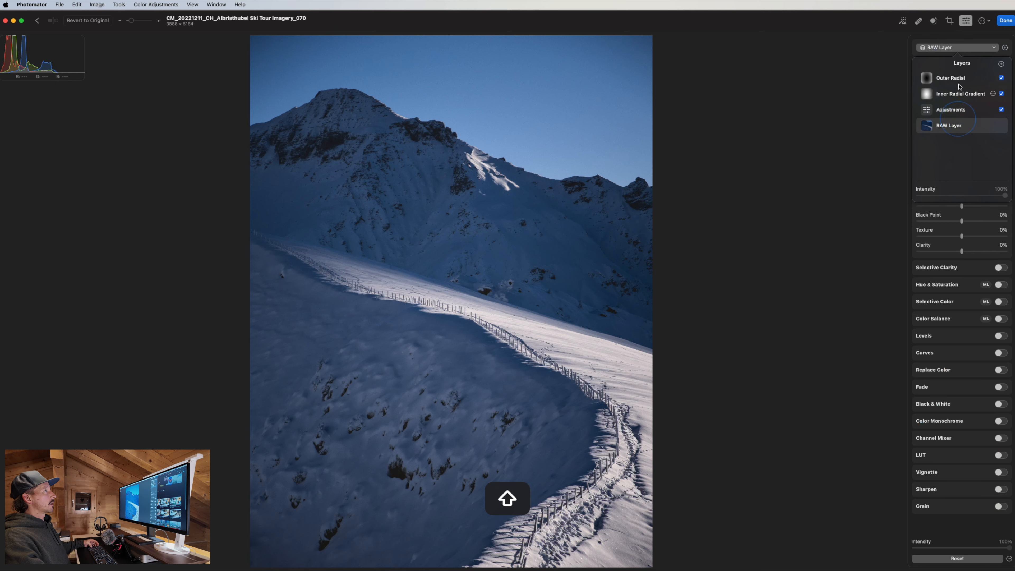
shift+click(959, 80)
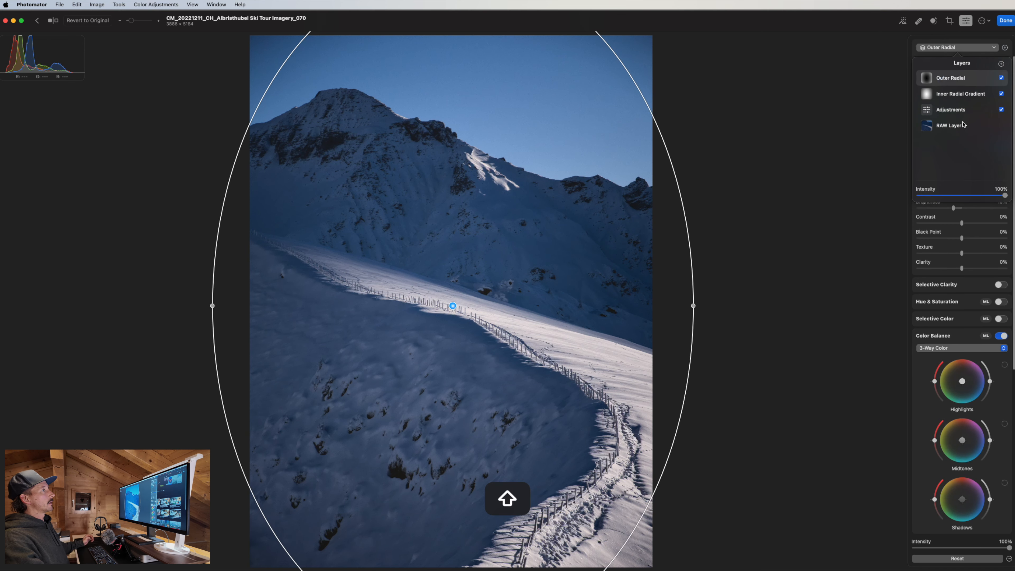
click(982, 50)
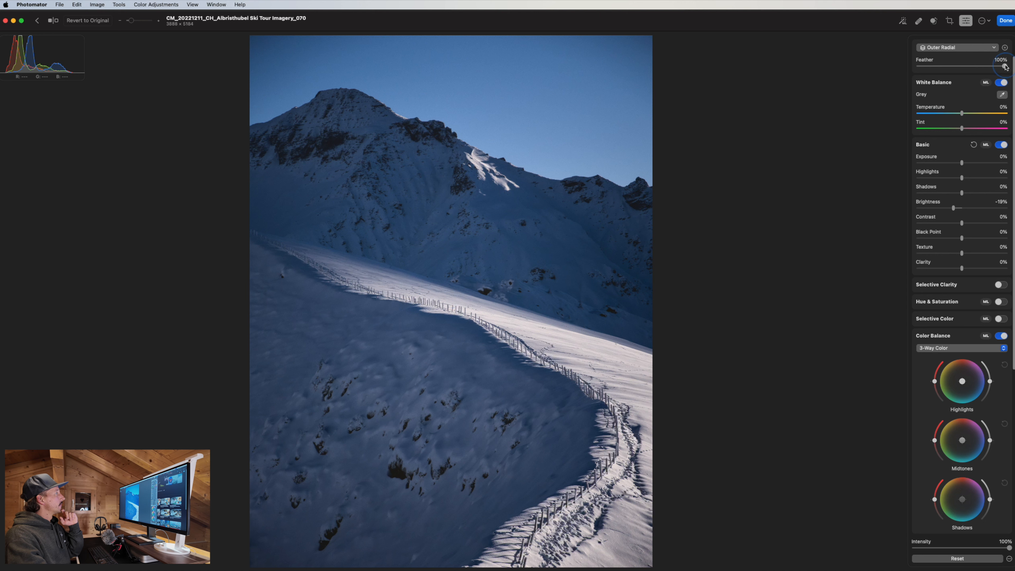
Set Outer Radial feather to 82%, enable Hue & Saturation, trial -100% saturation, then reset to 0%.
mouse_move(1005, 67)
mouse_down()
mouse_move(899, 68)
mouse_move(1012, 63)
mouse_up()
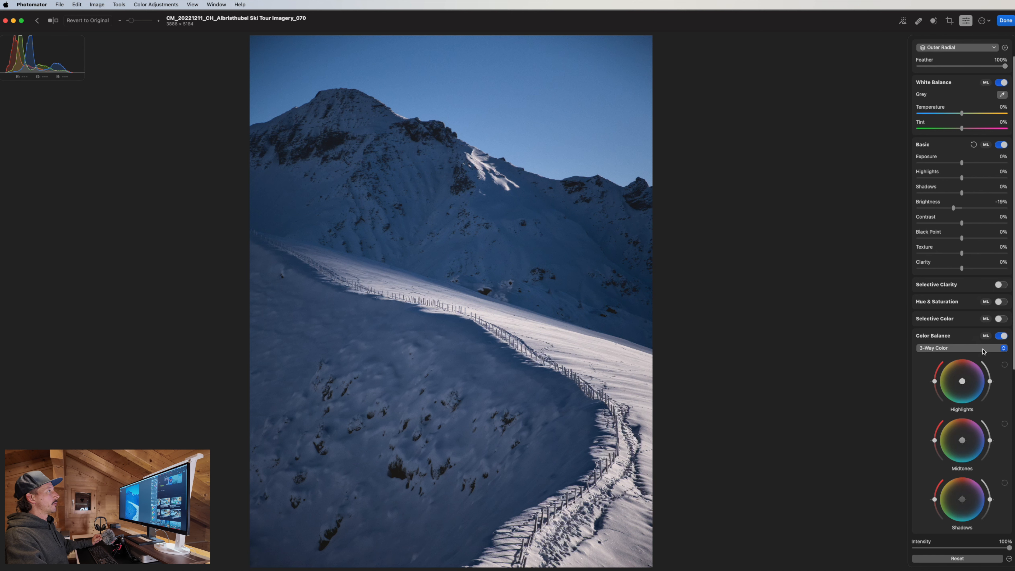
scroll(994, 315, down, 3)
click(1000, 266)
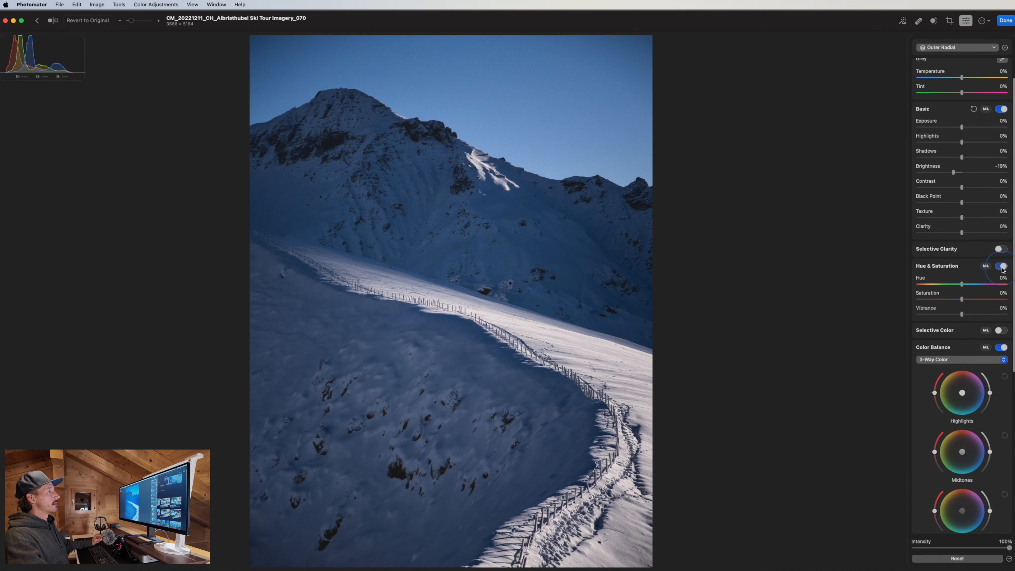
drag(962, 299, 940, 304)
double_click(942, 300)
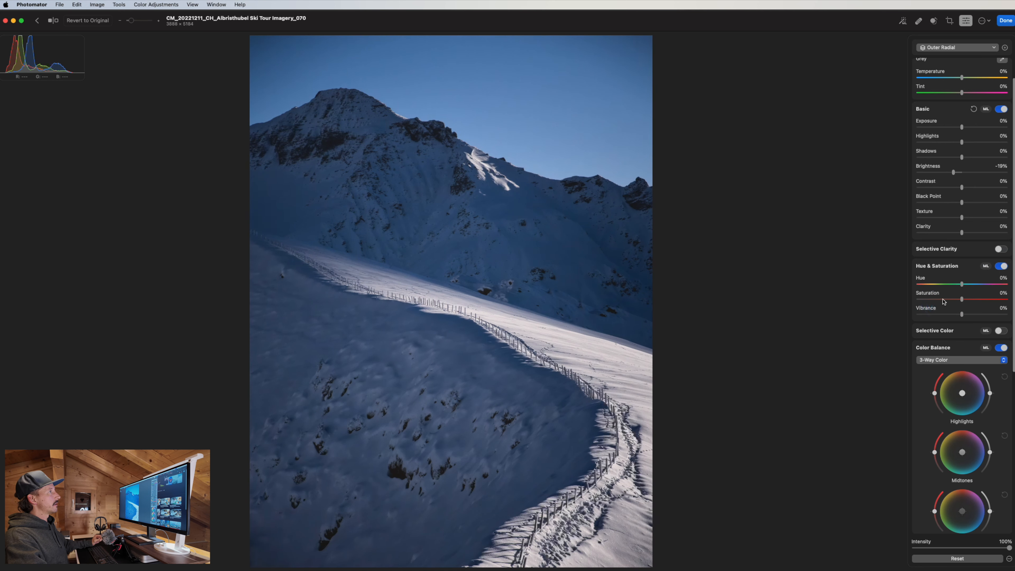
click(957, 48)
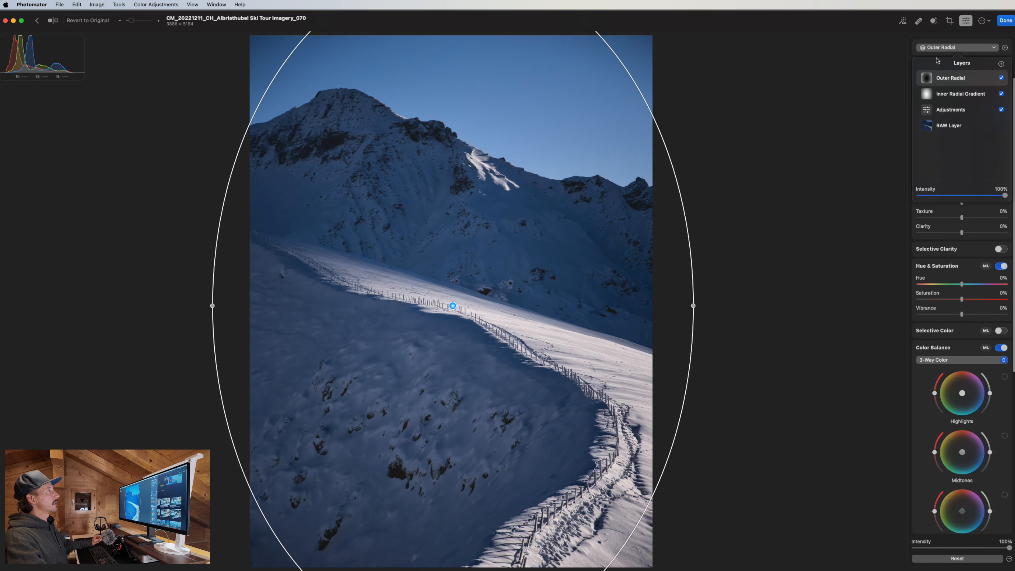
Review the RAW Layer, Adjustments, Inner Radial Gradient and Outer Radial layers' settings.
click(955, 127)
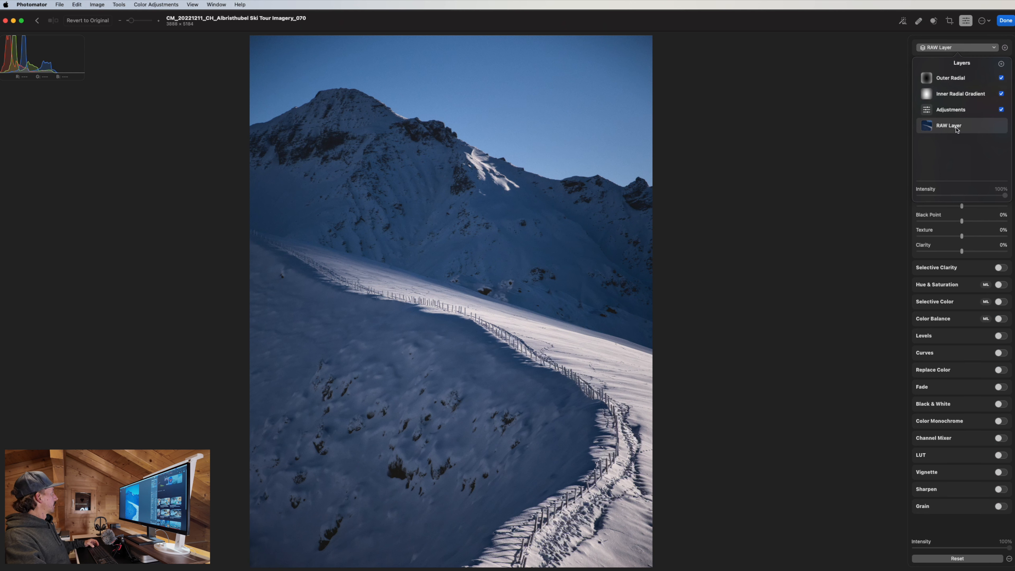
click(962, 114)
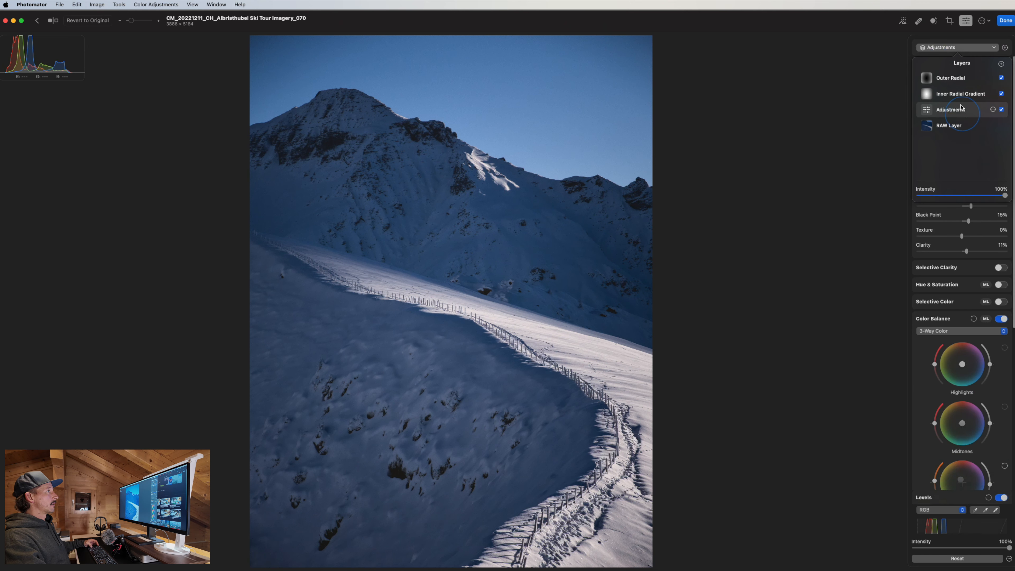
click(959, 82)
click(955, 126)
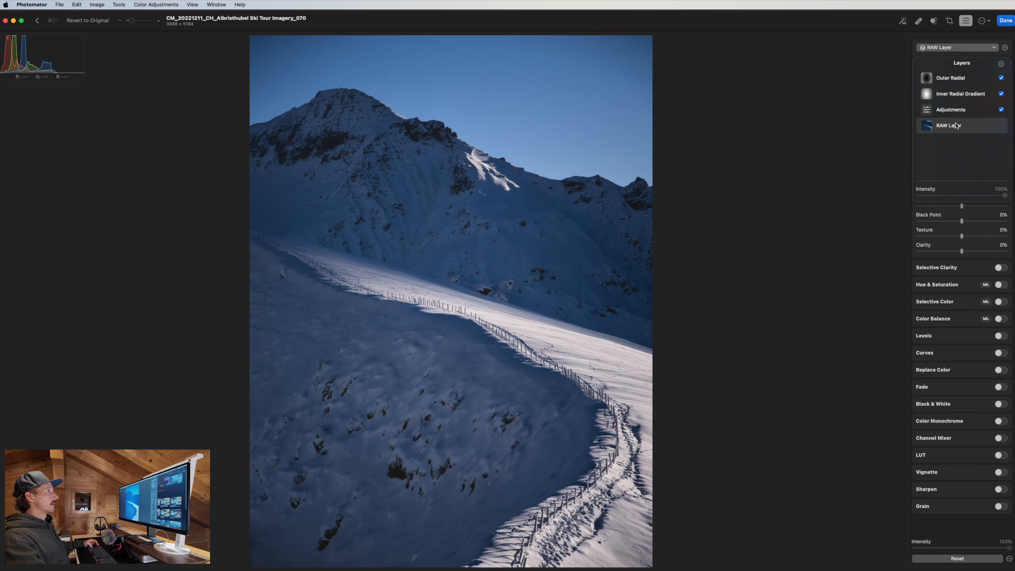
click(958, 110)
click(959, 93)
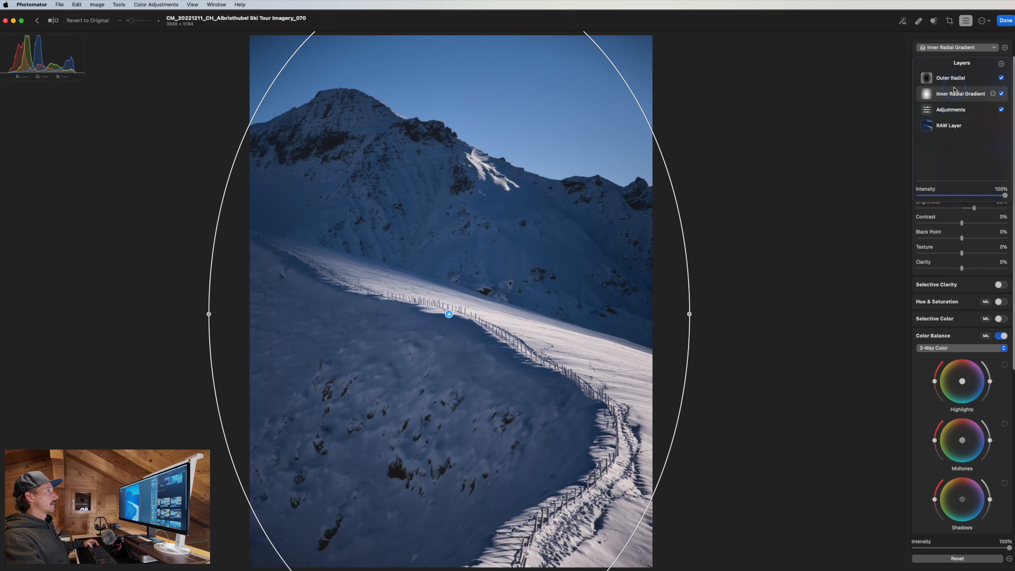
click(959, 78)
click(993, 78)
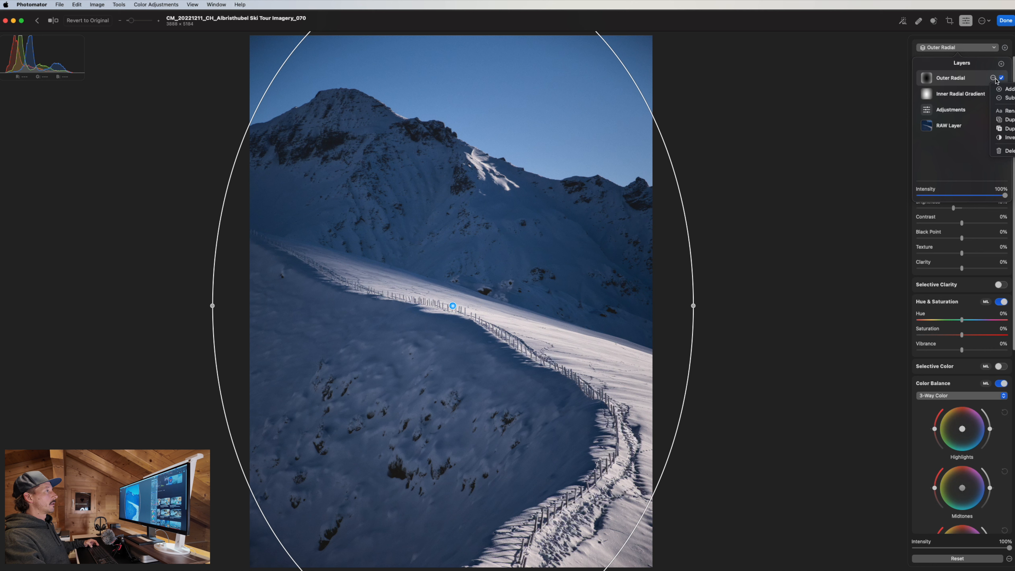
click(966, 160)
Recheck the layers, then select the RAW Layer and bring up the add-new-layer choices.
shift+click(950, 107)
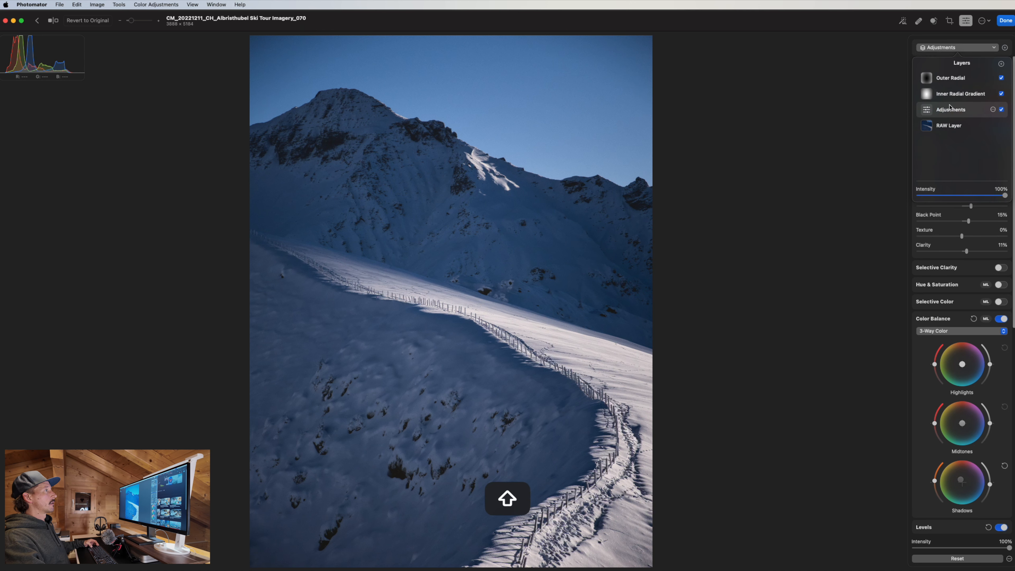
click(954, 126)
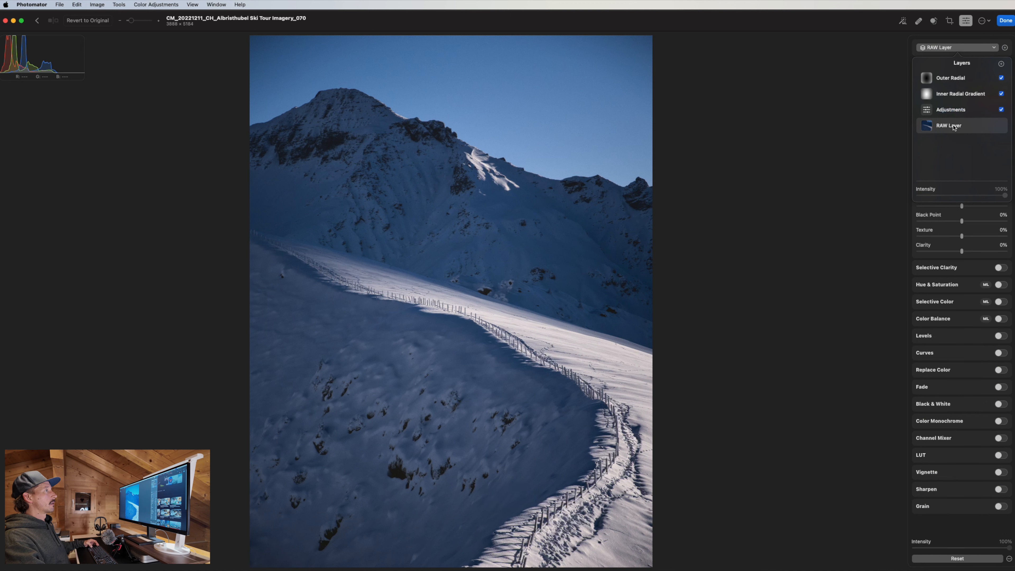
click(954, 110)
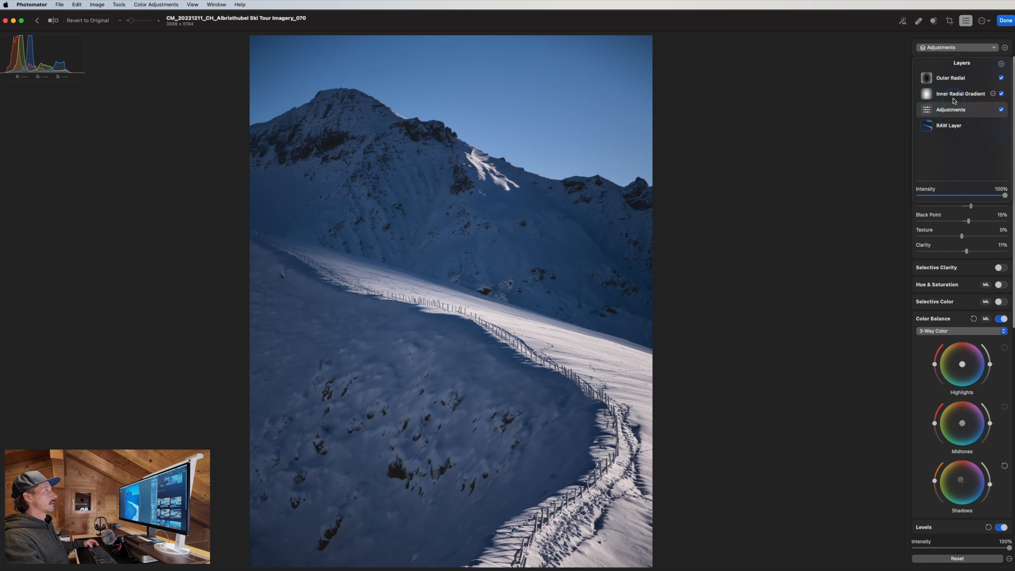
click(950, 78)
click(917, 38)
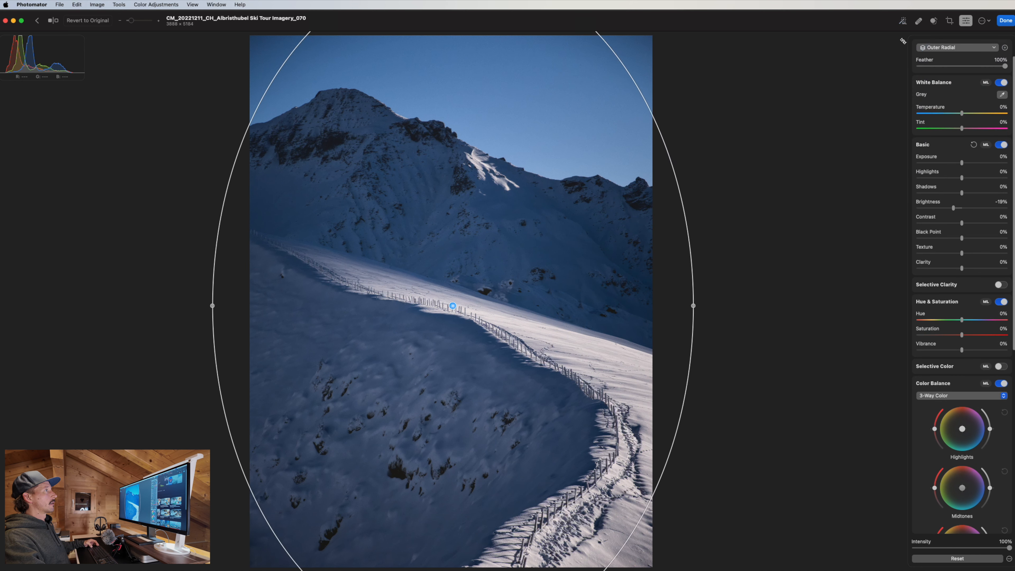
click(947, 47)
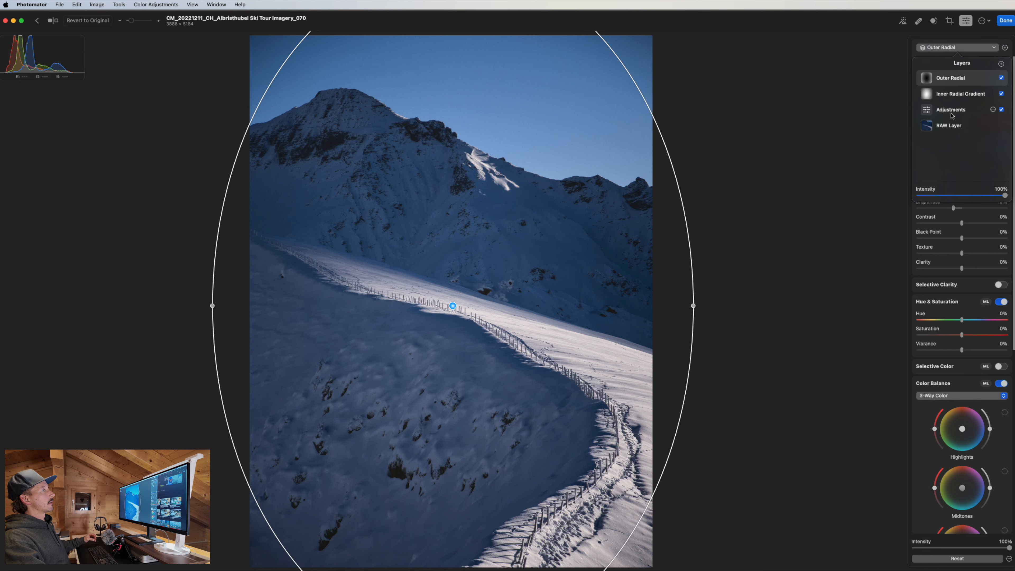
click(959, 124)
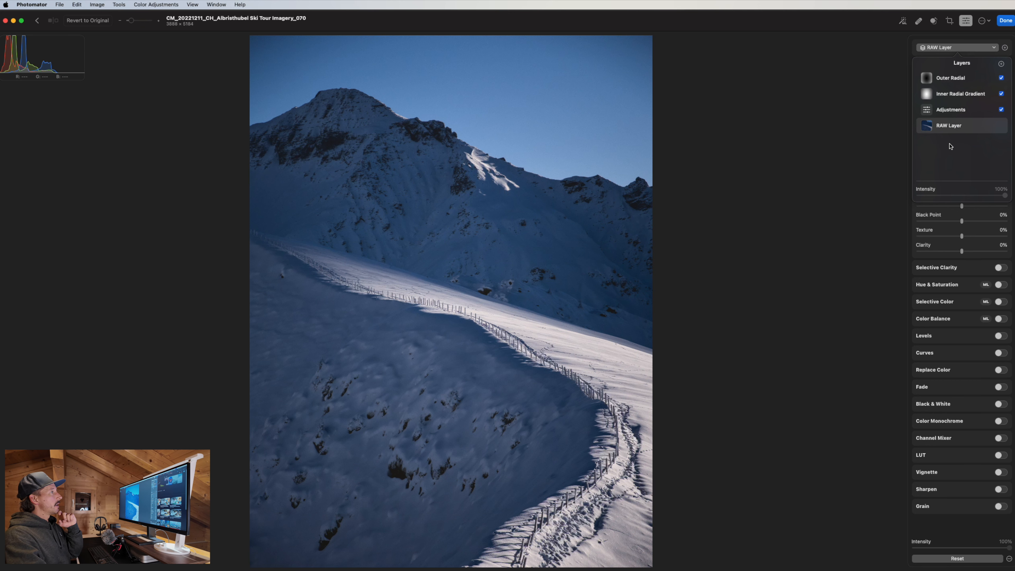
click(1000, 65)
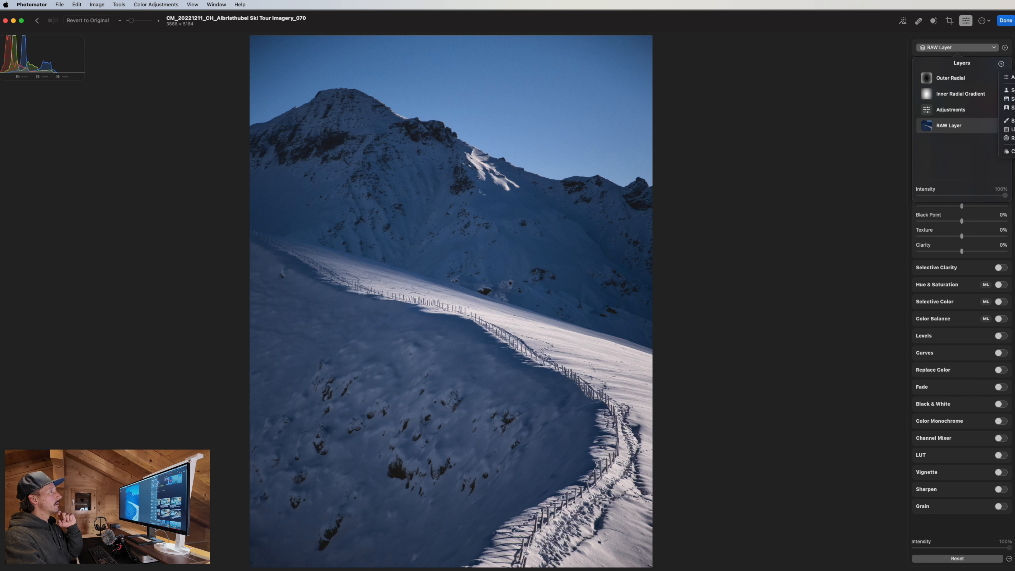
Add a second Adjustments layer and drag it to the top of the stack, above Outer Radial.
click(1007, 76)
drag(943, 126, 943, 76)
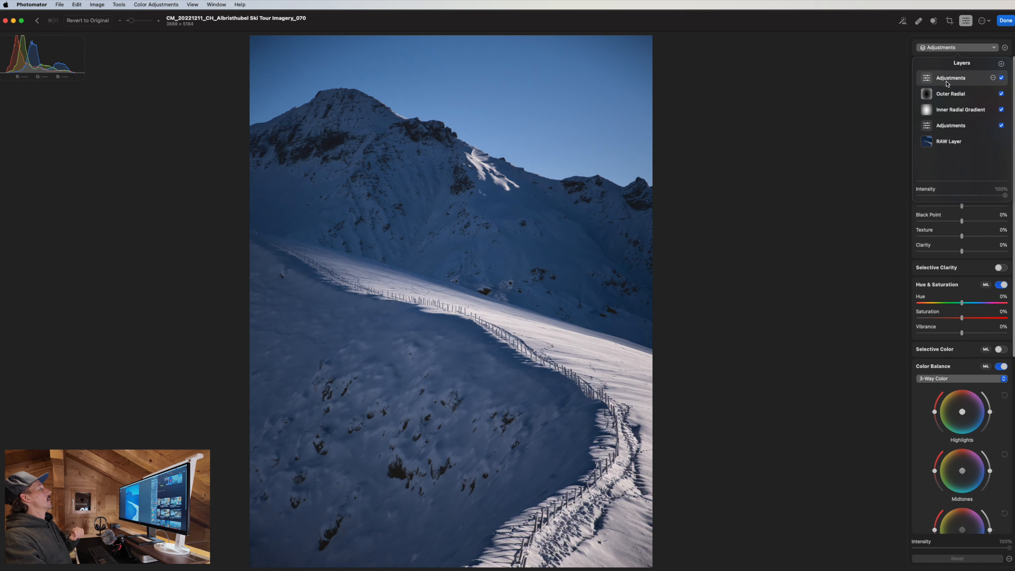
click(948, 146)
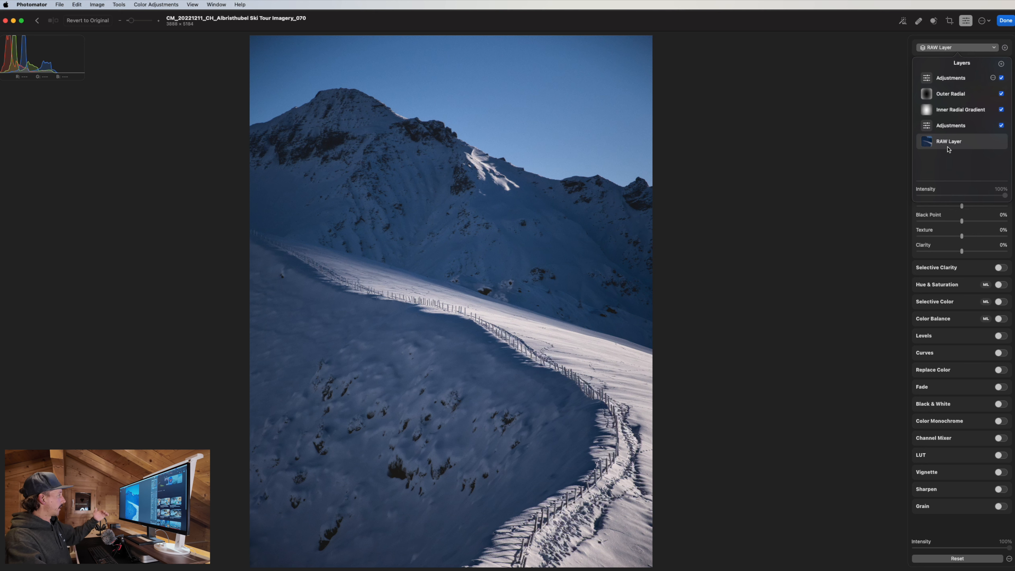
On the top Adjustments layer, switch off Levels, Color Balance, Hue & Saturation and White Balance.
click(951, 79)
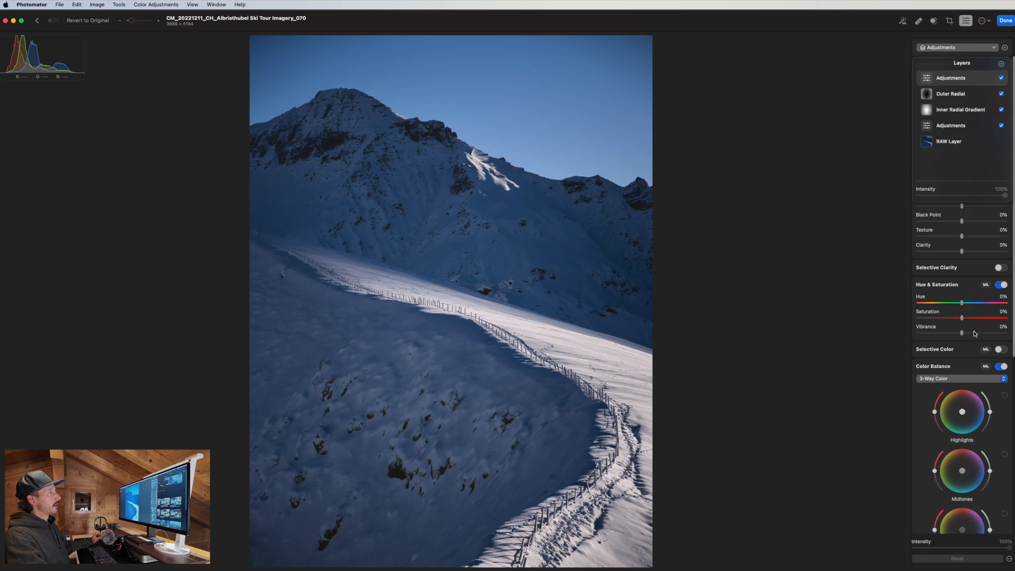
scroll(984, 436, down, 5)
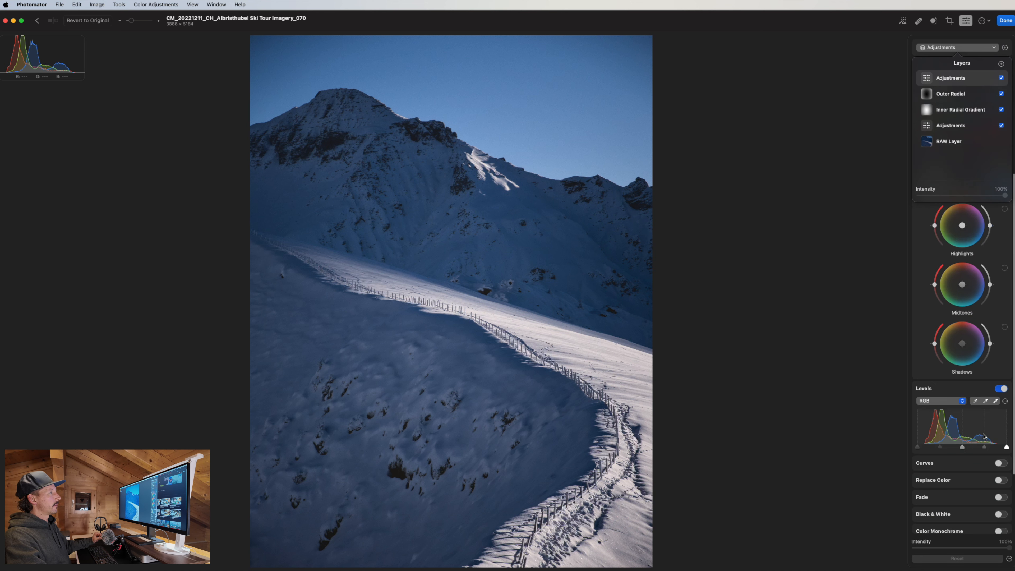
scroll(985, 438, down, 2)
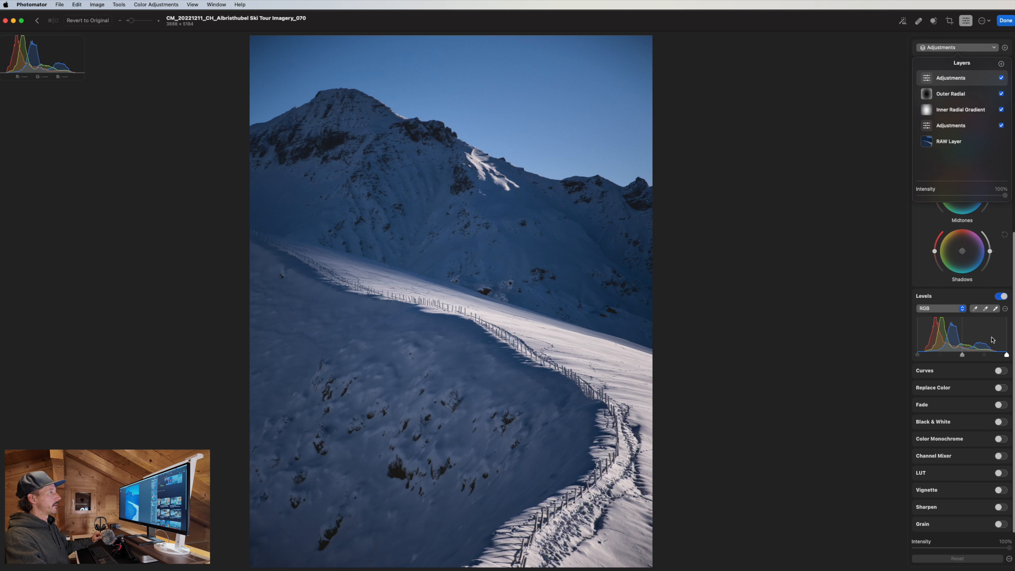
click(1000, 295)
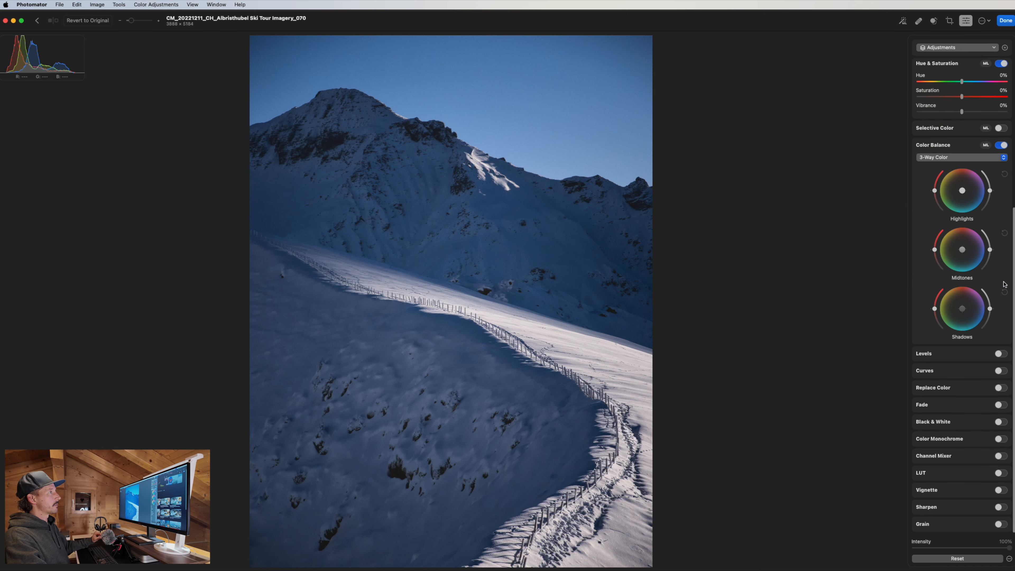
click(1001, 145)
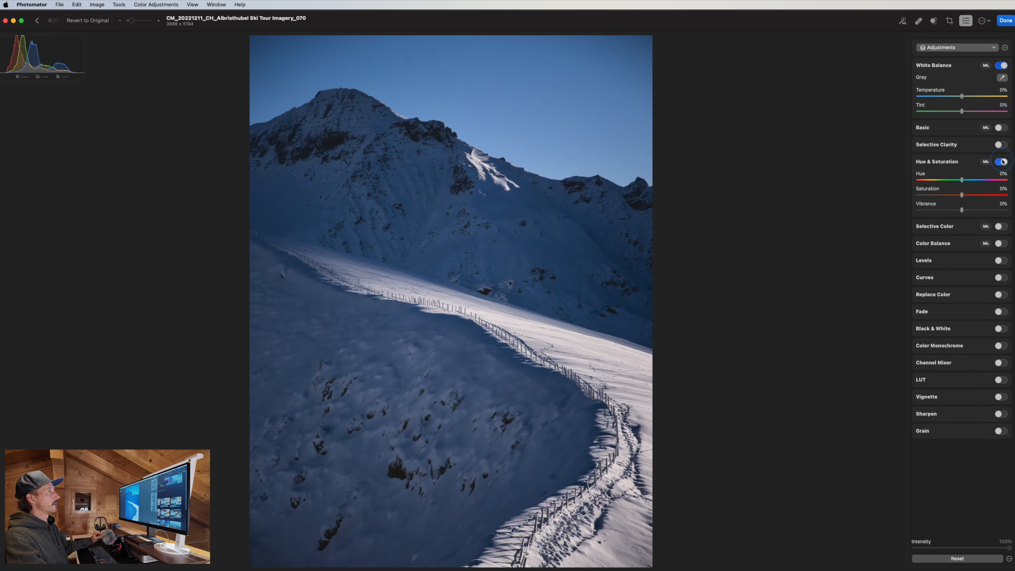
click(1001, 162)
click(1001, 66)
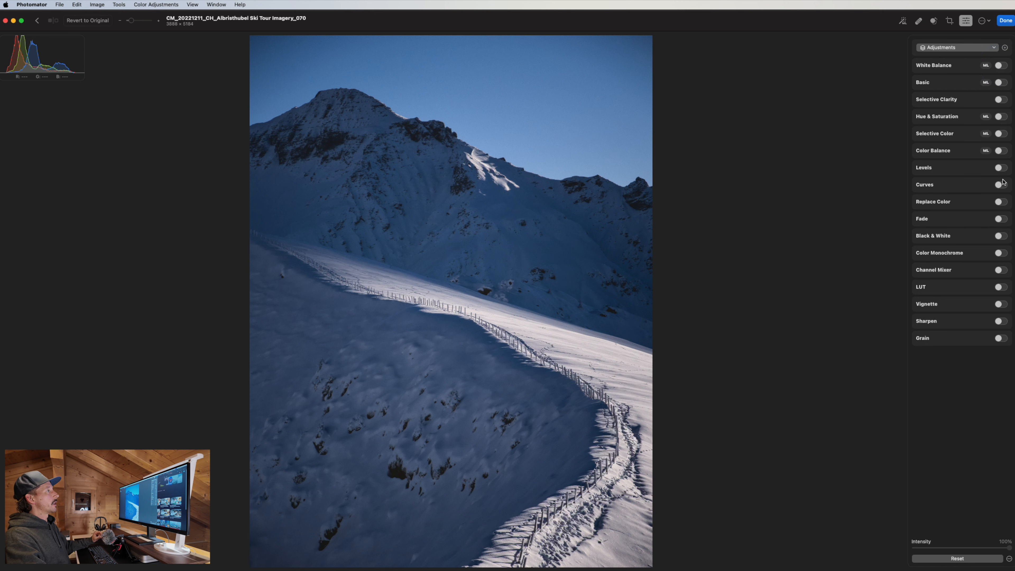
Turn on Black & White with Green at 100% and Tone at -17%, comparing it on and off.
click(999, 236)
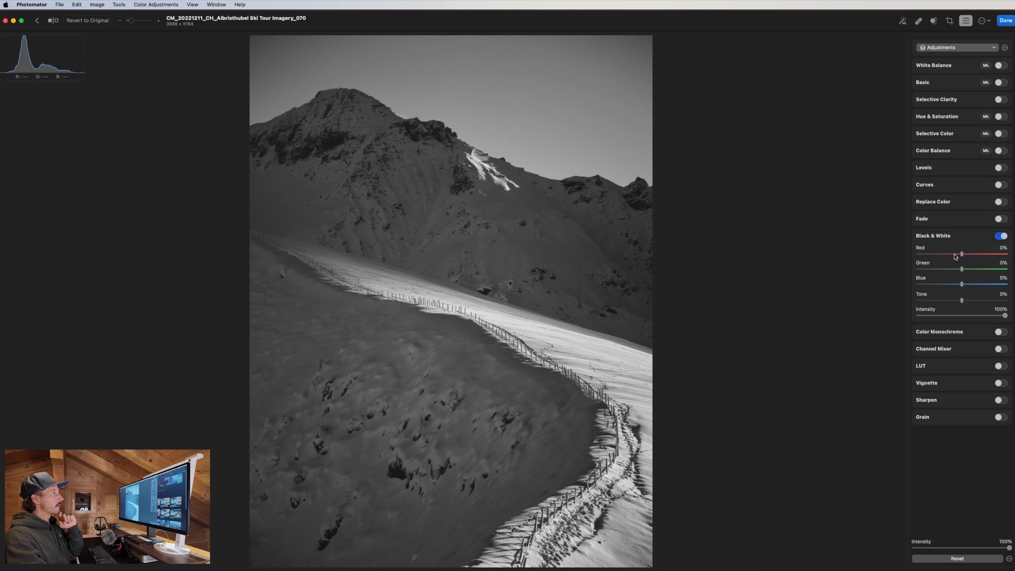
drag(964, 271, 1012, 270)
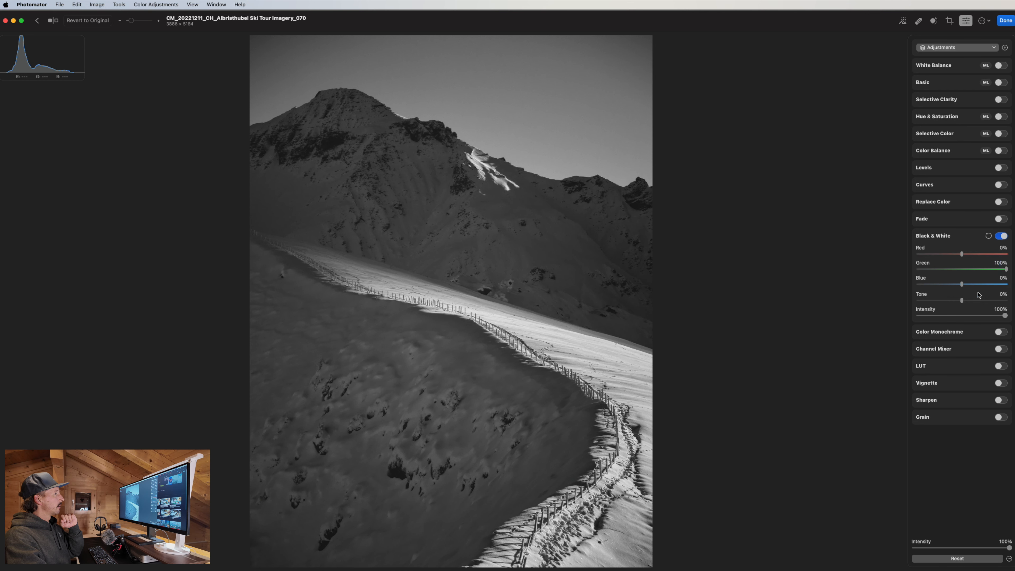
mouse_move(963, 302)
mouse_down()
mouse_move(986, 300)
mouse_move(938, 303)
mouse_move(956, 306)
mouse_up()
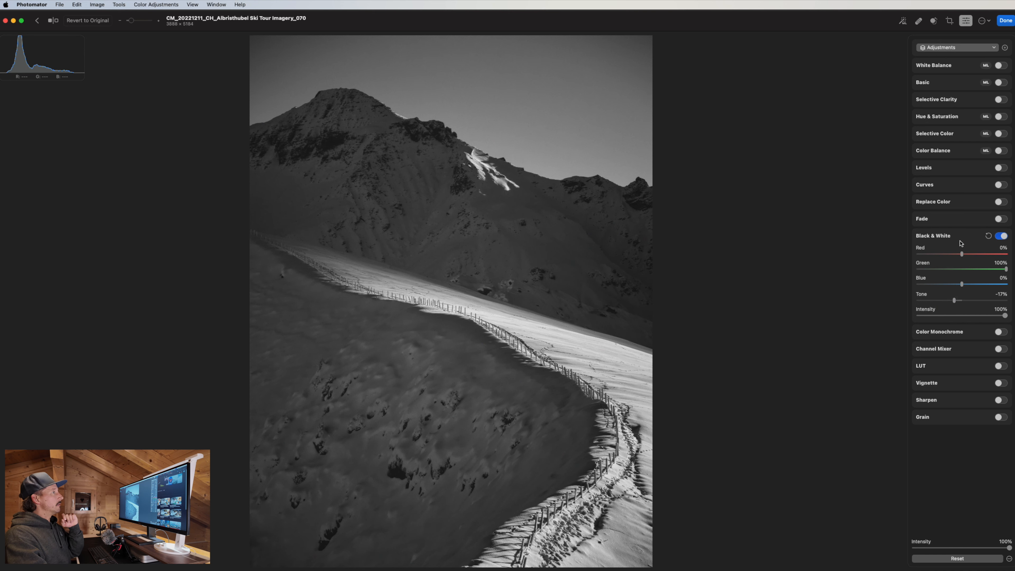
click(1001, 237)
click(1000, 237)
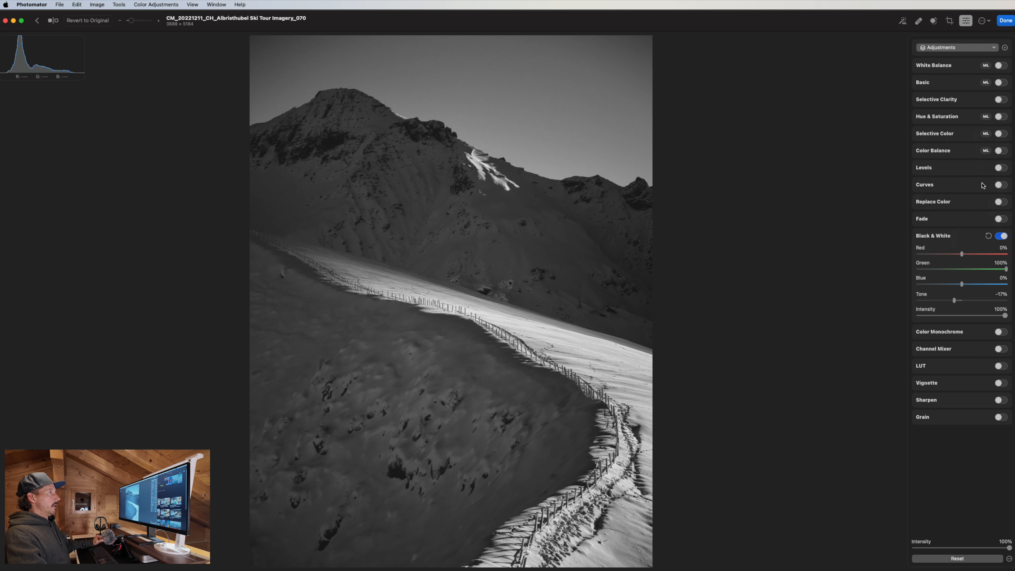
Enable Levels with black point 4%, white point 91%, midtones 57%, and a darker input near 35%.
click(998, 169)
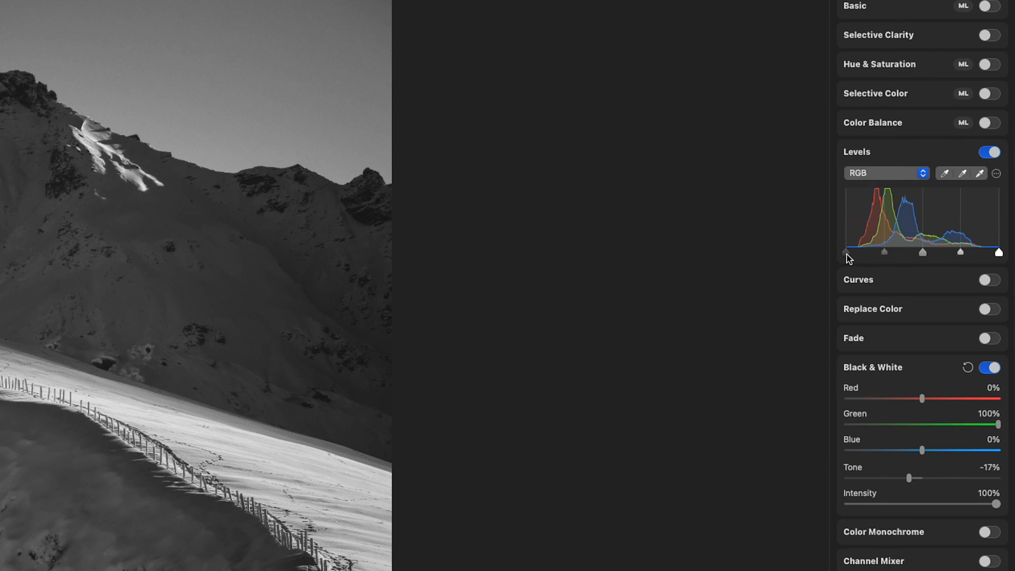
mouse_move(846, 253)
mouse_down()
mouse_move(858, 255)
mouse_move(850, 256)
mouse_up()
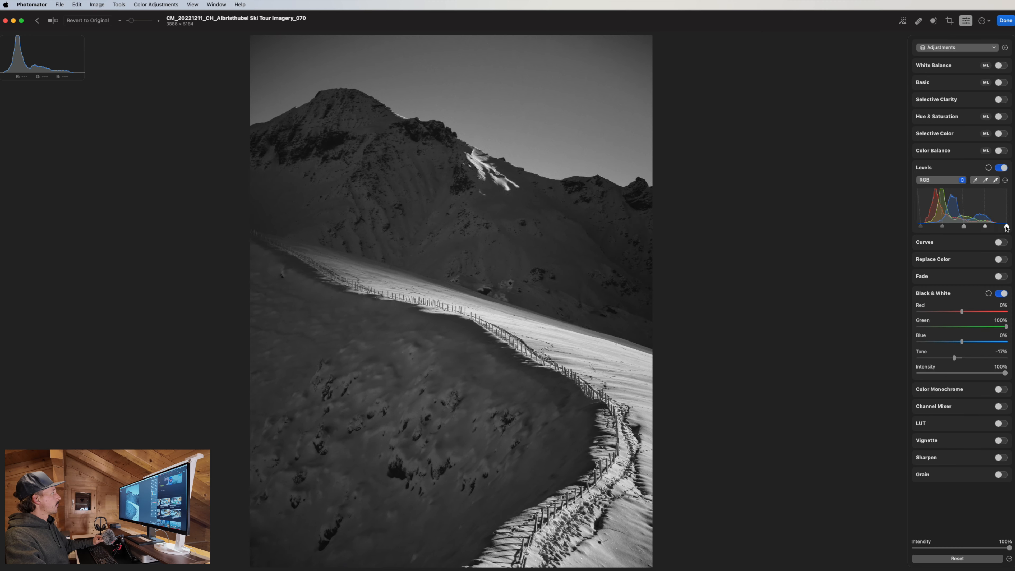
drag(1006, 227, 969, 227)
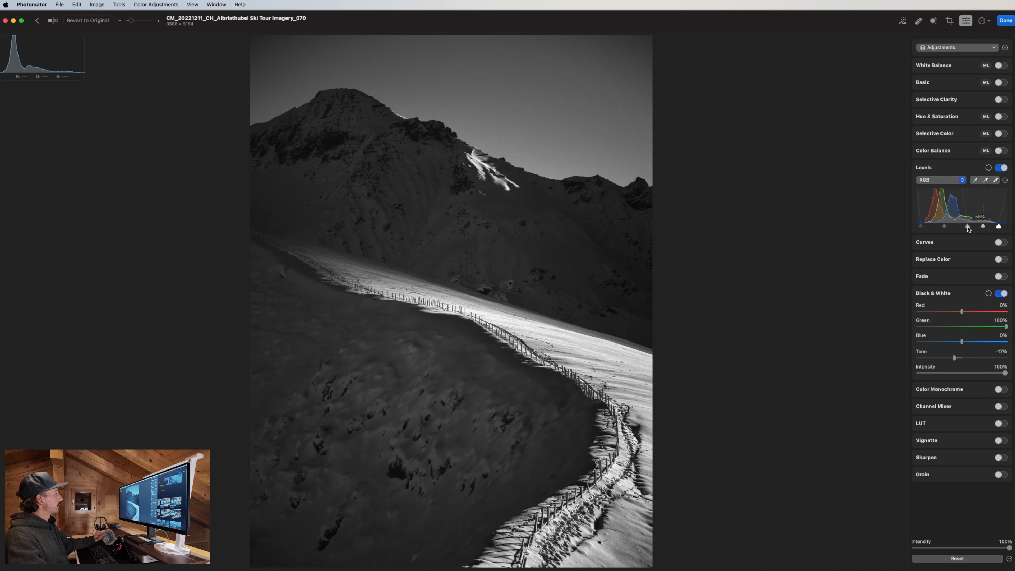
click(968, 228)
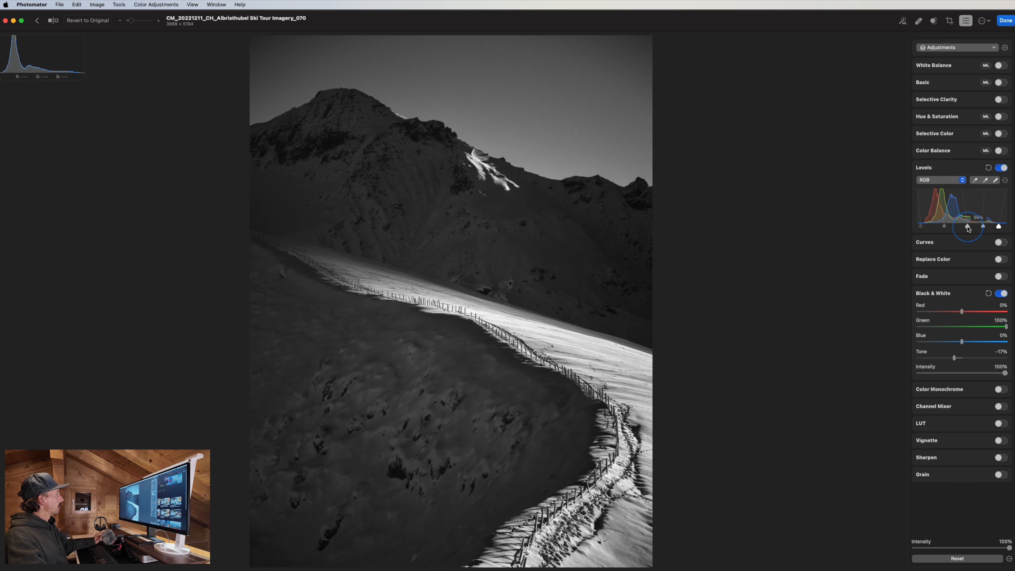
drag(968, 229, 970, 229)
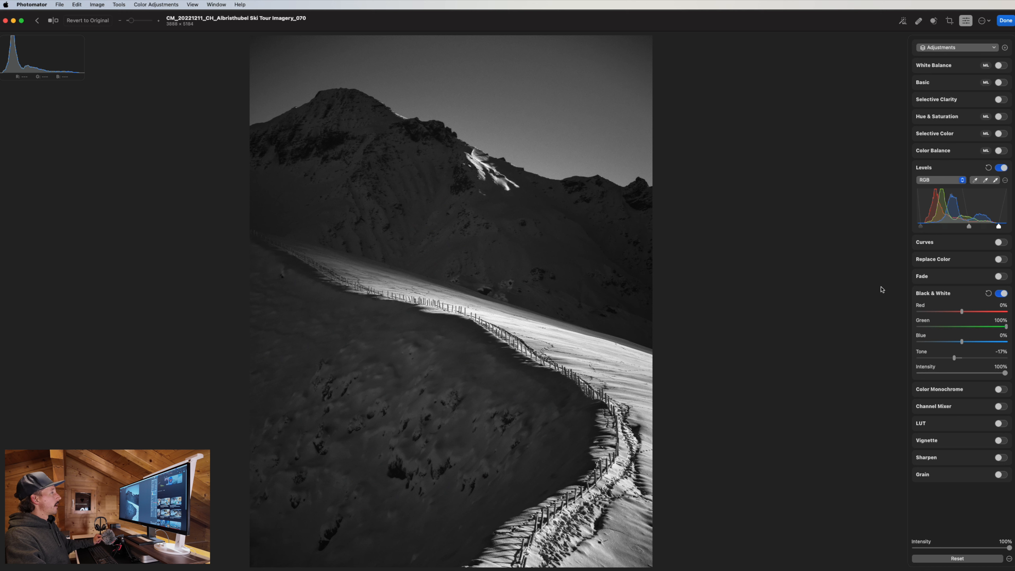
mouse_move(945, 219)
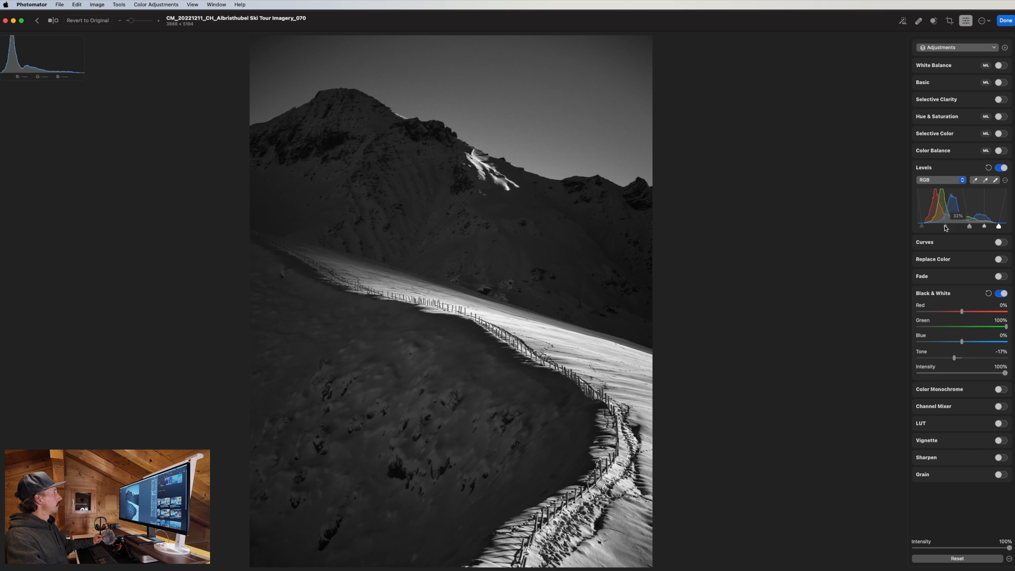
drag(945, 226, 948, 227)
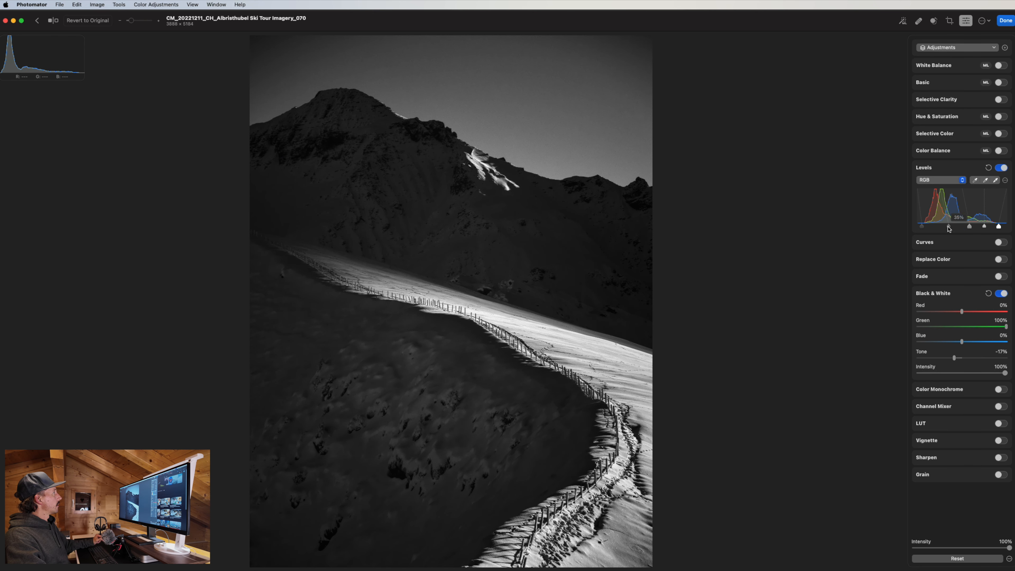
click(954, 49)
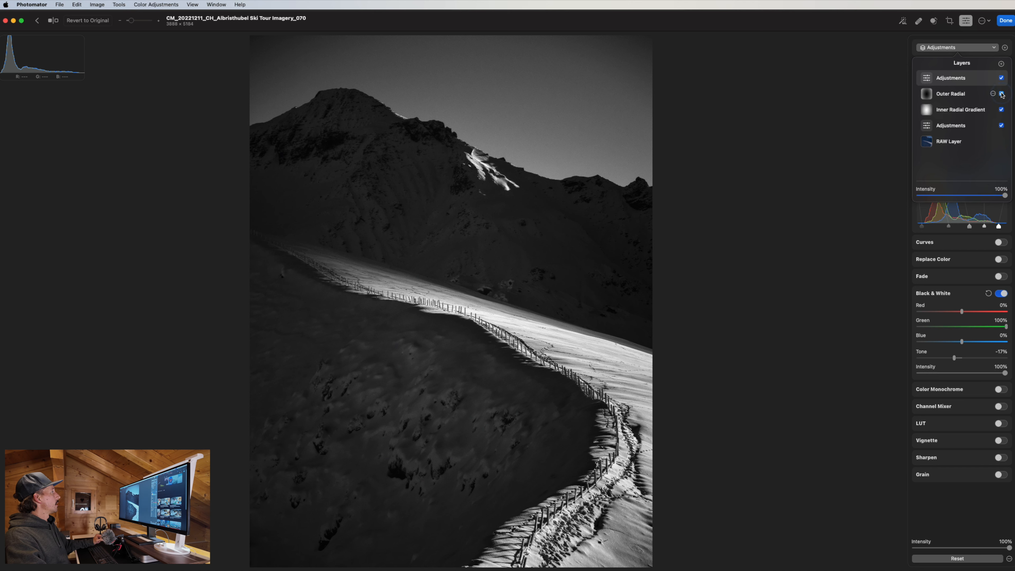
click(1001, 95)
click(1002, 95)
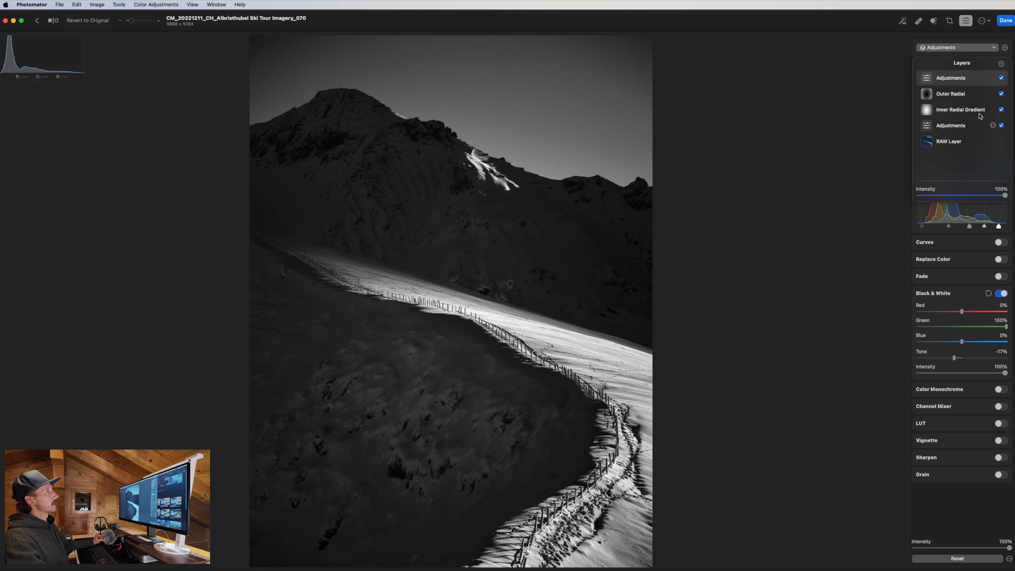
click(835, 219)
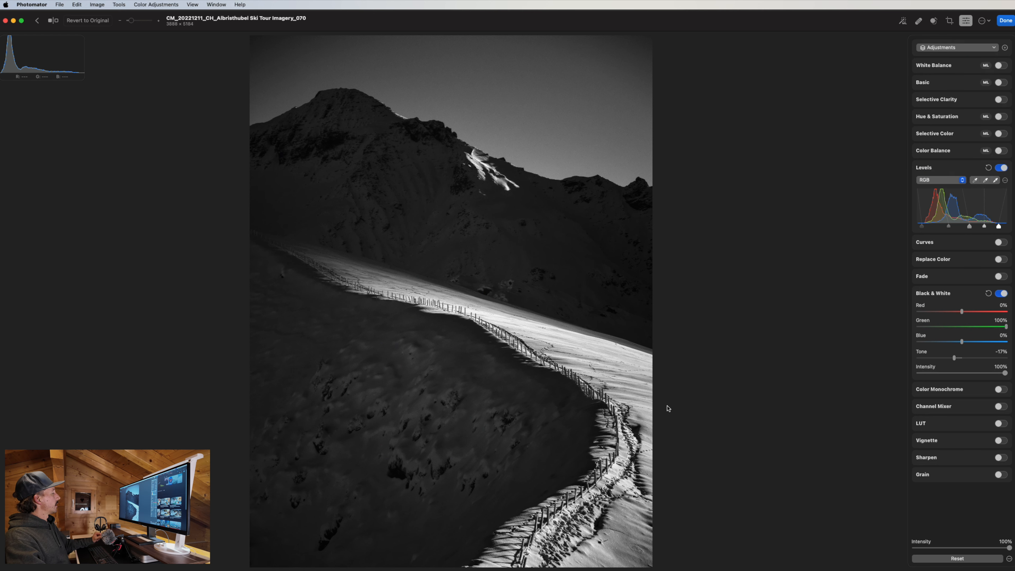
double_click(497, 336)
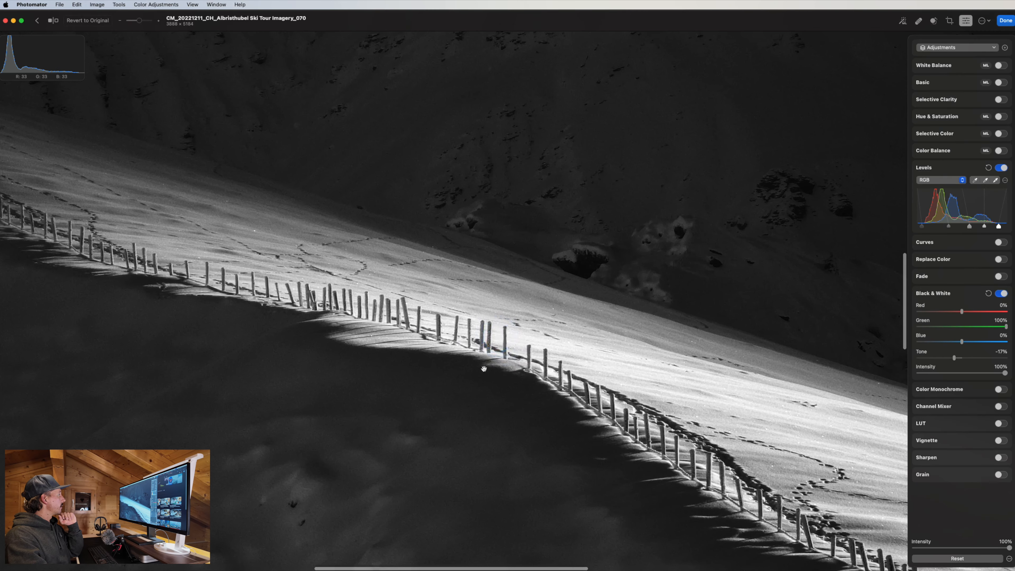
drag(484, 368, 543, 290)
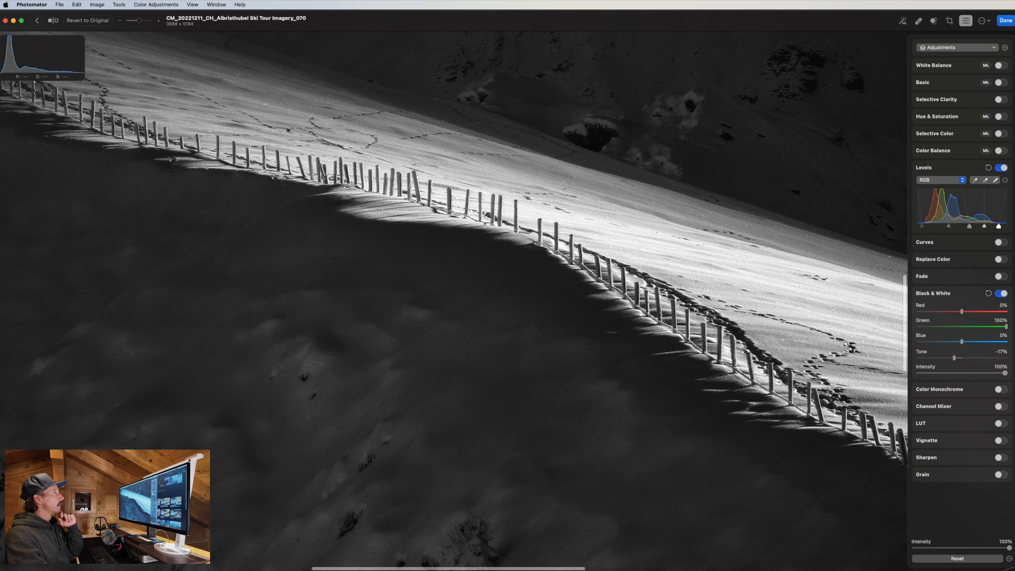
click(968, 47)
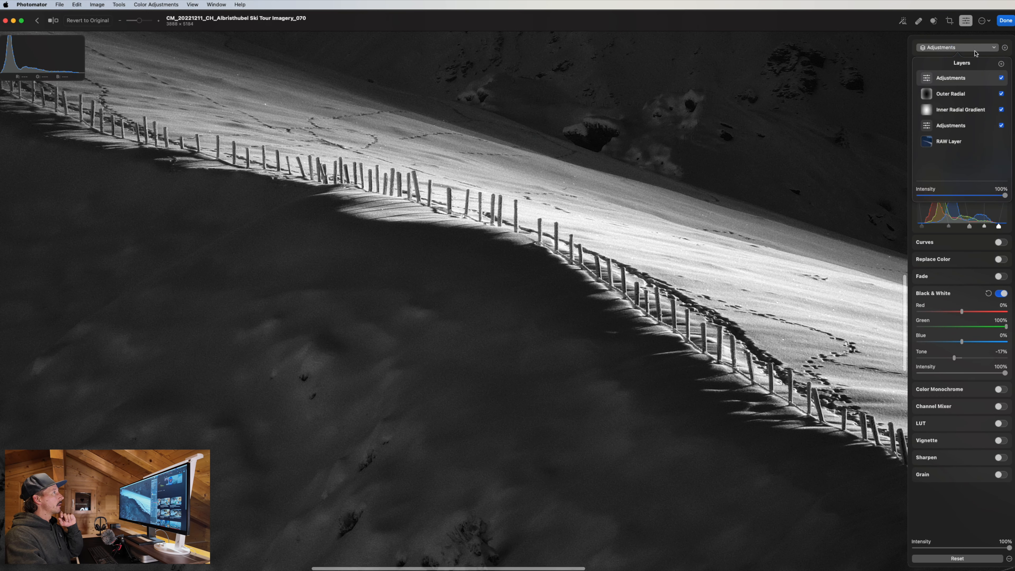
click(1001, 78)
click(1001, 78)
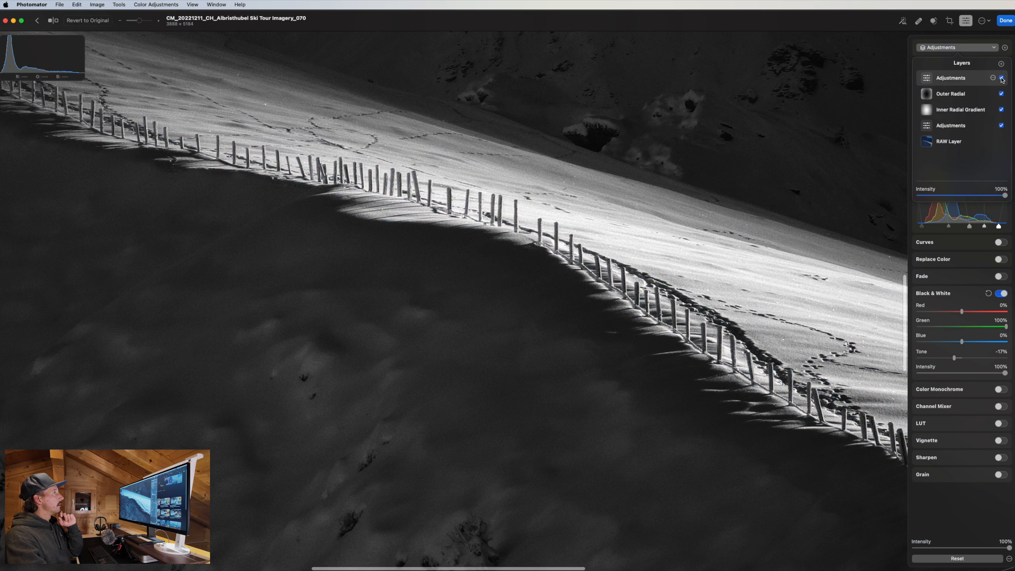
click(621, 281)
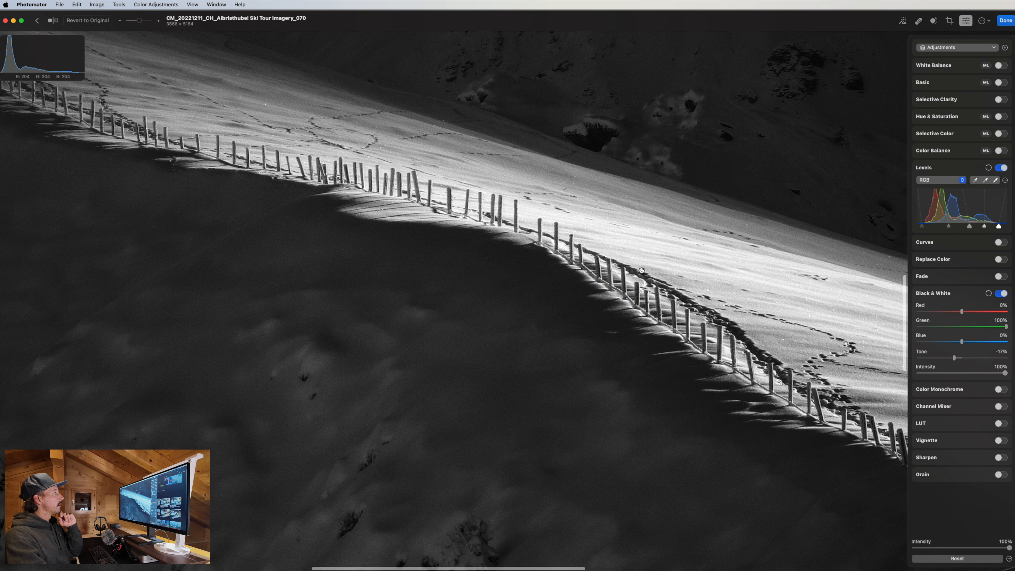
double_click(621, 274)
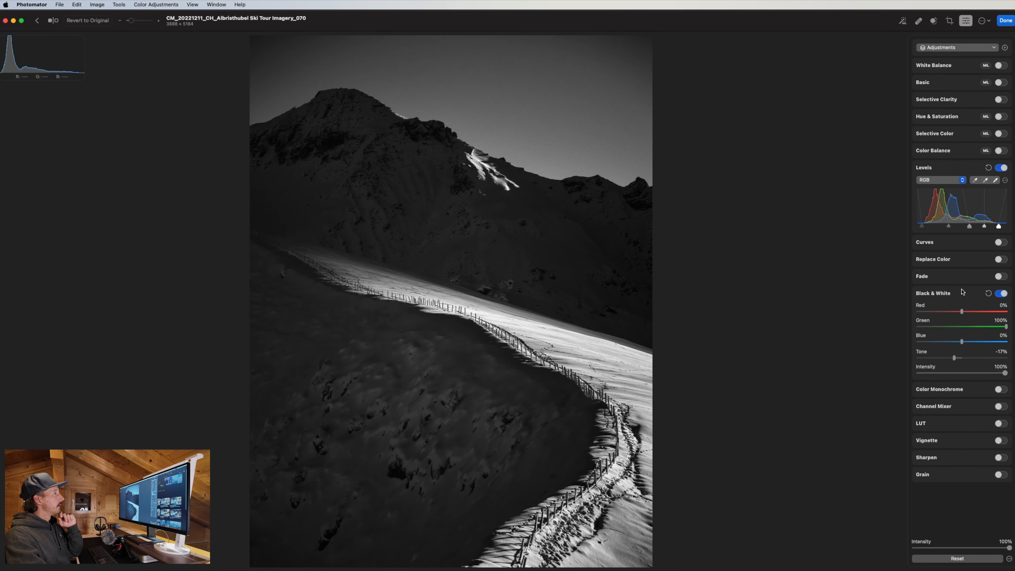
click(1000, 294)
click(1000, 294)
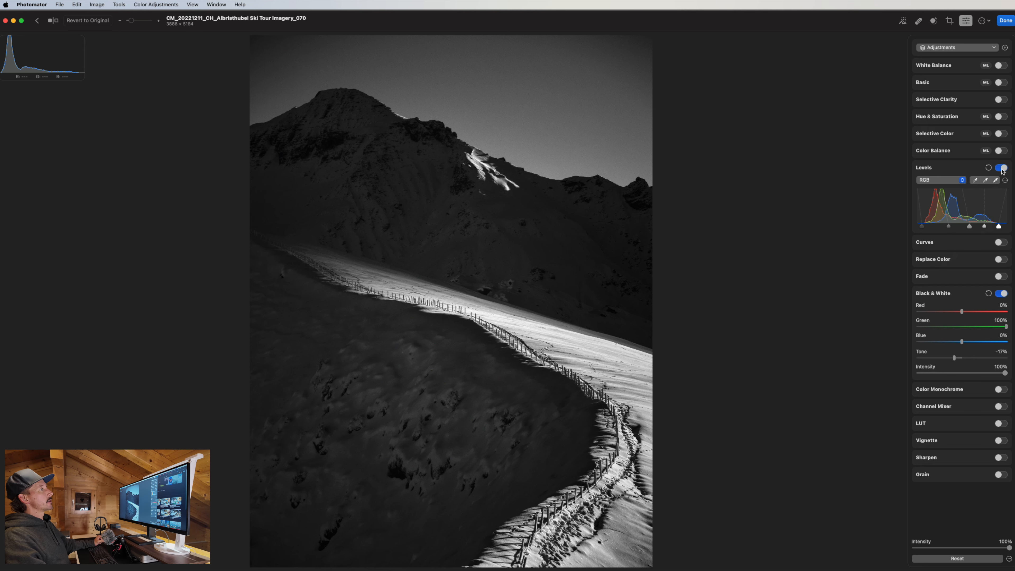
key(super)
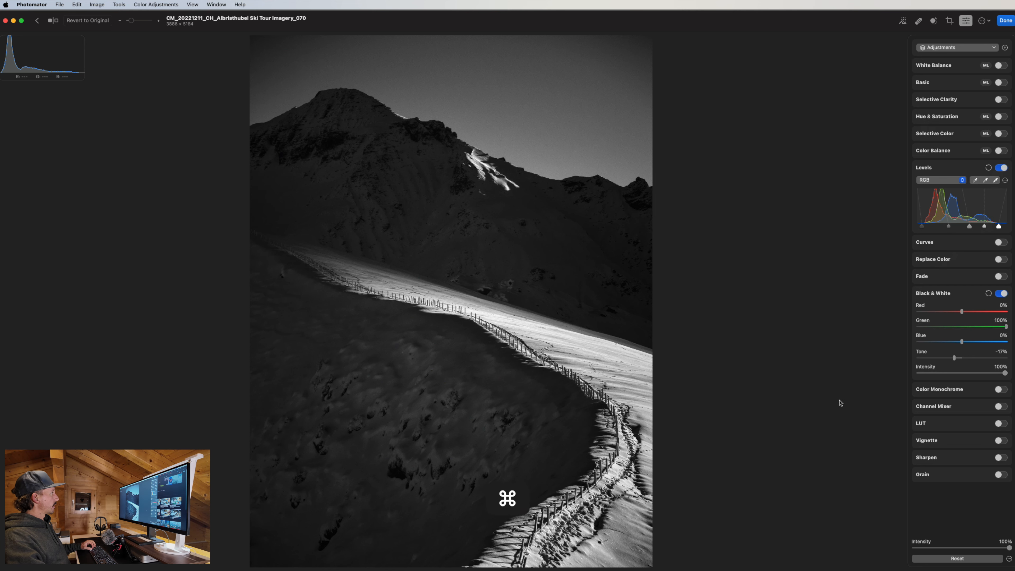
key(super+z)
key(super+z)
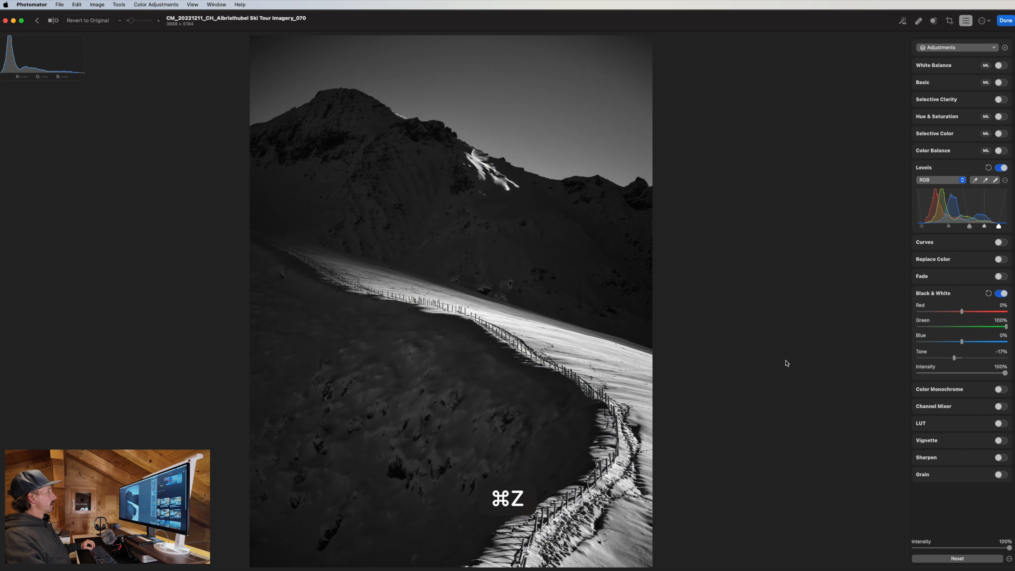
key(super+z)
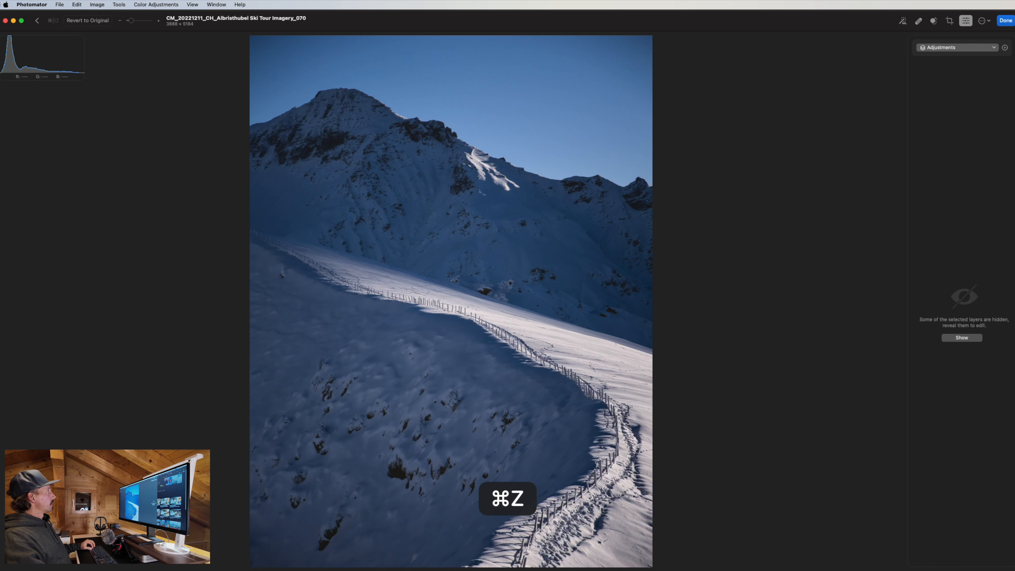
click(77, 4)
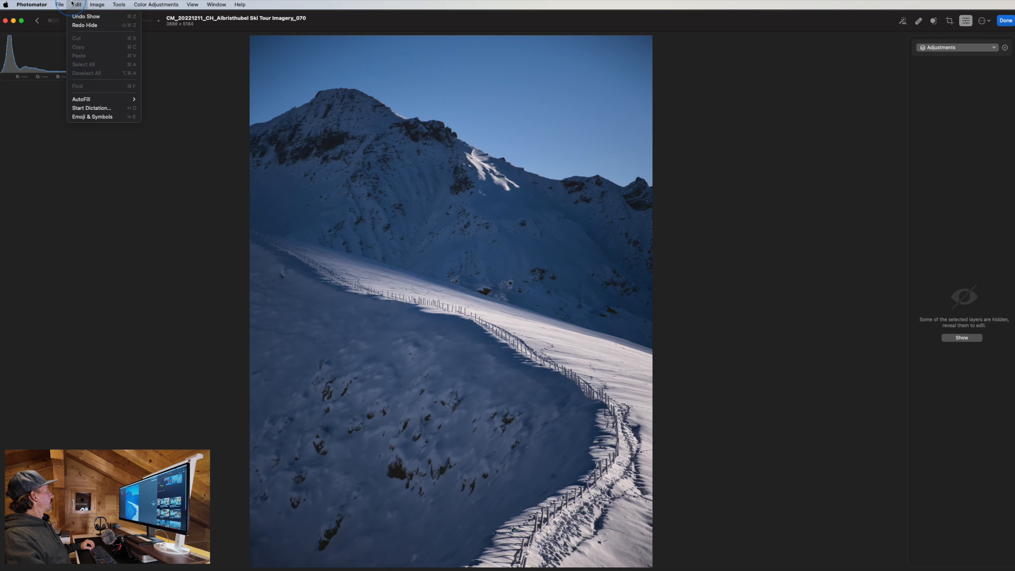
click(88, 26)
click(78, 5)
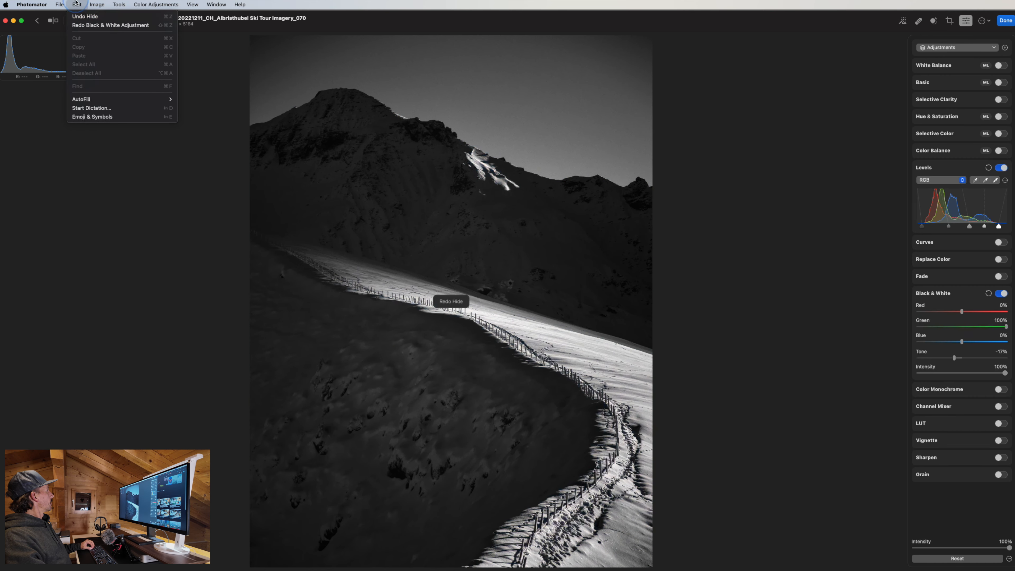
click(83, 26)
click(76, 4)
click(88, 25)
click(76, 5)
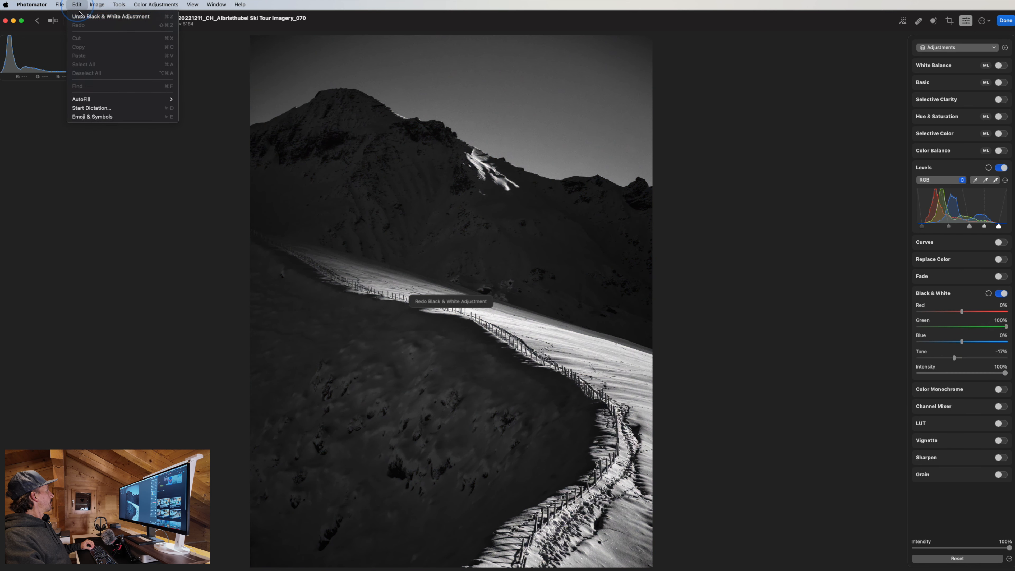
click(96, 26)
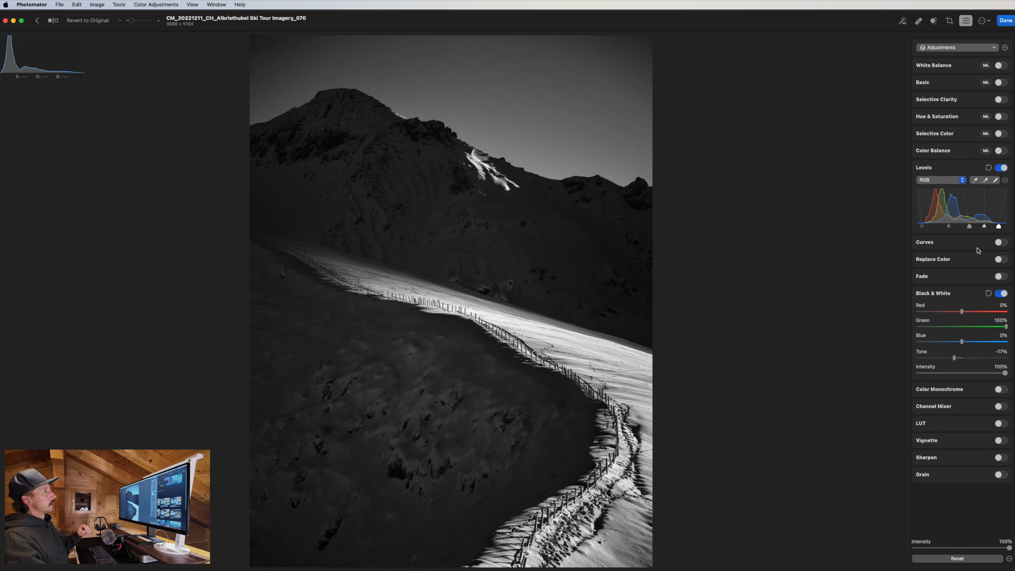
click(988, 168)
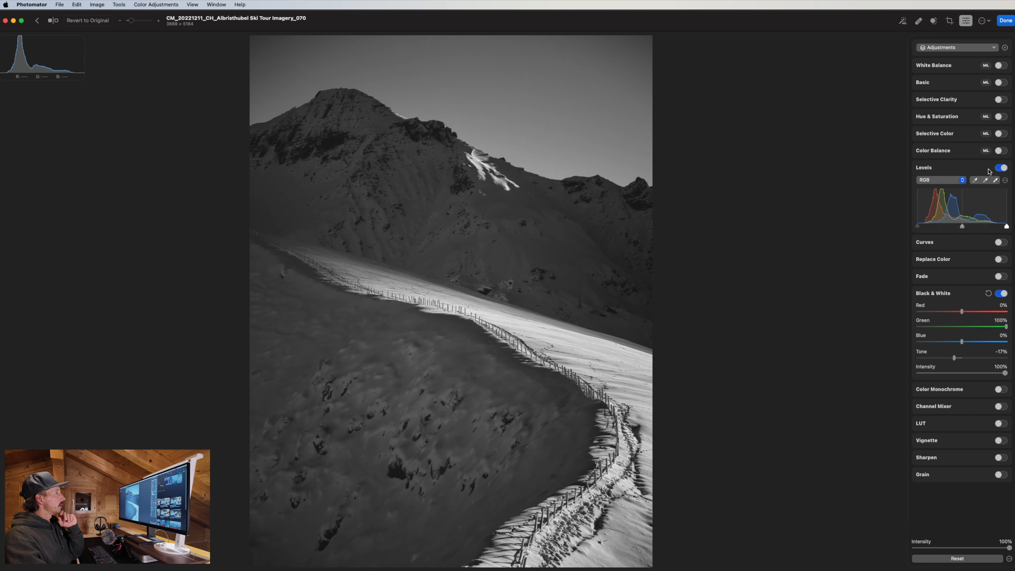
click(988, 293)
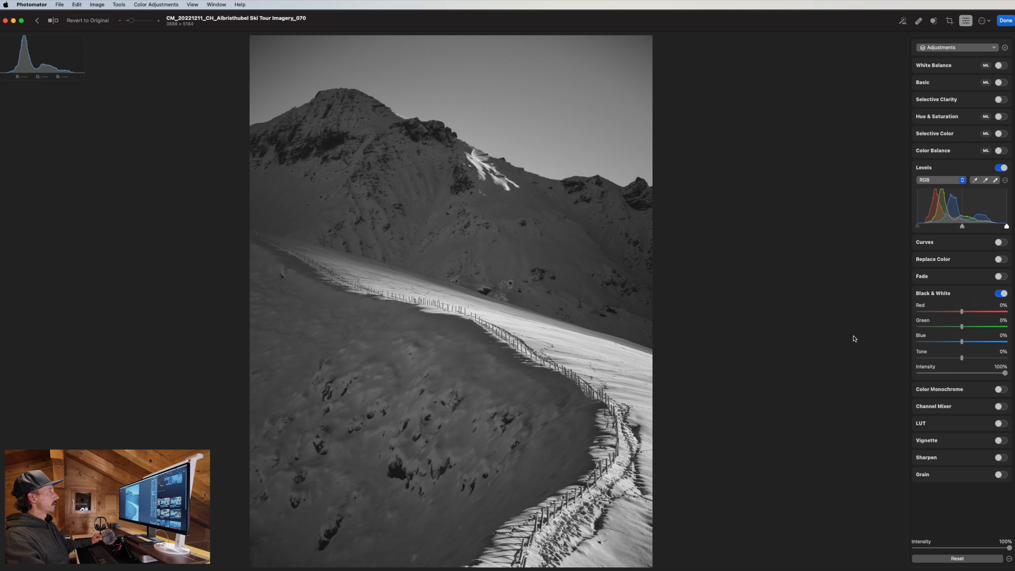
click(77, 5)
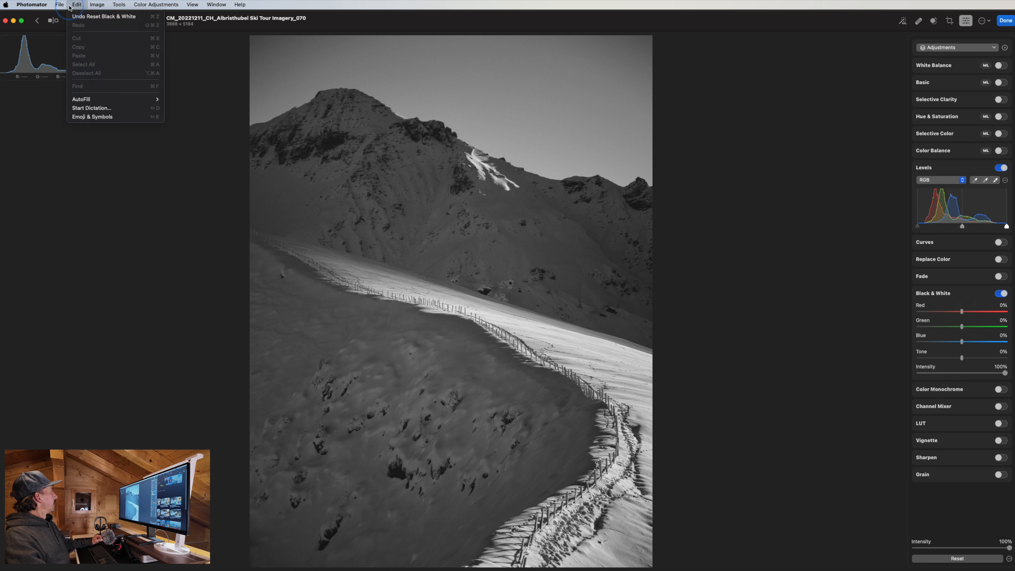
click(84, 18)
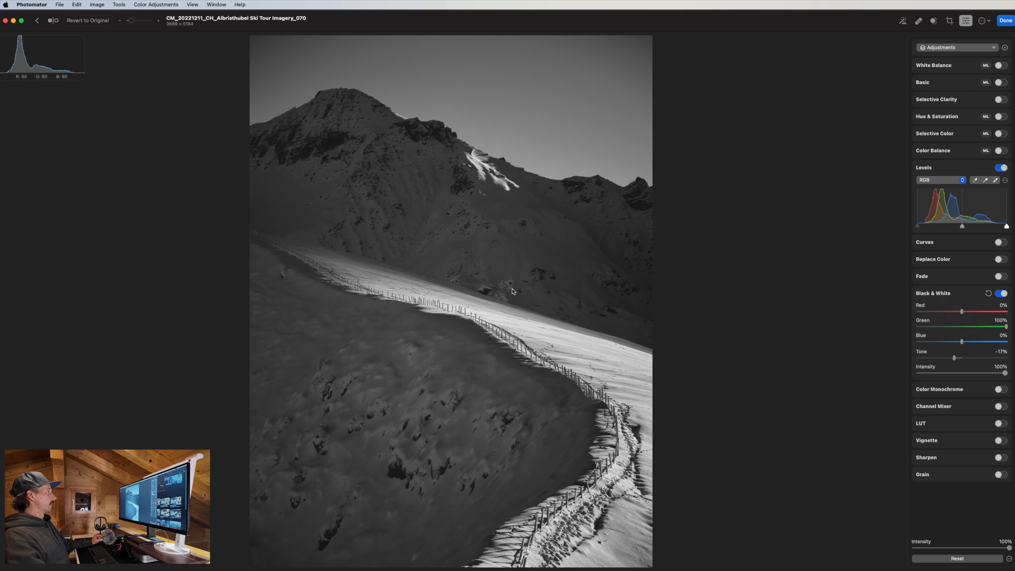
click(77, 5)
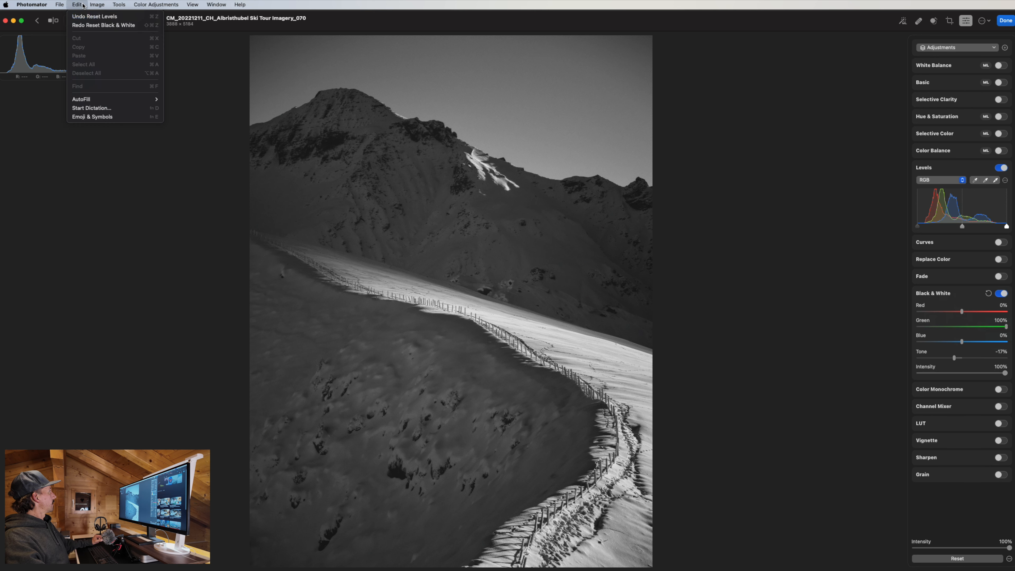
click(94, 17)
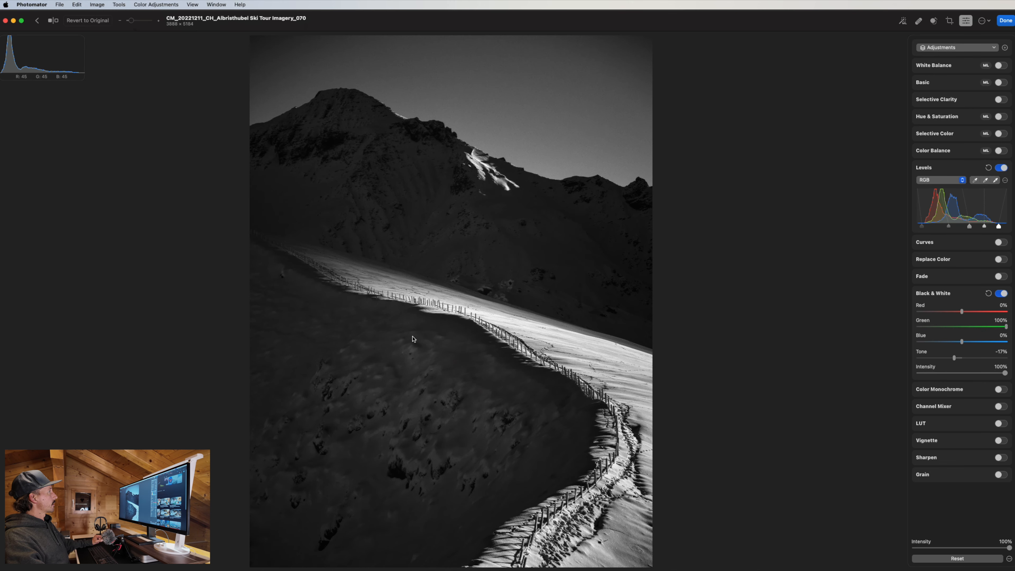
click(454, 155)
drag(584, 84, 605, 362)
drag(608, 244, 533, 452)
drag(552, 252, 559, 378)
drag(658, 292, 834, 388)
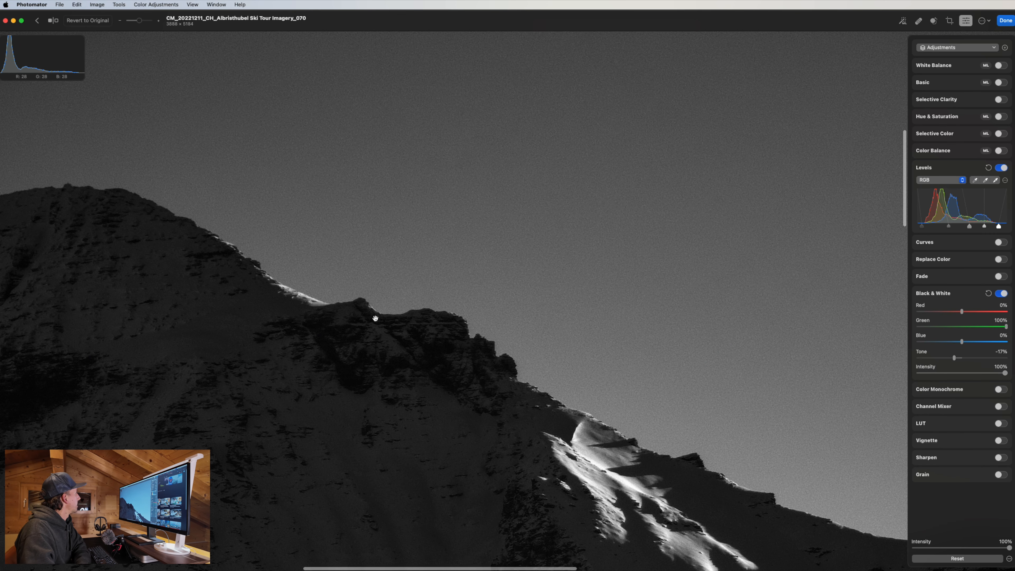
drag(495, 406, 469, 227)
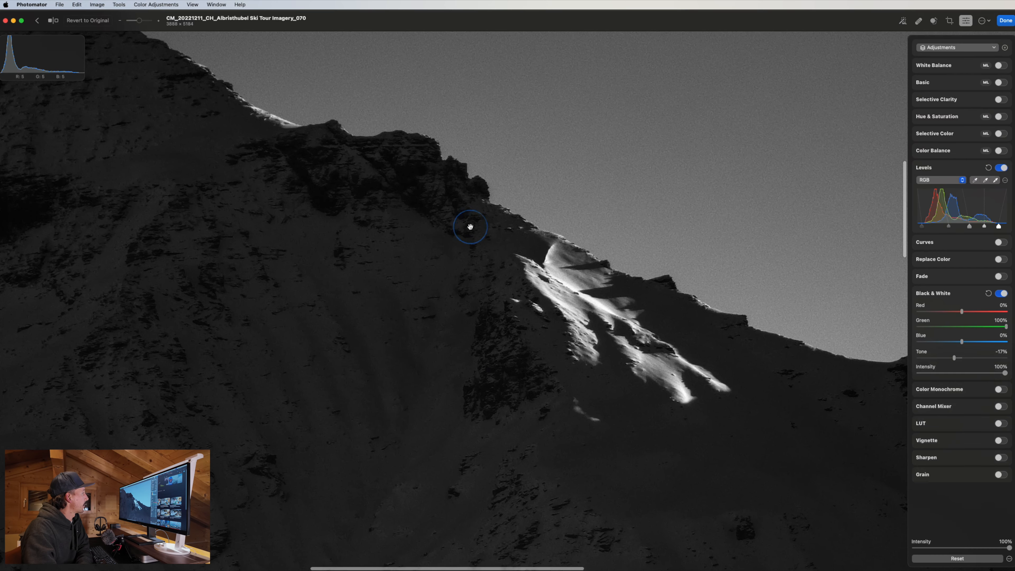
double_click(539, 258)
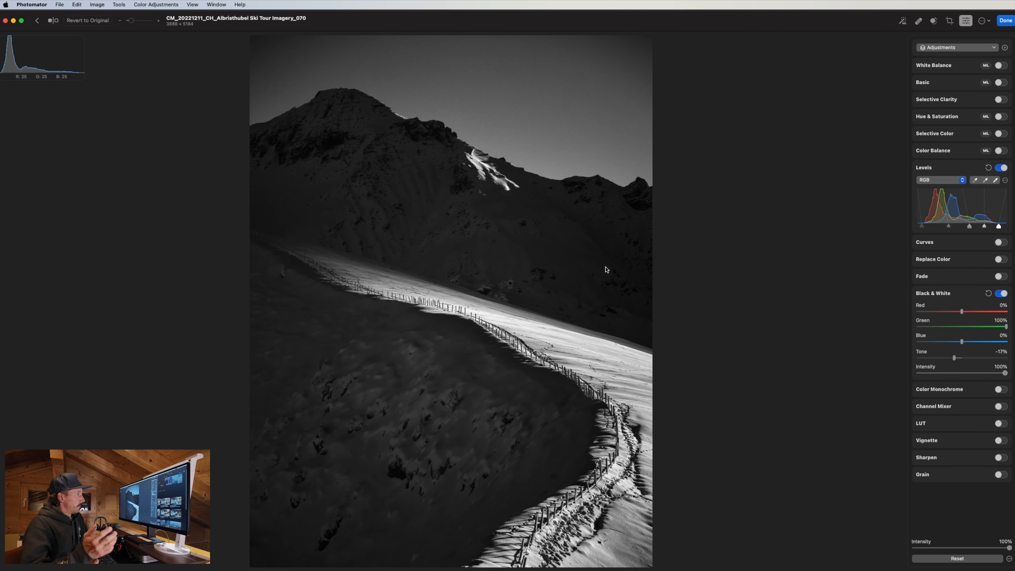